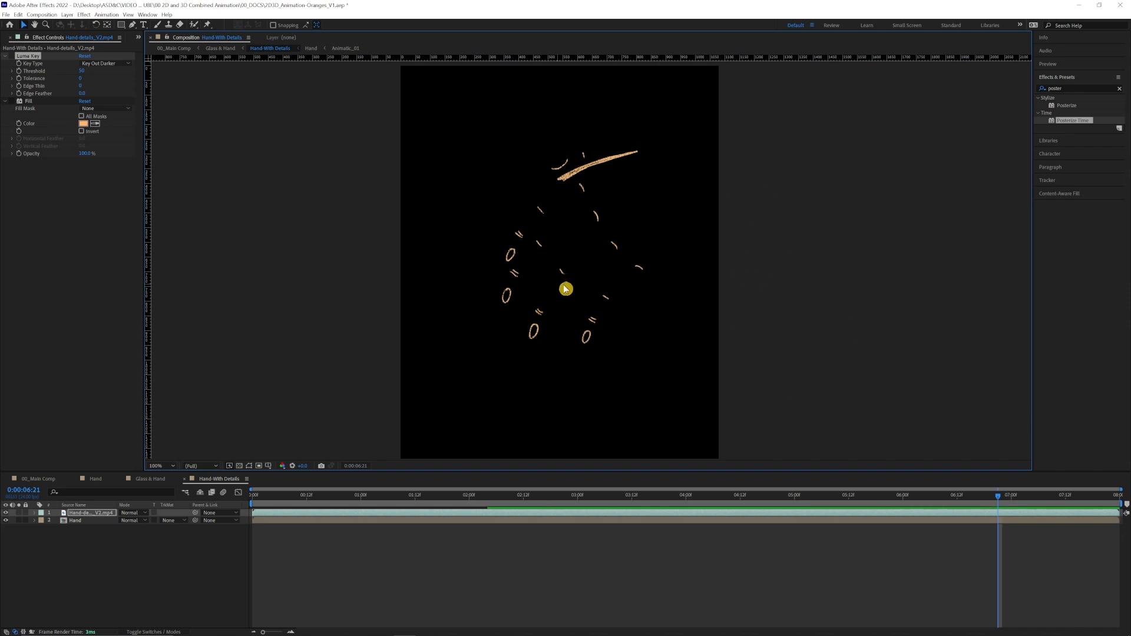
Examine the keyed hand detail lines against the hand, along with the Luma Key and Fill effects applied to them.
key("period")
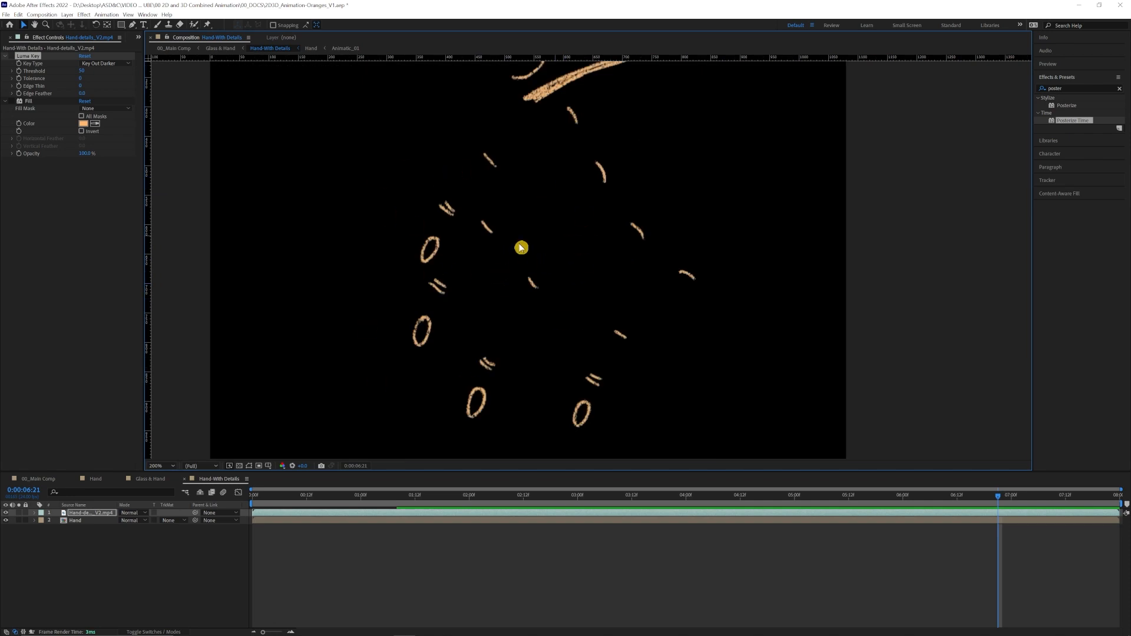
key("comma")
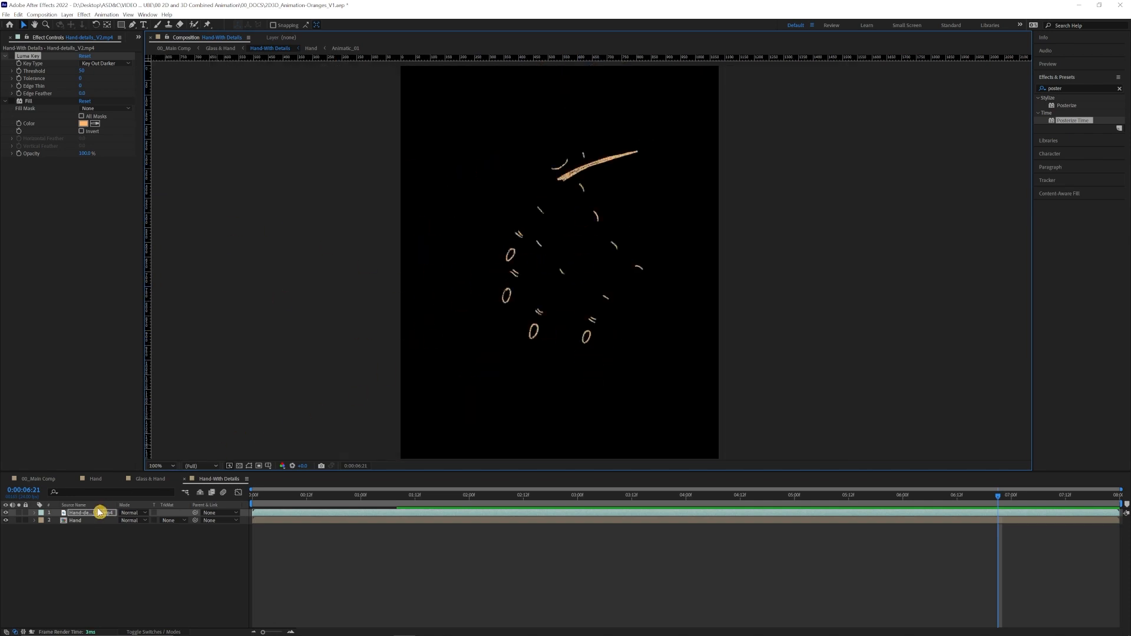
left_click(12, 55)
left_click(100, 63)
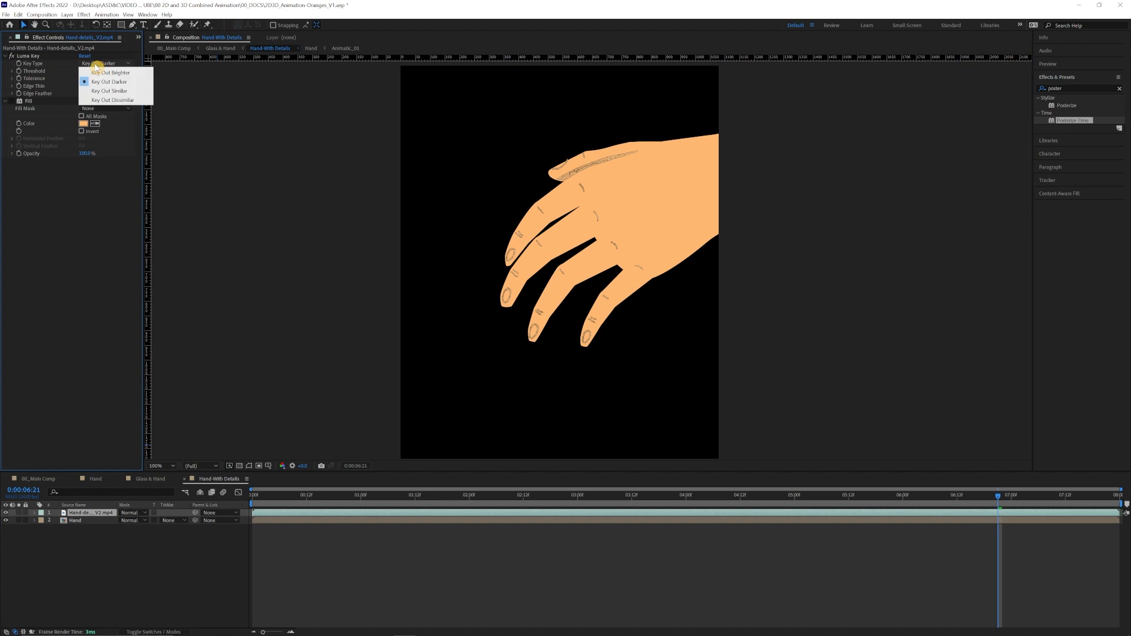
left_click(50, 209)
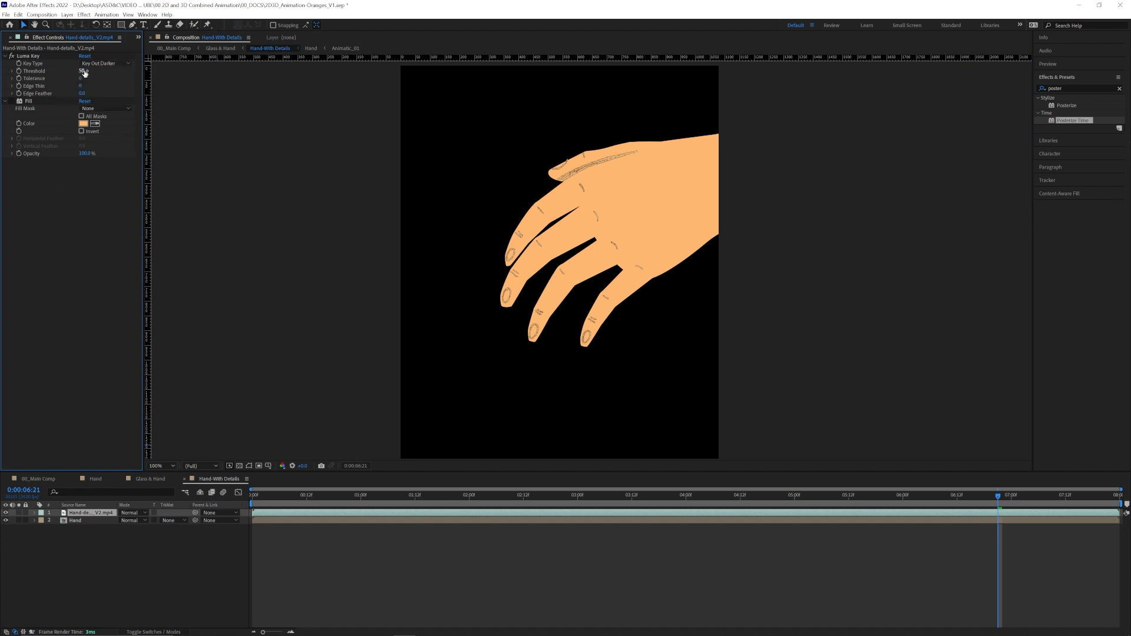
scroll(602, 232, "up", 4)
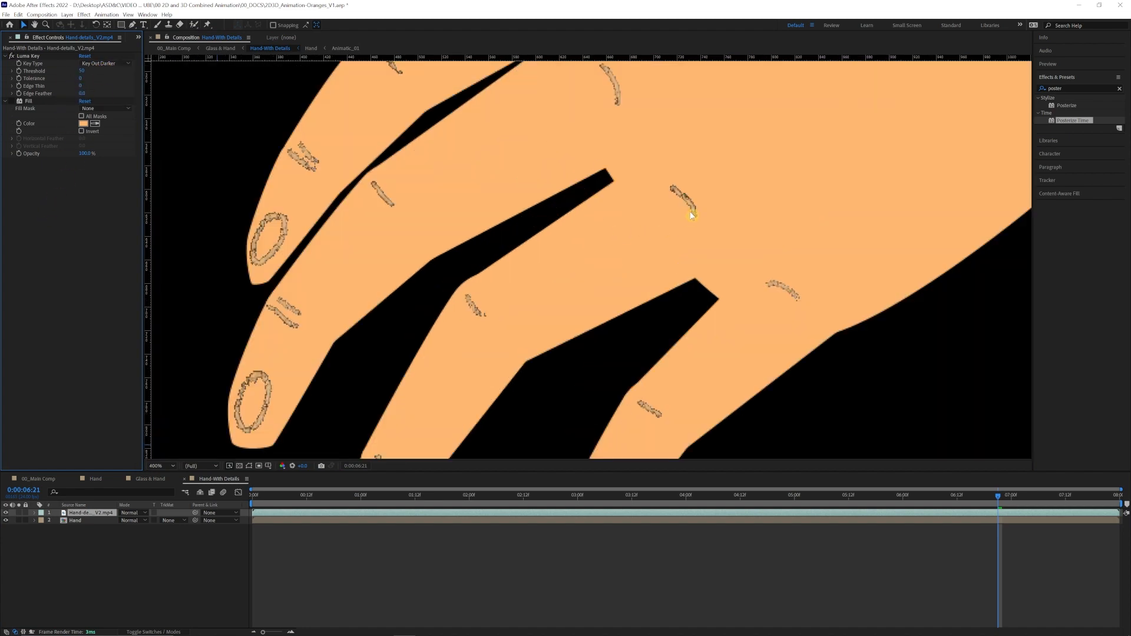
left_click_drag(690, 219, 665, 344)
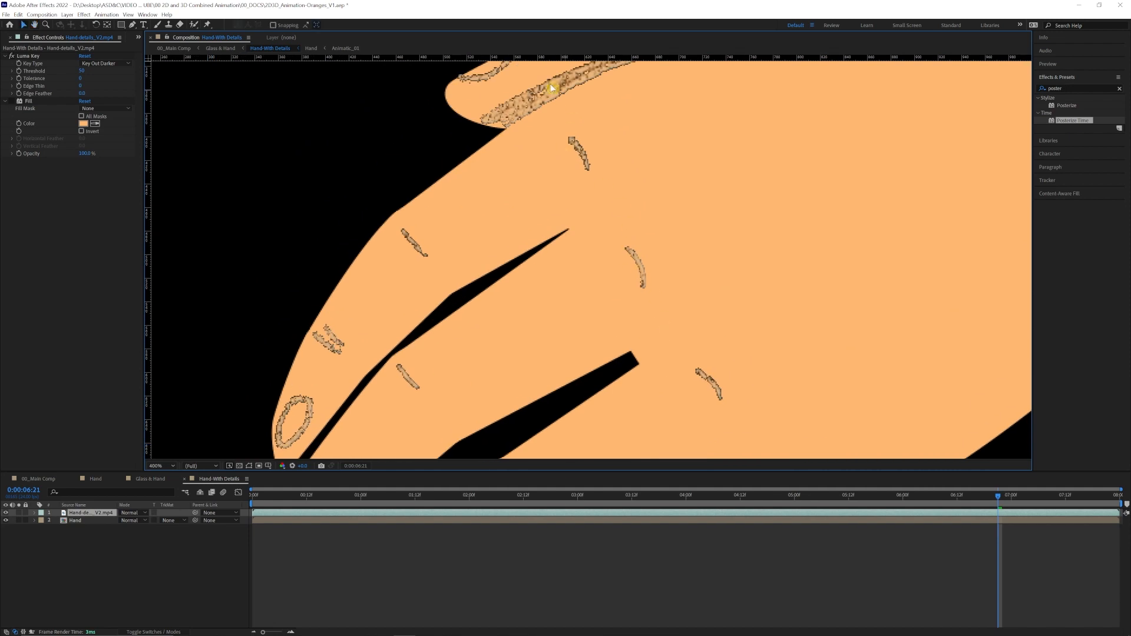
left_click_drag(603, 229, 612, 277)
left_click_drag(629, 323, 659, 135)
scroll(480, 348, "down", 2)
key("v")
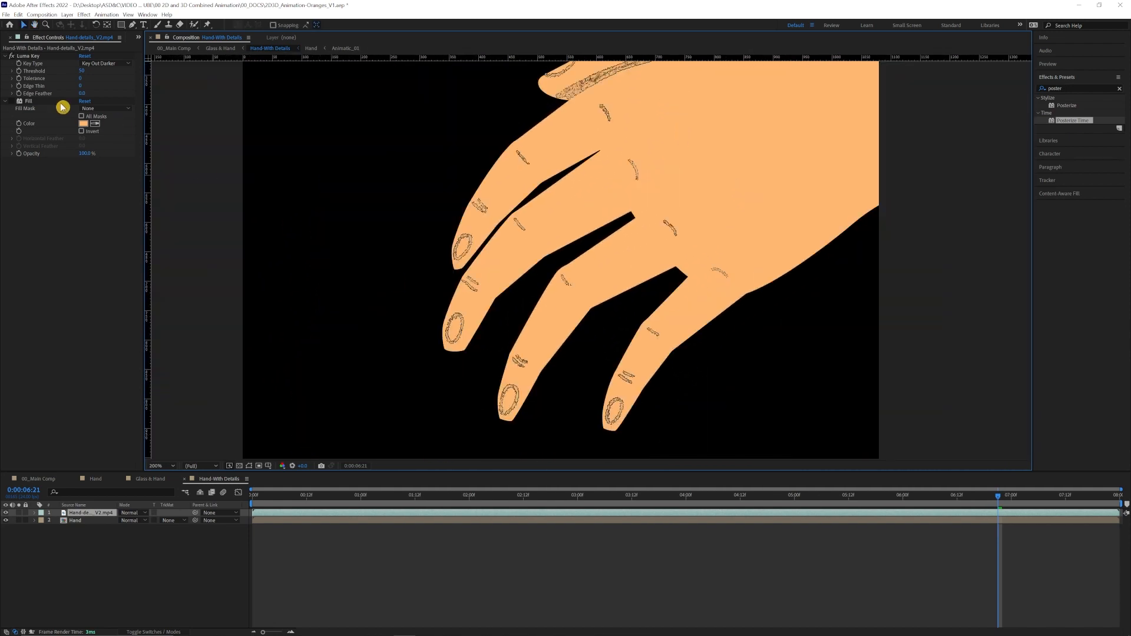
scroll(635, 198, "up", 2)
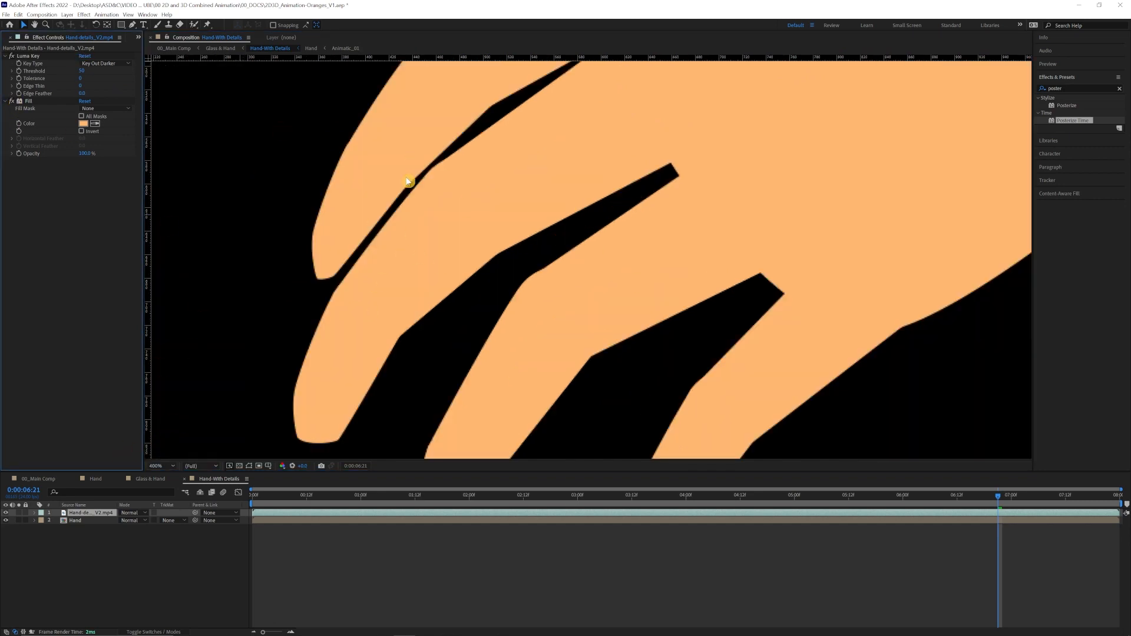
Set the blending mode of the hand details layer to Multiply.
left_click(137, 514)
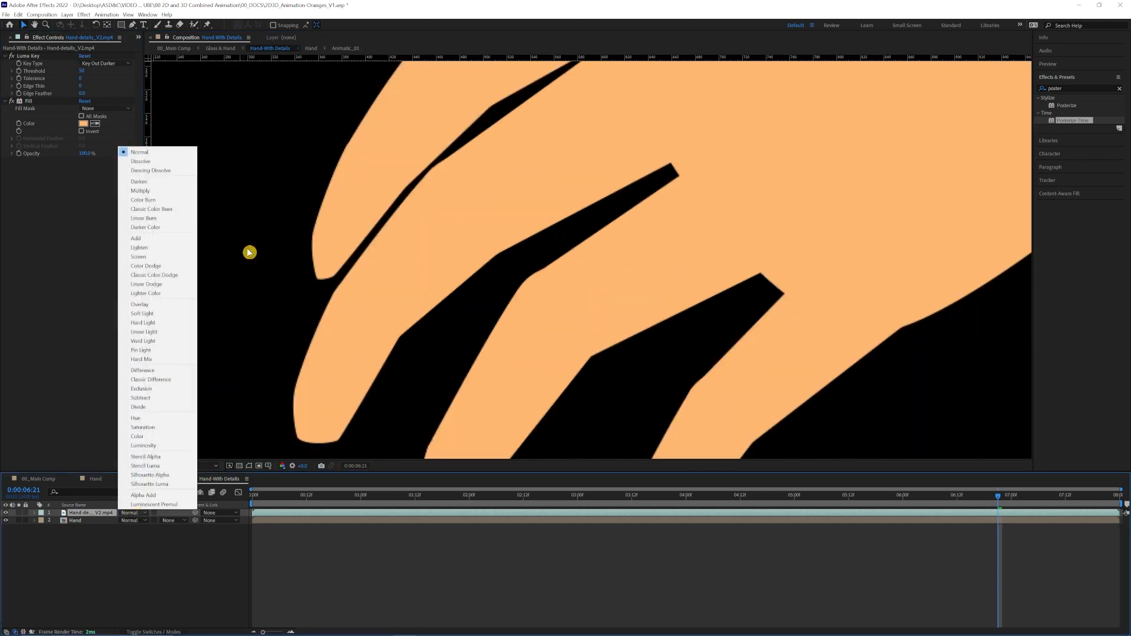
left_click(139, 184)
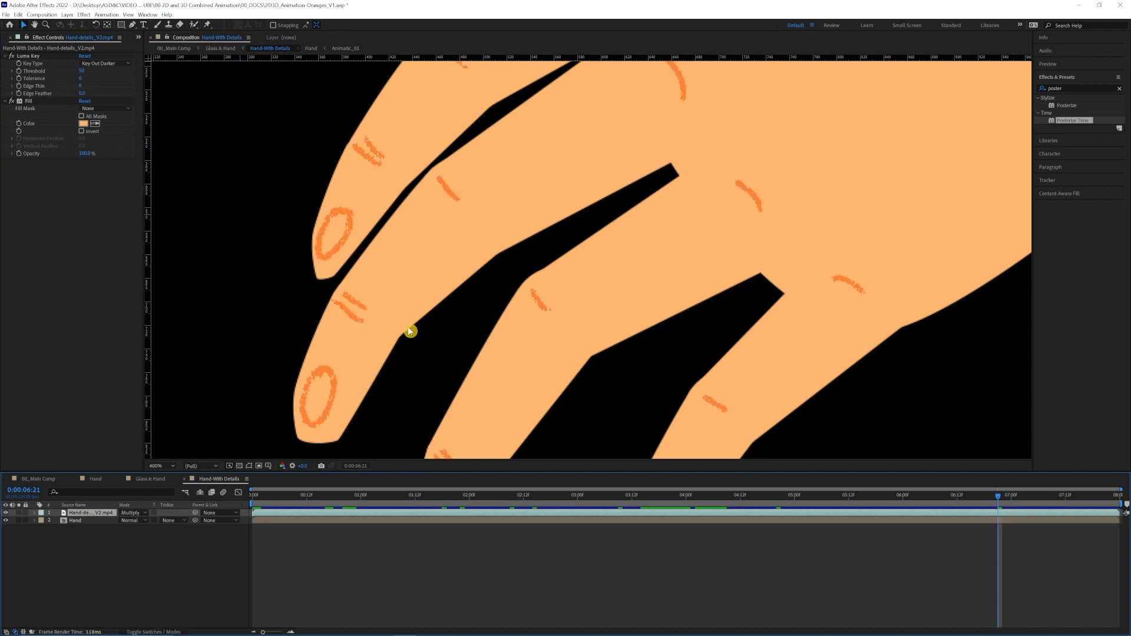
Inspect the multiplied detail lines up close on the fingernails, knuckles and finger creases.
scroll(408, 326, "down", 1)
key("space")
left_click_drag(831, 187, 785, 287)
left_click_drag(683, 364, 705, 293)
scroll(663, 295, "up", 2)
key("space")
left_click_drag(416, 313, 914, 179)
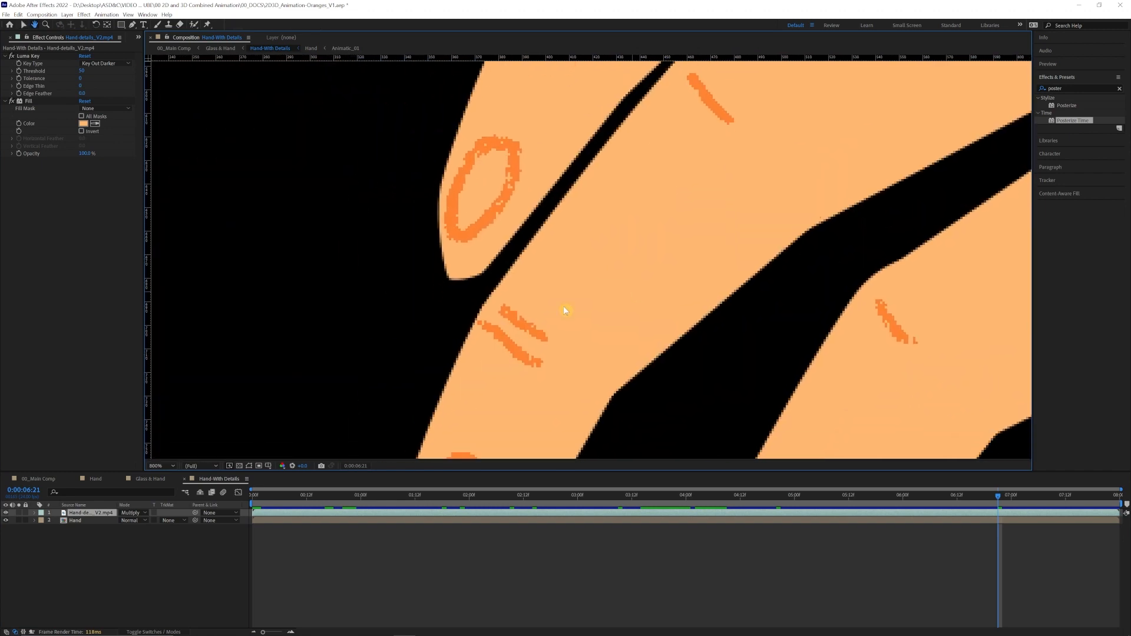
scroll(585, 359, "down", 1)
key("space")
scroll(556, 320, "down", 1)
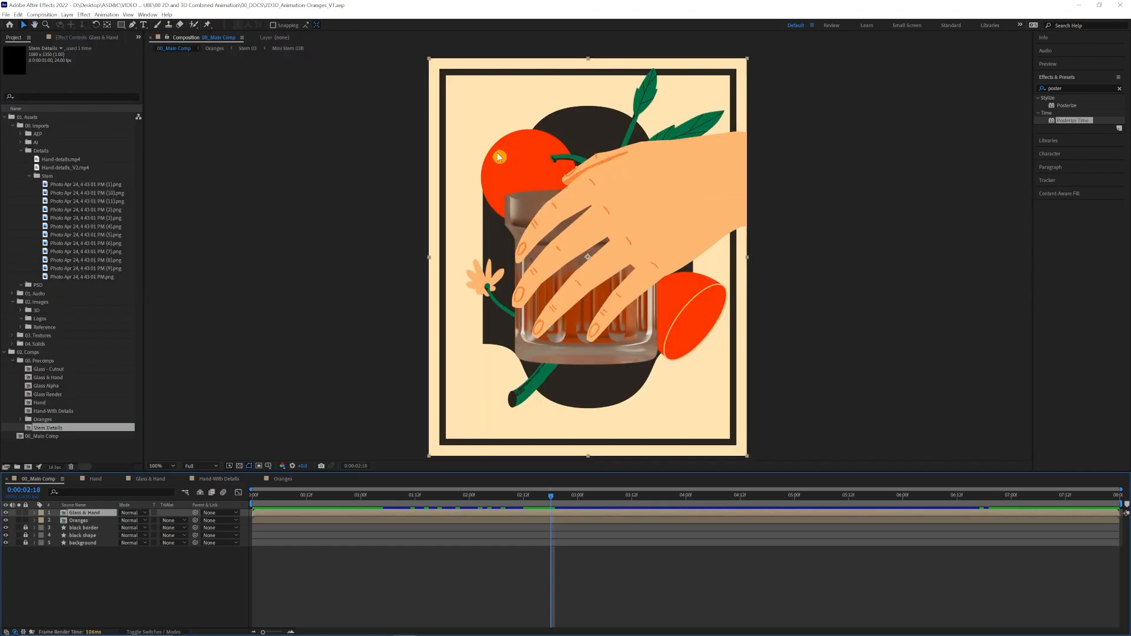
Open the Oranges precomp from the main composition and return to its first frame.
left_click_drag(464, 496, 419, 497)
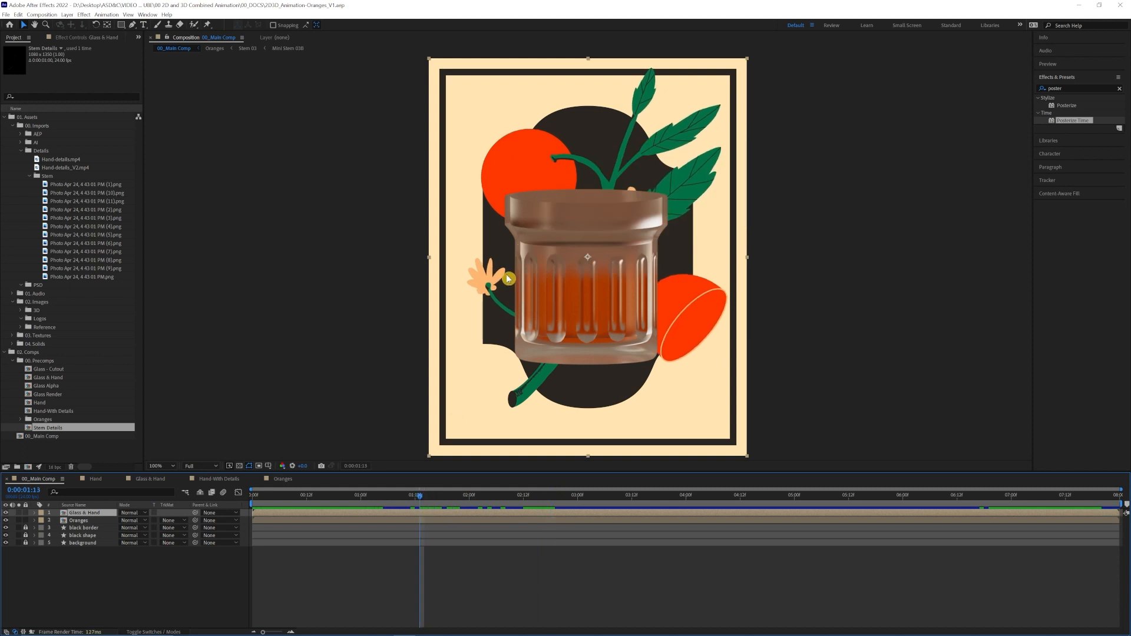
double_click(83, 520)
left_click_drag(333, 496, 252, 497)
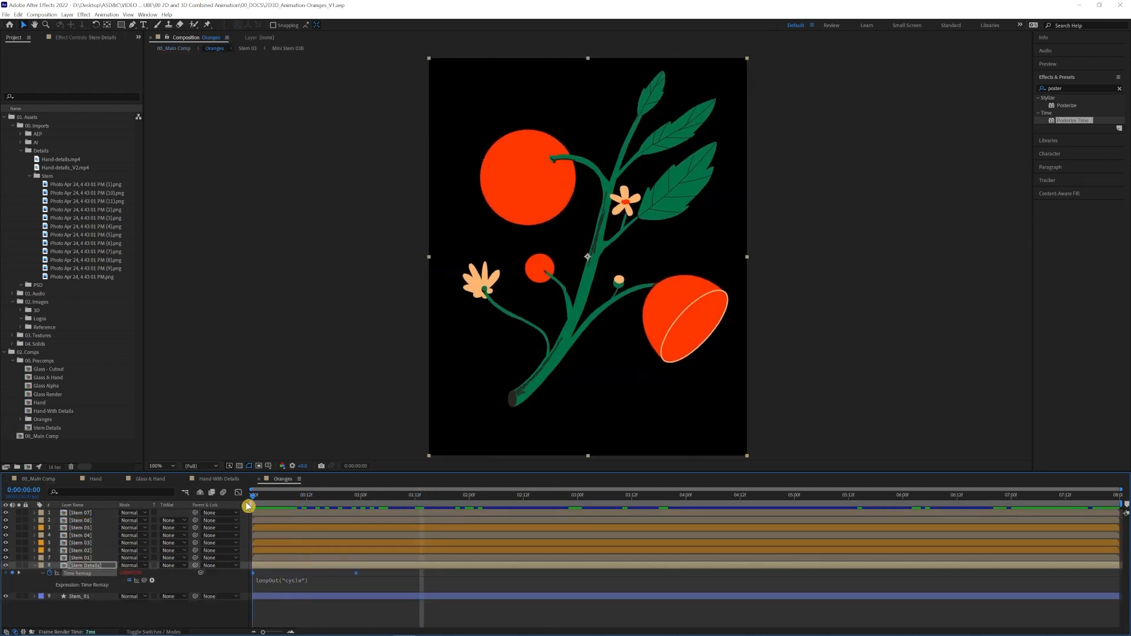
Check what the Stem 01 layer contains by hiding and showing it again.
left_click(82, 558)
left_click(9, 559)
left_click(10, 559)
left_click(8, 555)
left_click(8, 556)
Open the Stem 05 precomp and add a new empty shape layer above the stem.
double_click(80, 528)
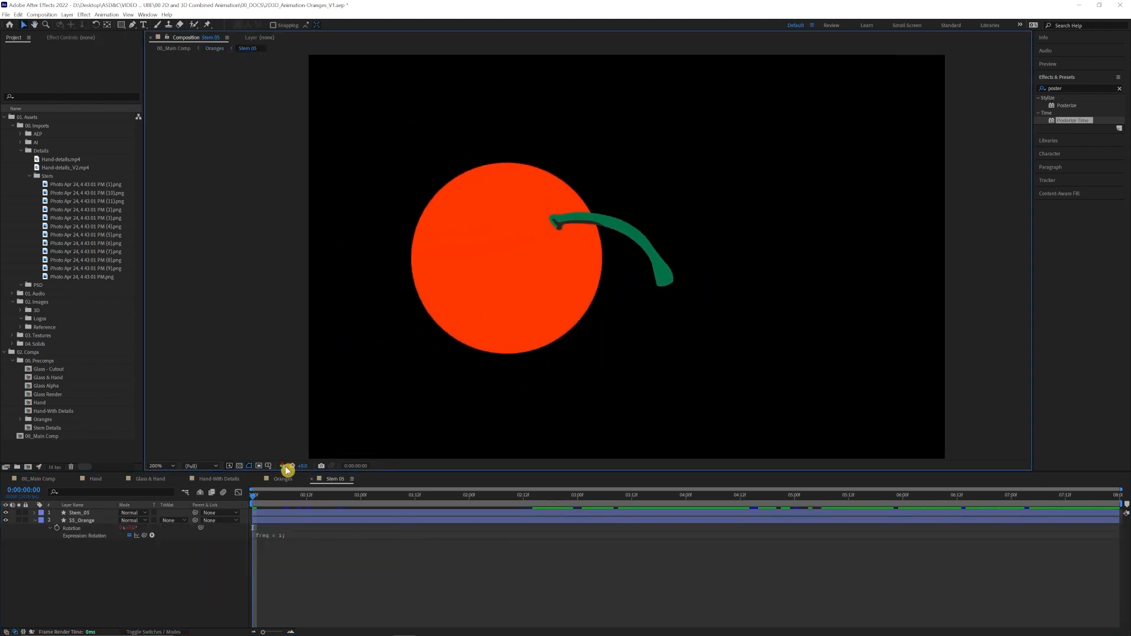
left_click(80, 514)
left_click(68, 15)
mouse_move(82, 22)
left_click(230, 66)
Draw a closed, curved crescent shape with the Pen tool that covers the orange's left and lower side and extends beyond its outline.
left_click(132, 24)
left_click_drag(532, 134, 554, 113)
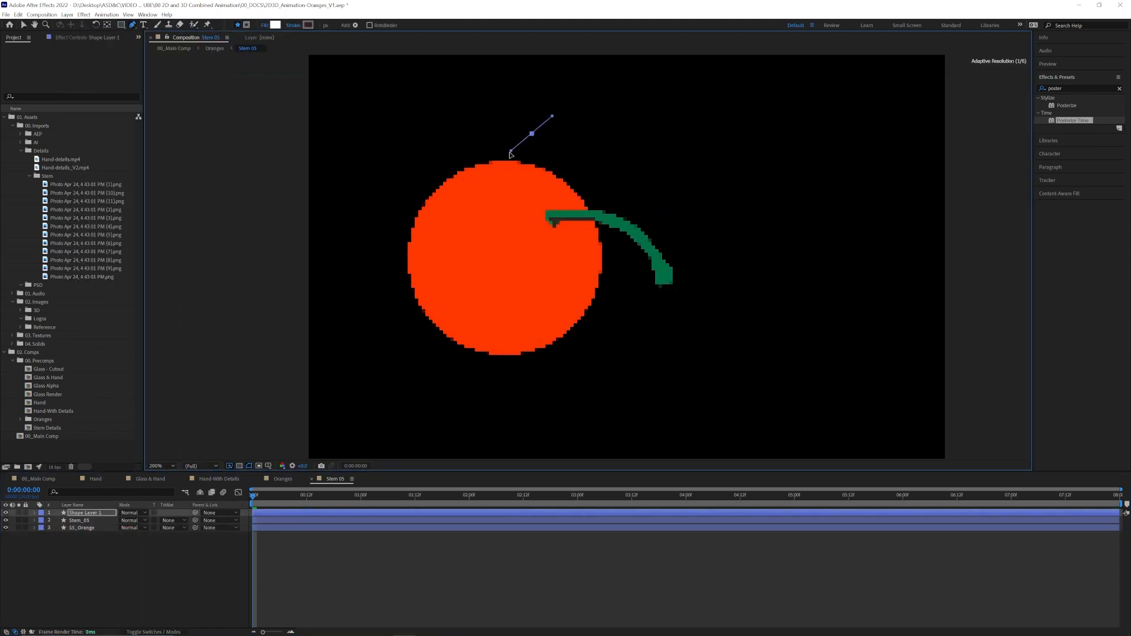
left_click_drag(483, 278, 506, 310)
left_click(609, 352)
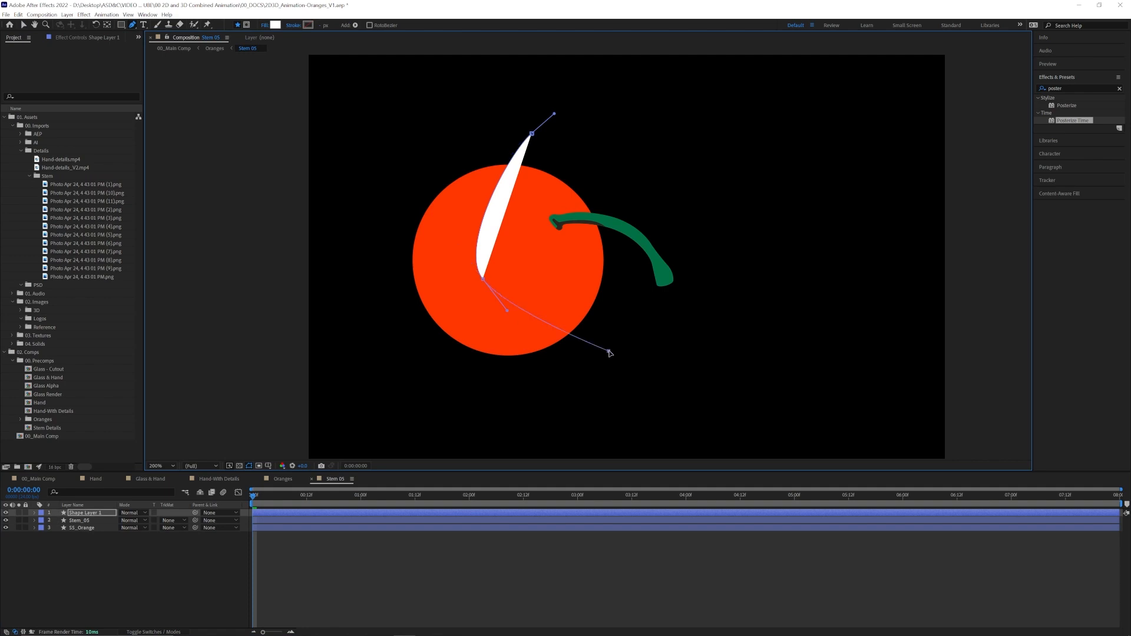
left_click_drag(591, 410, 562, 418)
left_click_drag(392, 398, 360, 347)
left_click_drag(347, 195, 391, 148)
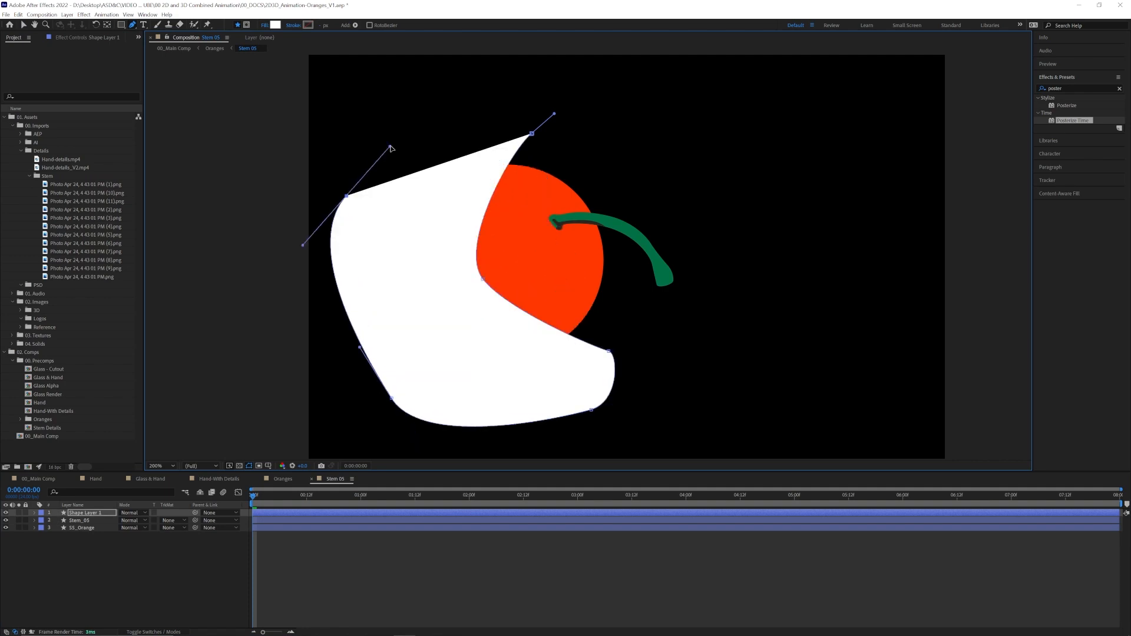
left_click(532, 135)
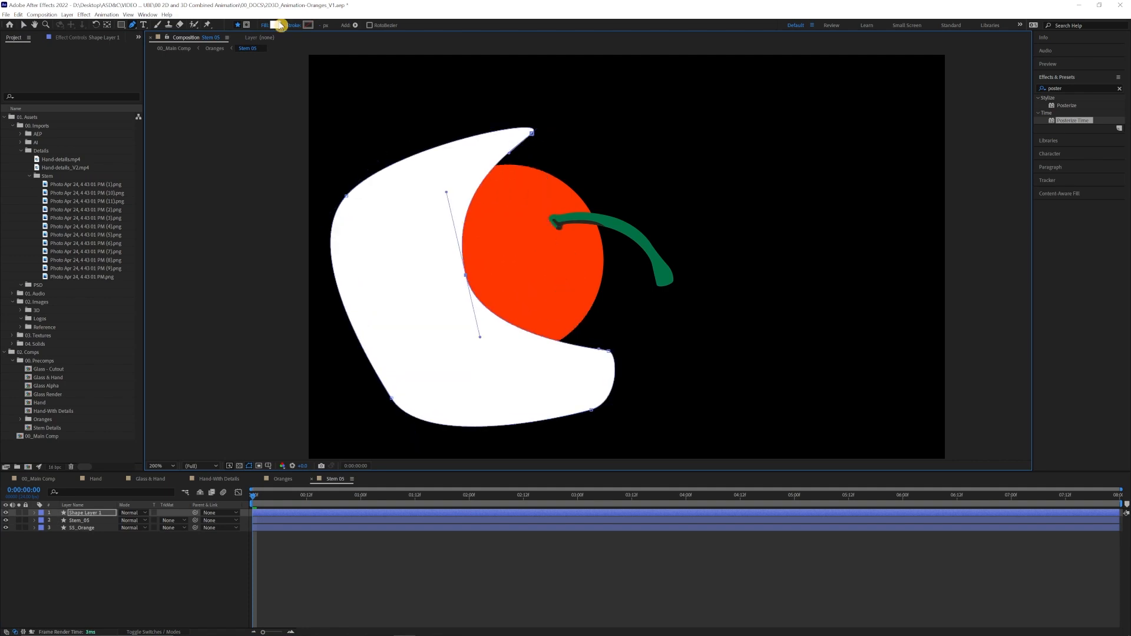
Set the crescent's fill to the red-orange color sampled from the orange.
left_click(275, 25)
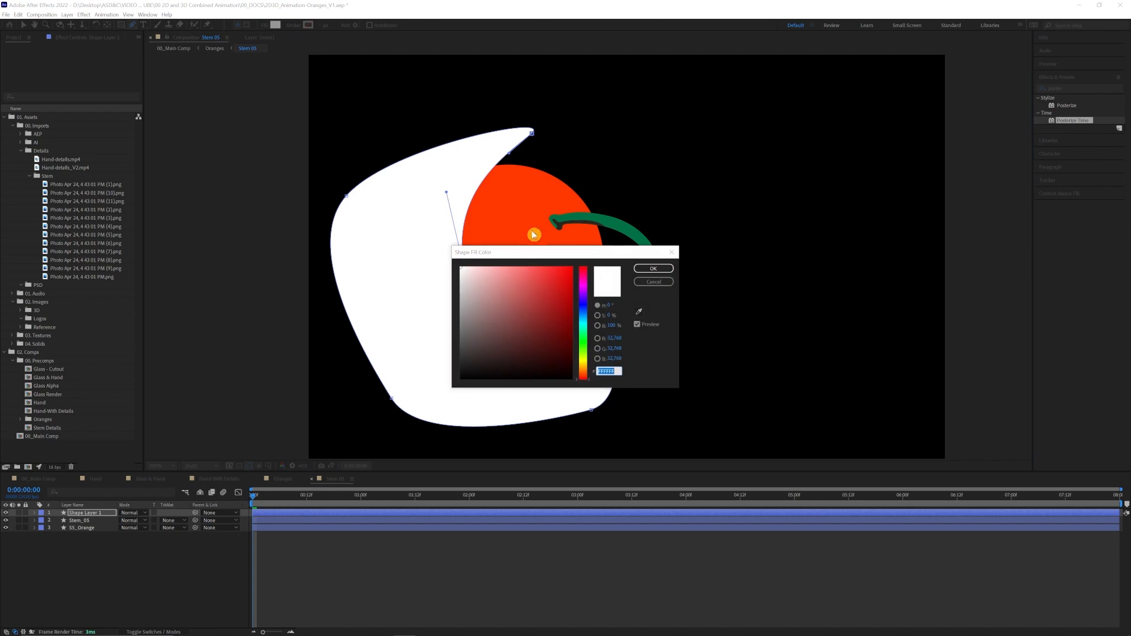
left_click(639, 311)
left_click(565, 243)
left_click(651, 269)
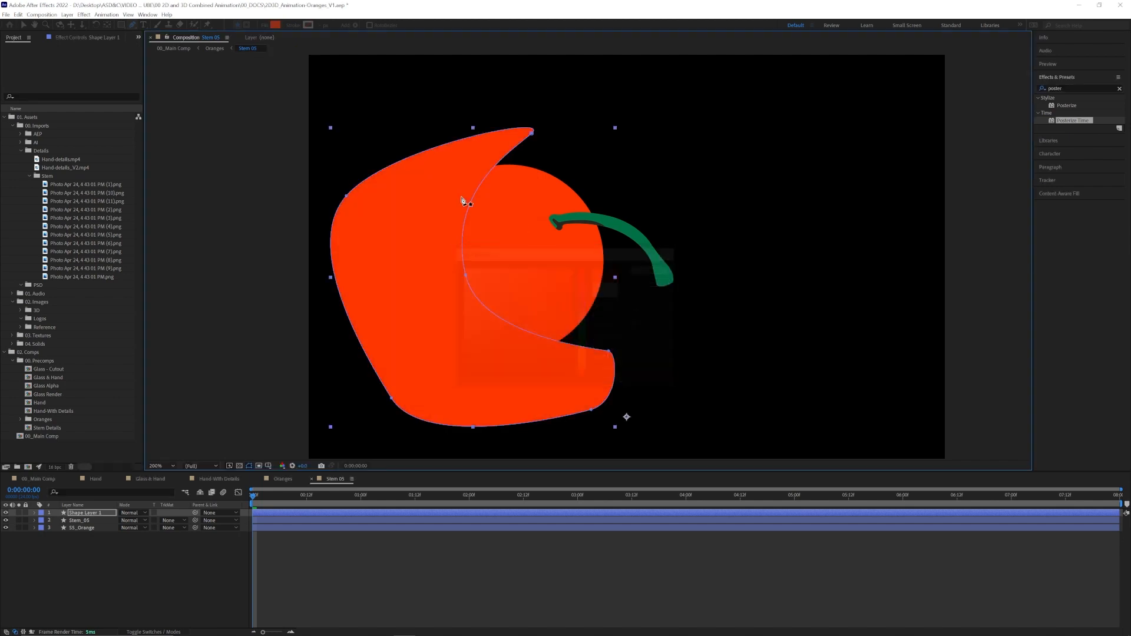
Set the crescent shape layer's blending mode to Multiply.
left_click_drag(542, 356, 507, 328)
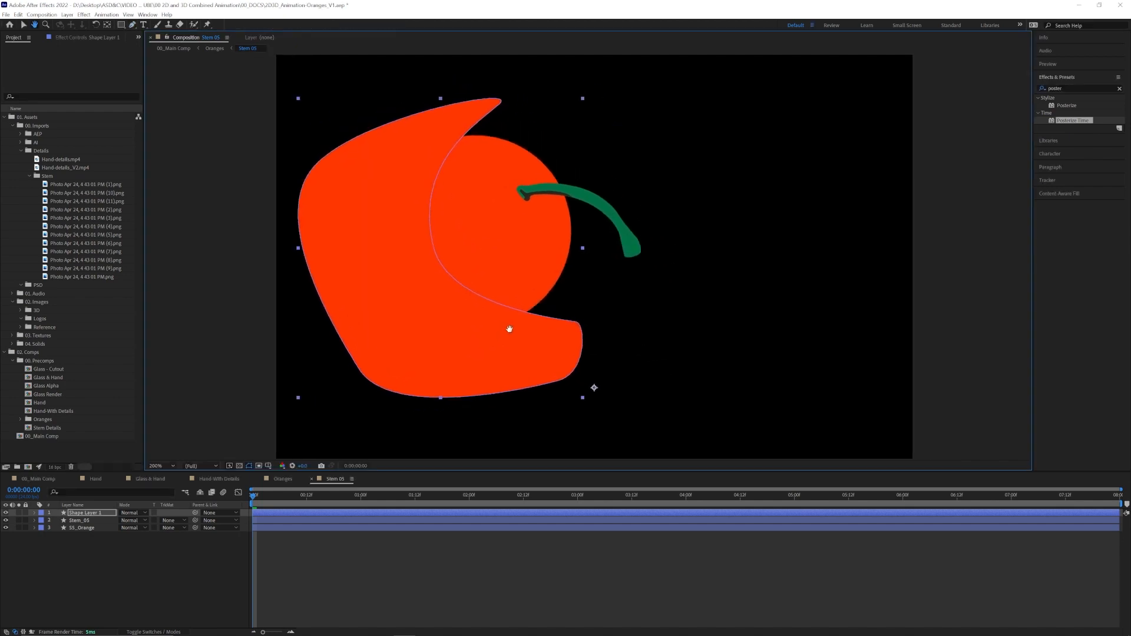
left_click(145, 513)
left_click(133, 191)
Apply the Set Matte effect to the crescent layer and take its matte from the S5_Orange layer.
left_click(1119, 89)
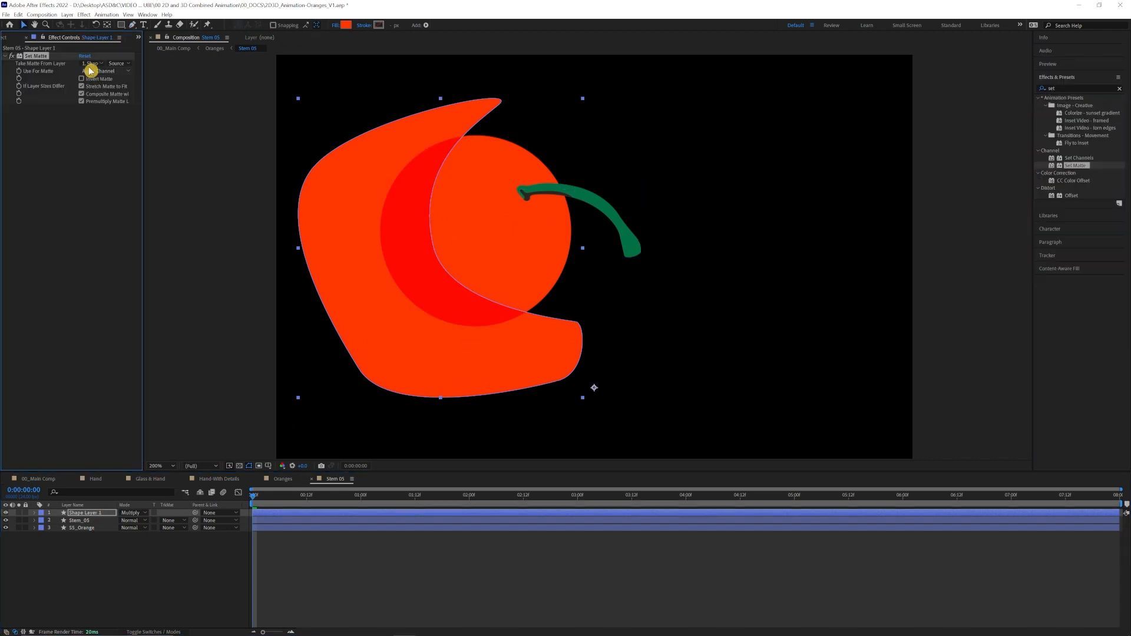
left_click(92, 63)
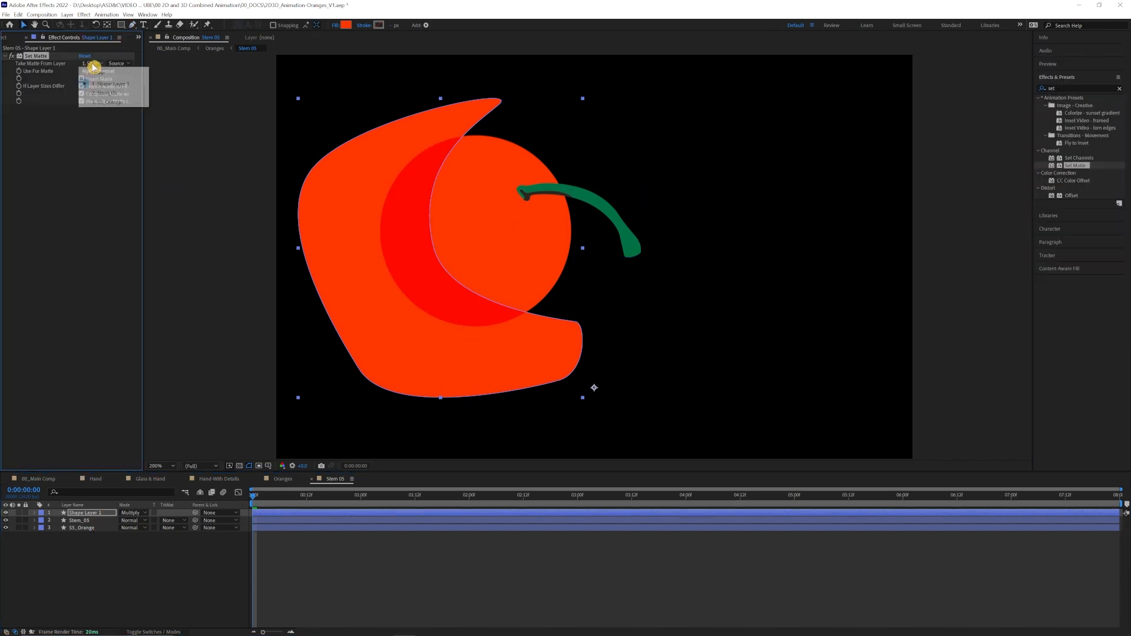
left_click(120, 102)
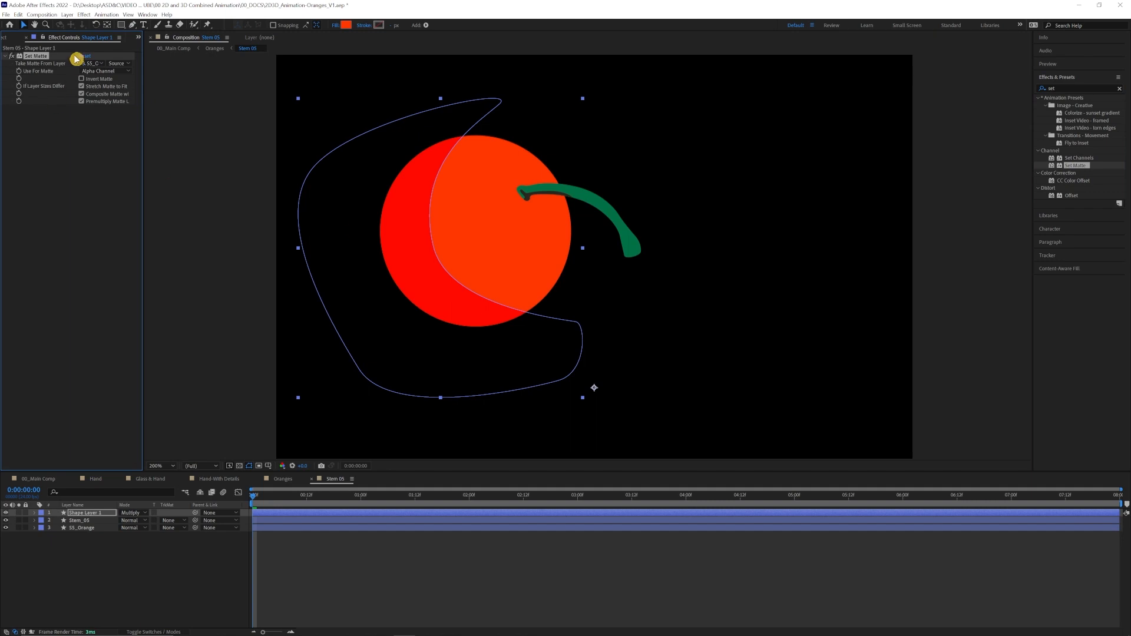
Rename the crescent layer as Shadow and parent it to the S5_Orange layer, checking the motion over the first frames.
left_click(101, 513)
left_click_drag(198, 516, 101, 529)
left_click_drag(318, 498, 238, 507)
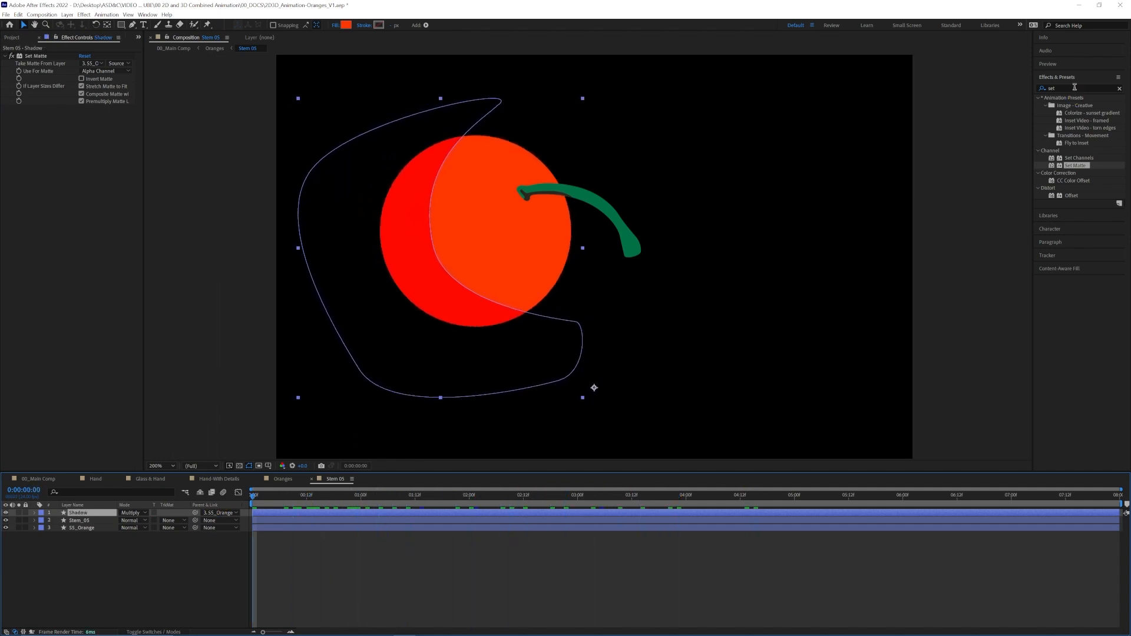
Find the Roughen Edges effect and apply it to the Shadow layer.
left_click(1074, 87)
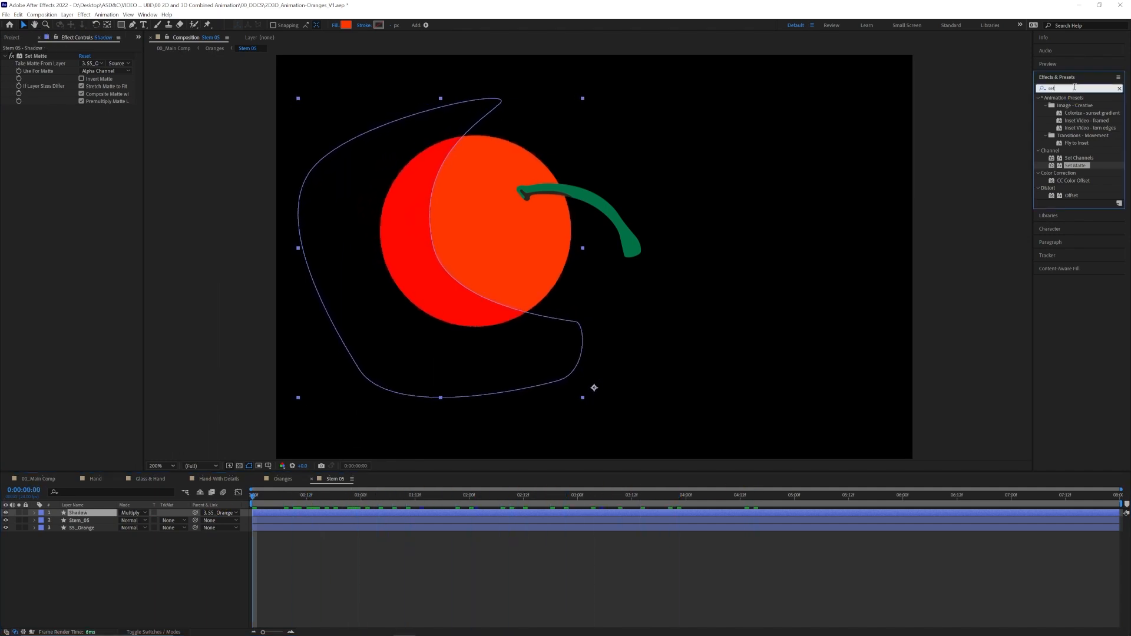
type("rough")
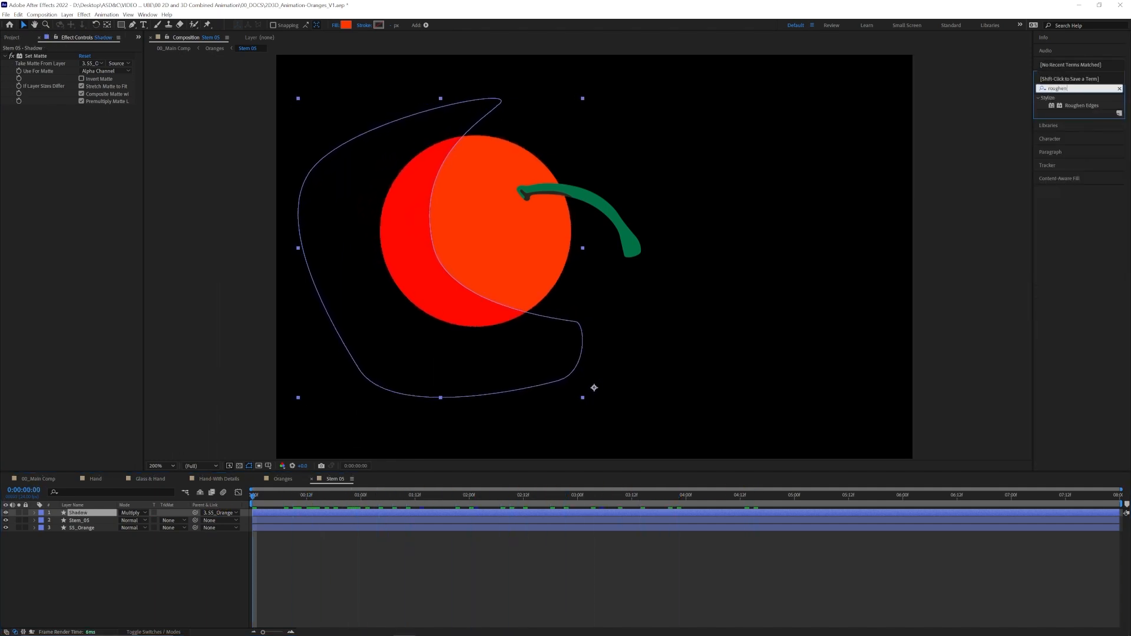
type("en")
left_click_drag(1082, 105, 397, 441)
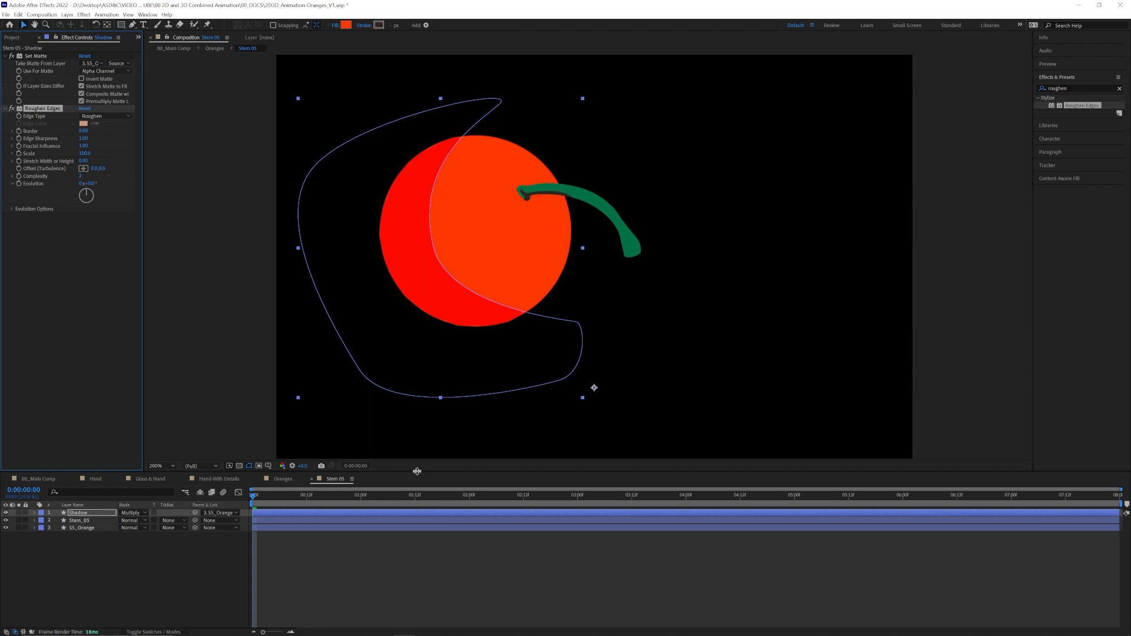
Enlarge the composition viewer slightly and reorder the Shadow layer's effects so Set Matte comes after Roughen Edges.
left_click_drag(417, 471, 417, 487)
left_click(435, 318)
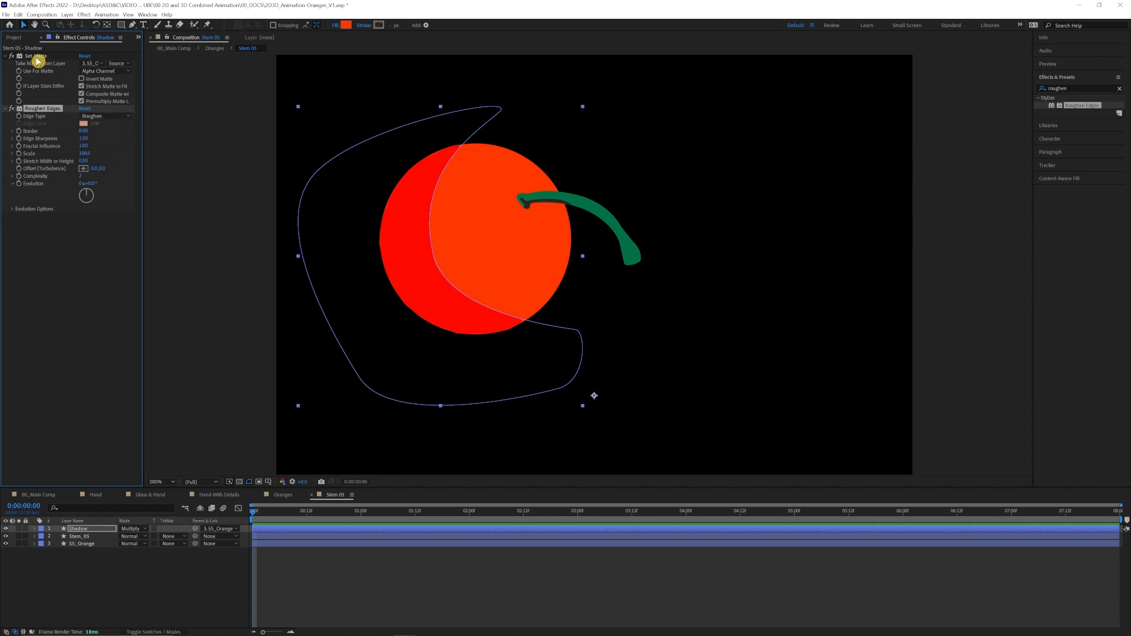
left_click_drag(37, 58, 61, 213)
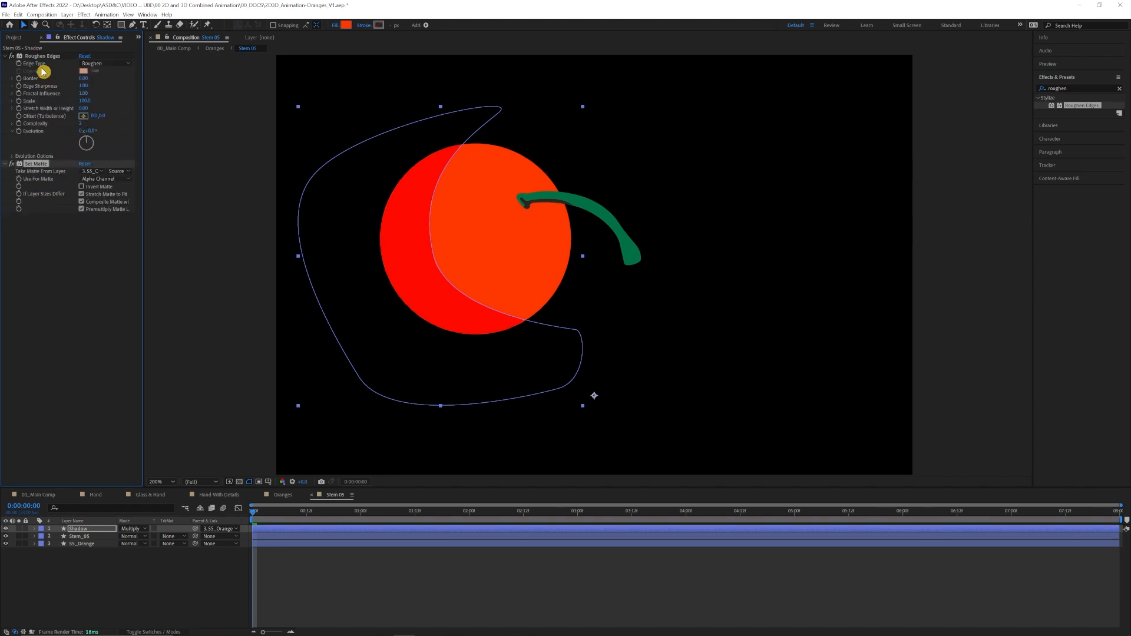
Adjust Roughen Edges for a soft, grainy shadow edge, raising Border, reducing Scale to about 11 and setting Complexity to 10.
left_click(42, 56)
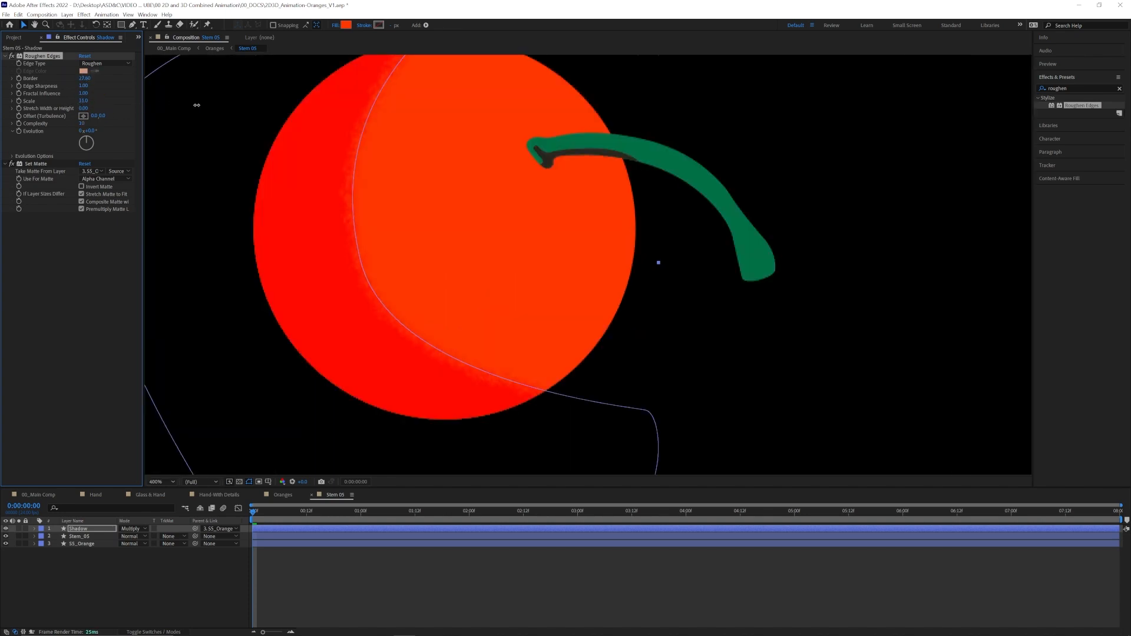
left_click(685, 227)
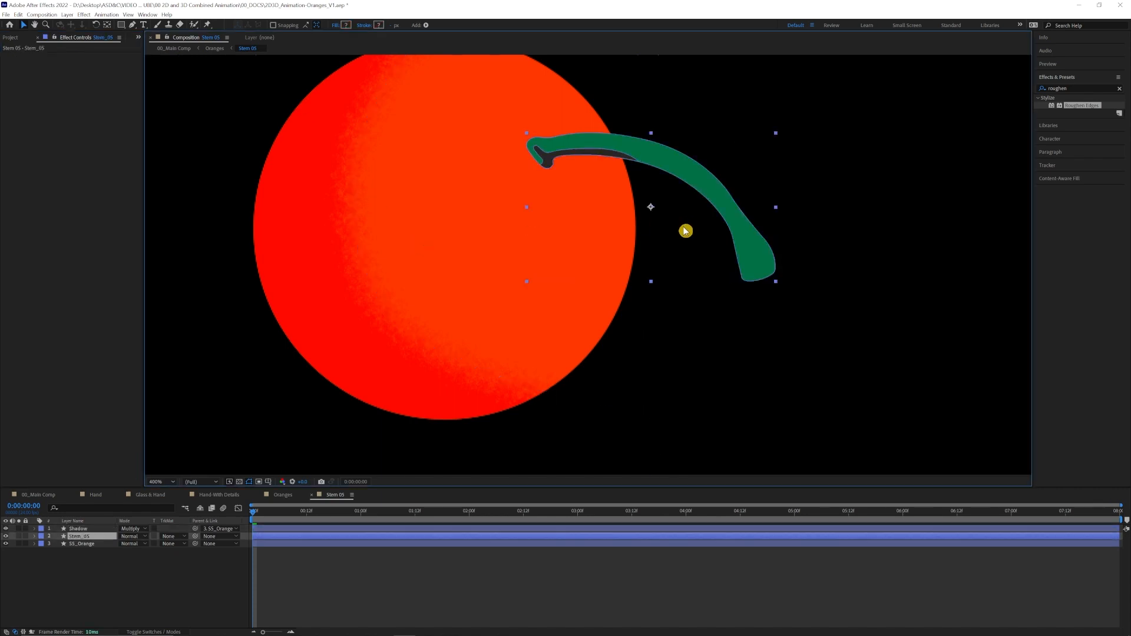
Change the Shadow layer's blending mode to Add.
scroll(336, 223, "down", 1)
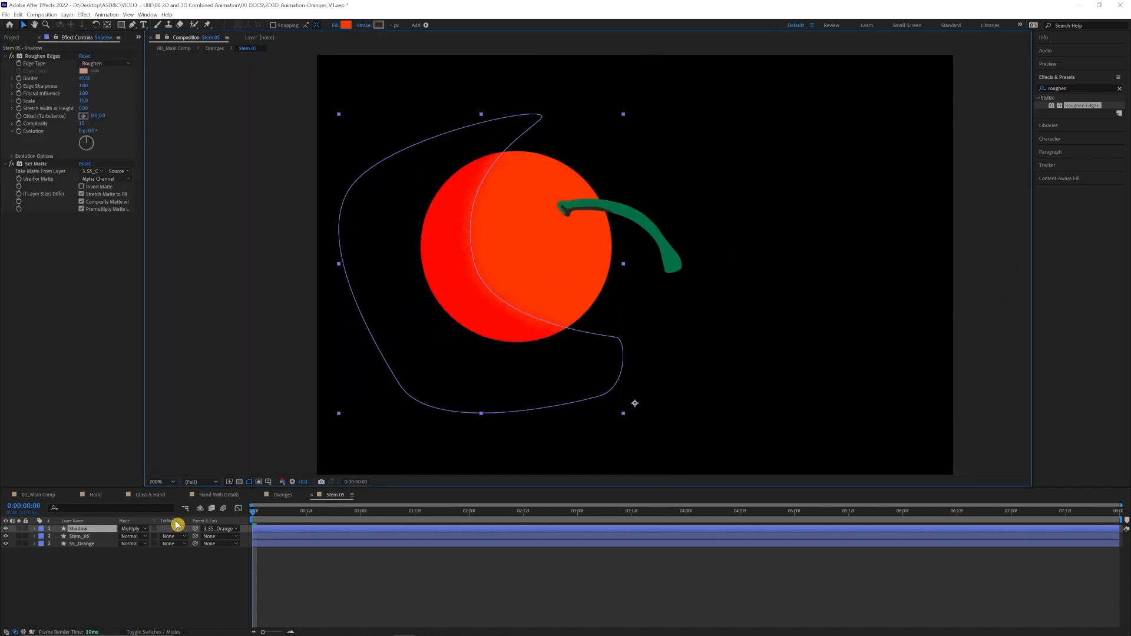
left_click(140, 534)
left_click(179, 255)
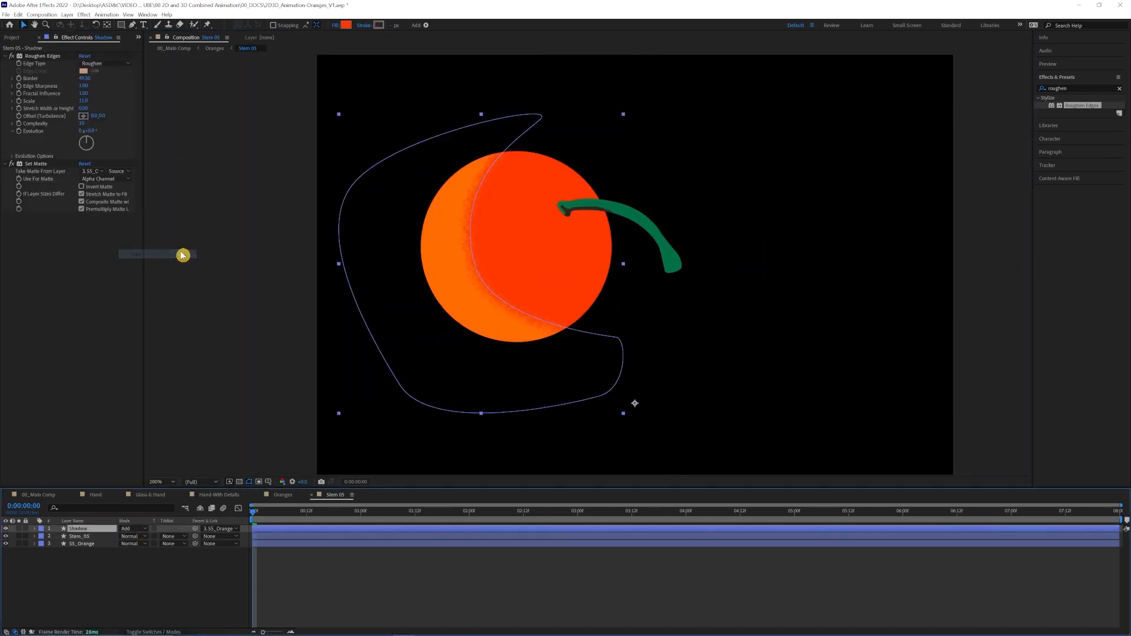
Refine the Shadow layer's Roughen Edges with a Border of about 126 and choose a different blending mode for the layer.
key("period")
left_click_drag(273, 517, 307, 514)
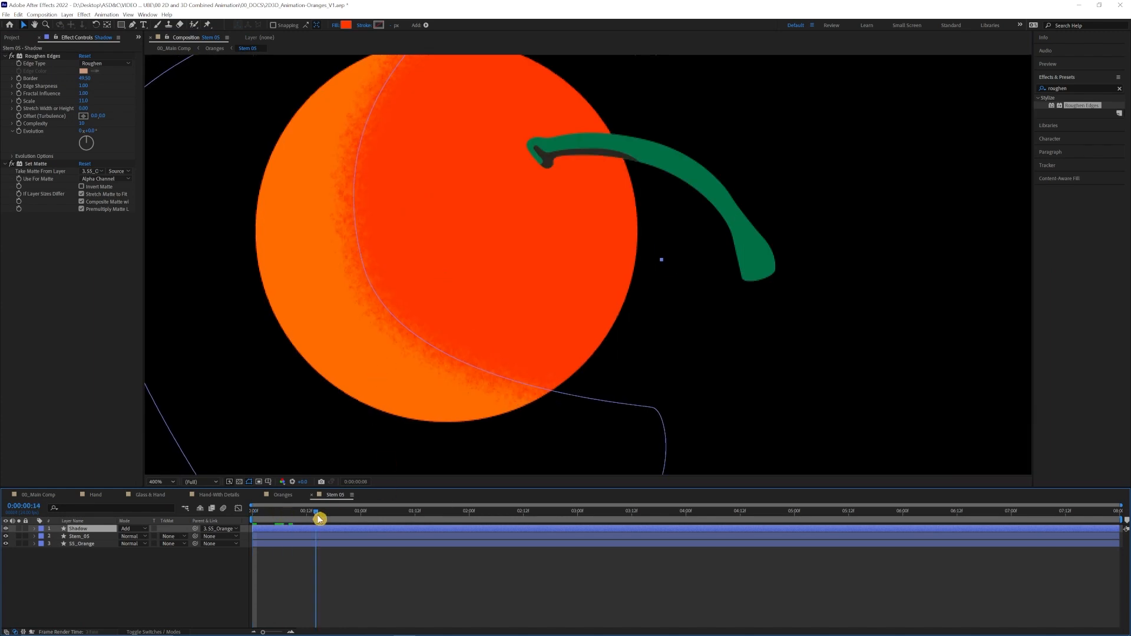
key("comma")
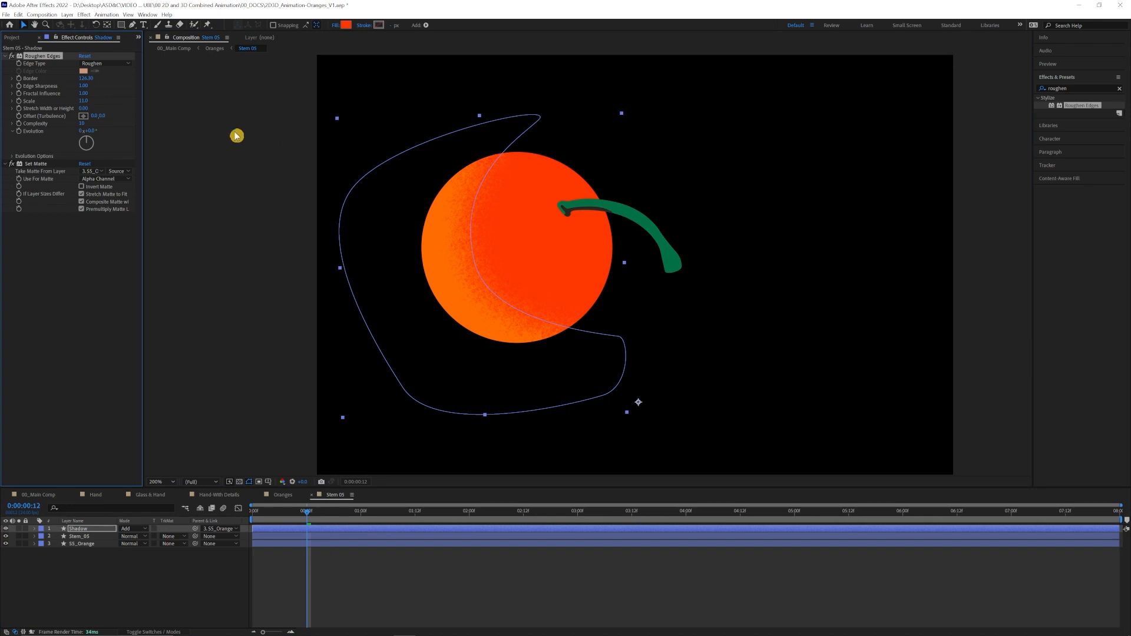
left_click_drag(83, 100, 21, 134)
left_click(473, 230)
left_click(131, 534)
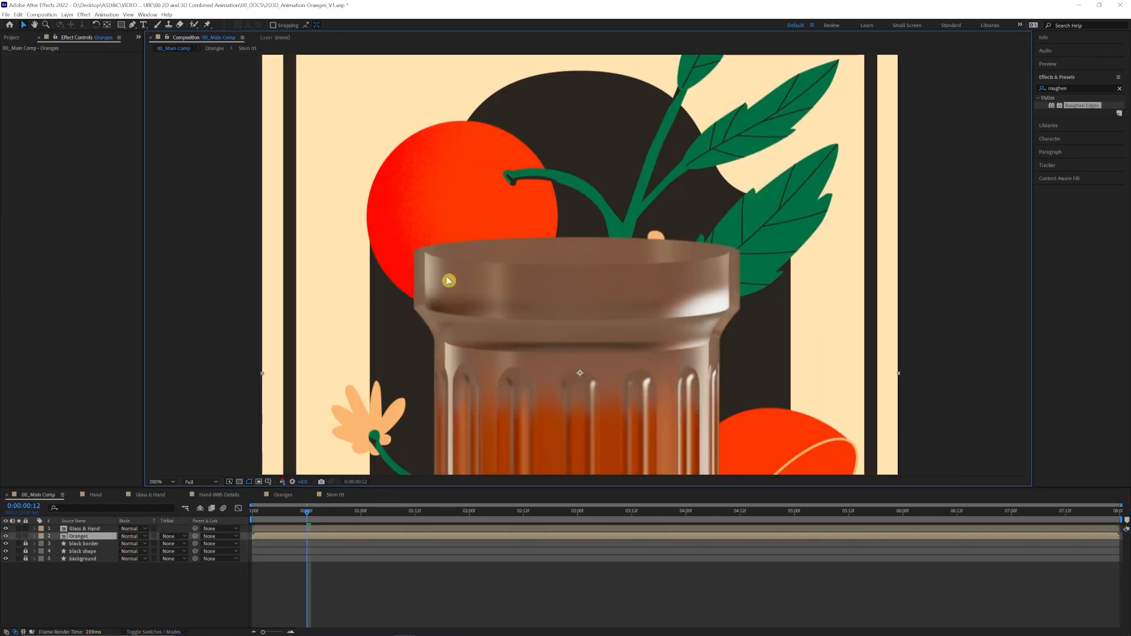
Examine the grainy shading on the large orange in the main composition and in the Oranges composition.
left_click_drag(672, 413, 634, 346)
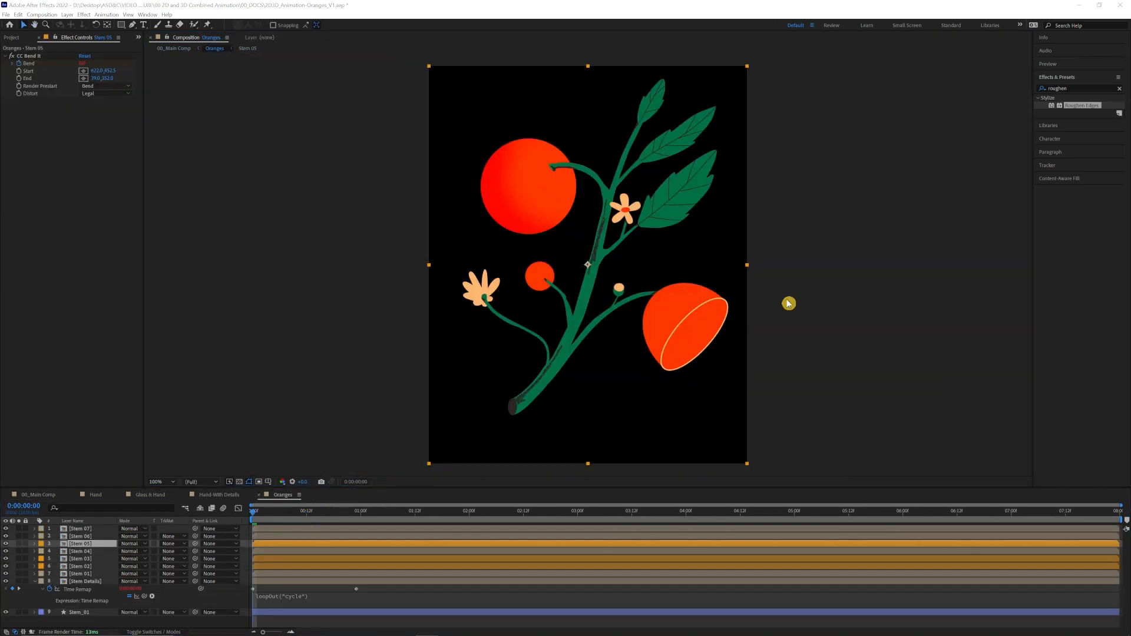
left_click(789, 303)
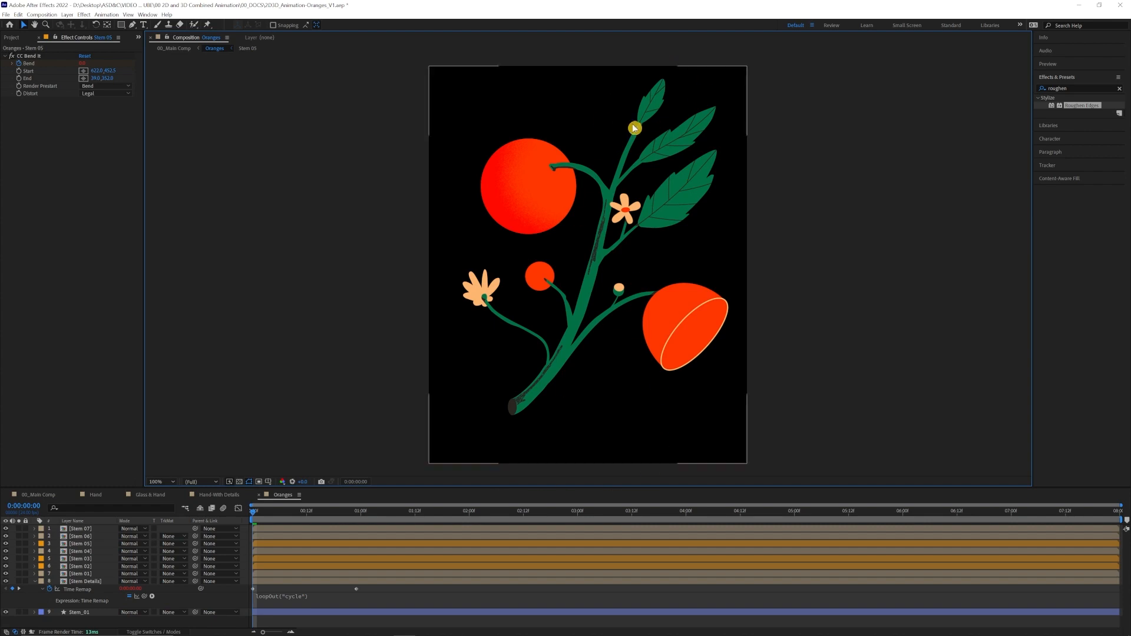
key("period")
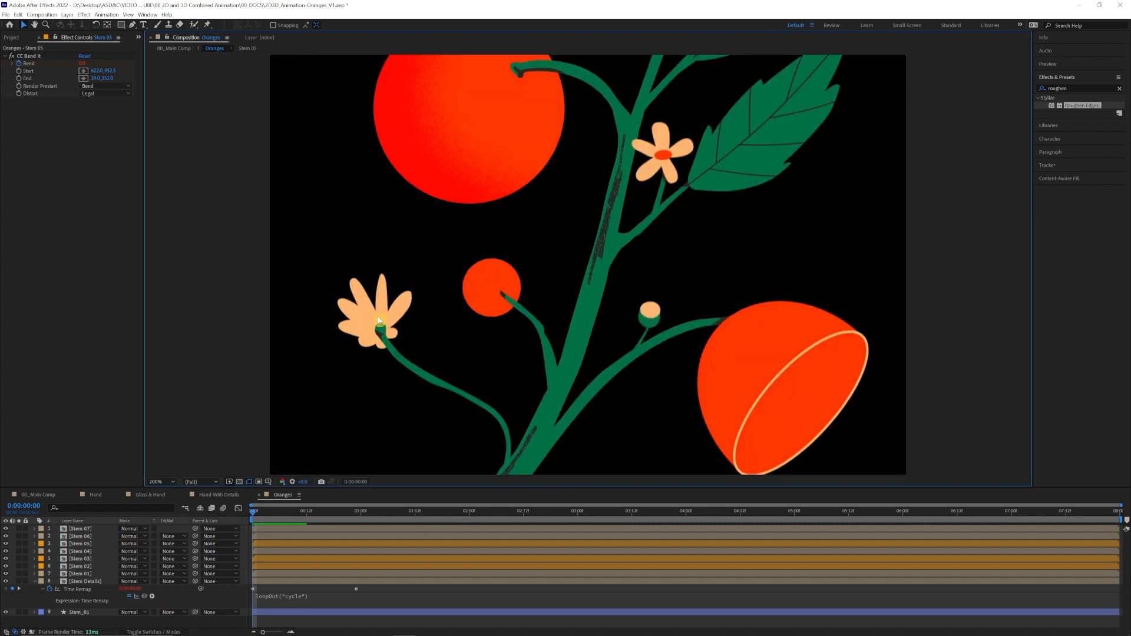
left_click_drag(687, 389, 616, 353)
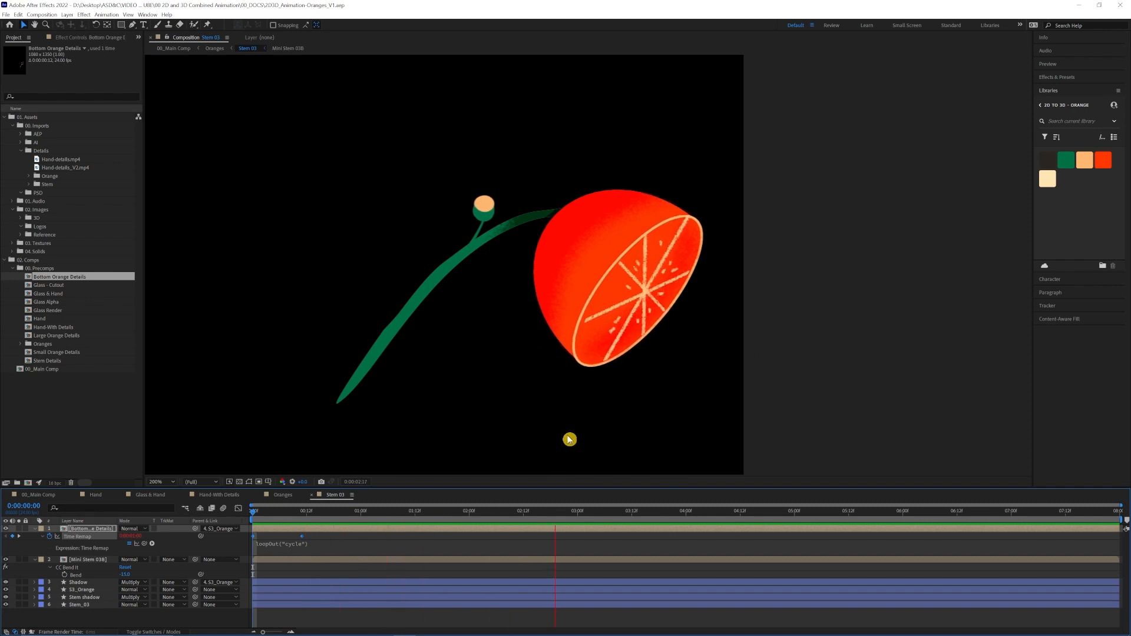
Inspect the frame sequence inside the Bottom Orange Details precomp, then preview its looping lines on the cut orange in Stem 03.
double_click(280, 529)
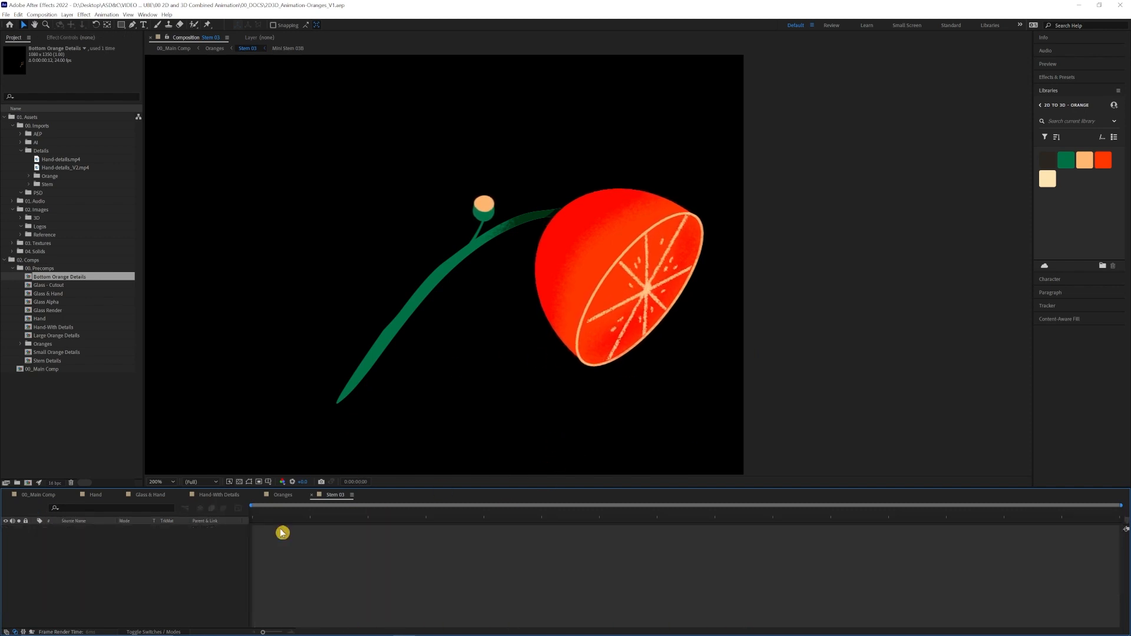
left_click_drag(317, 513, 426, 538)
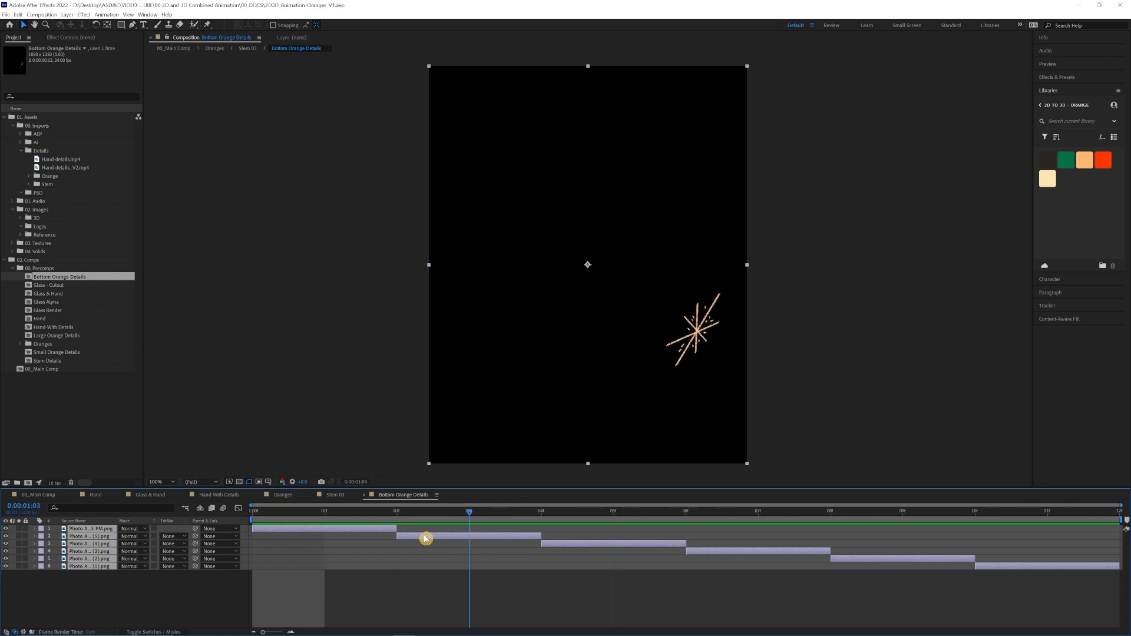
key("Home")
left_click(369, 495)
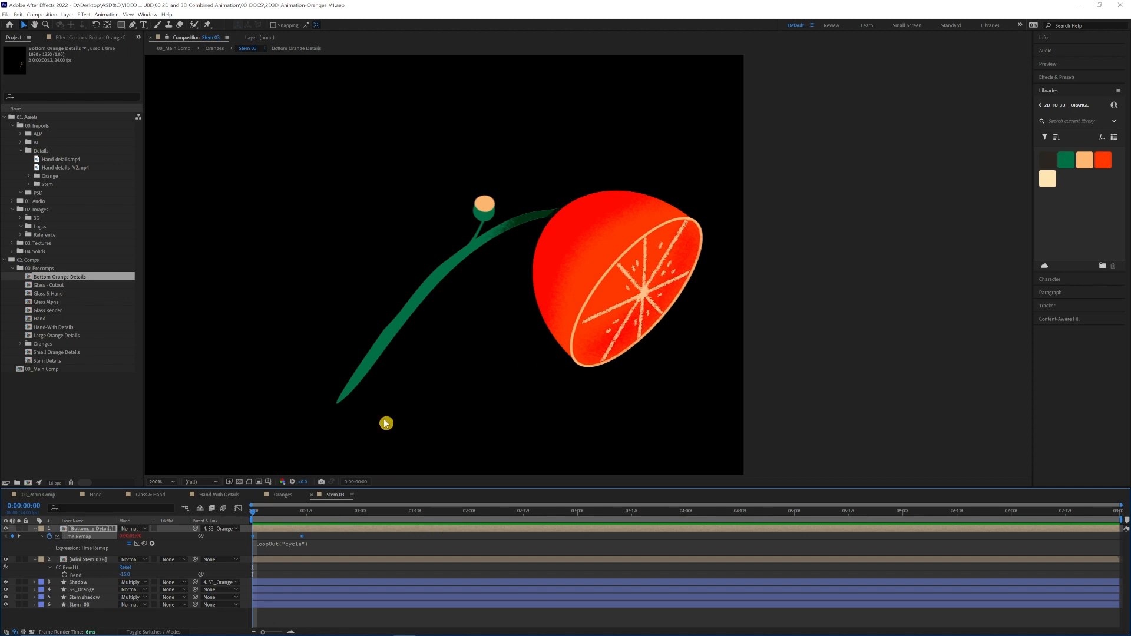
left_click_drag(264, 516, 329, 525)
key("space")
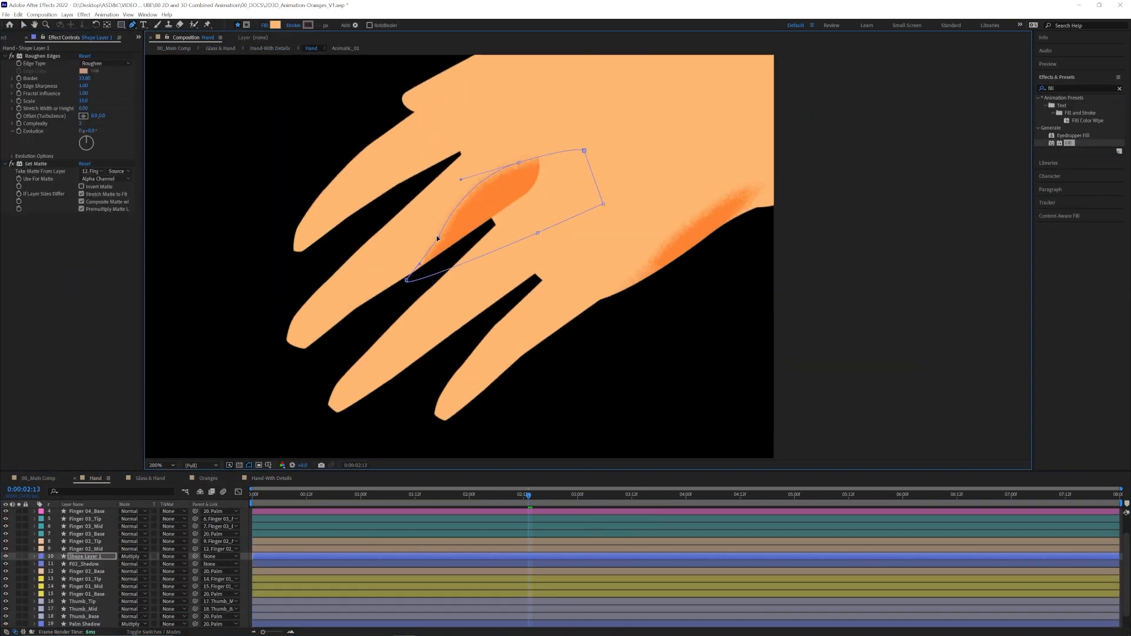
Open the parent layer choices for Shape Layer 1, the finger shadow in the Hand composition.
left_click(234, 549)
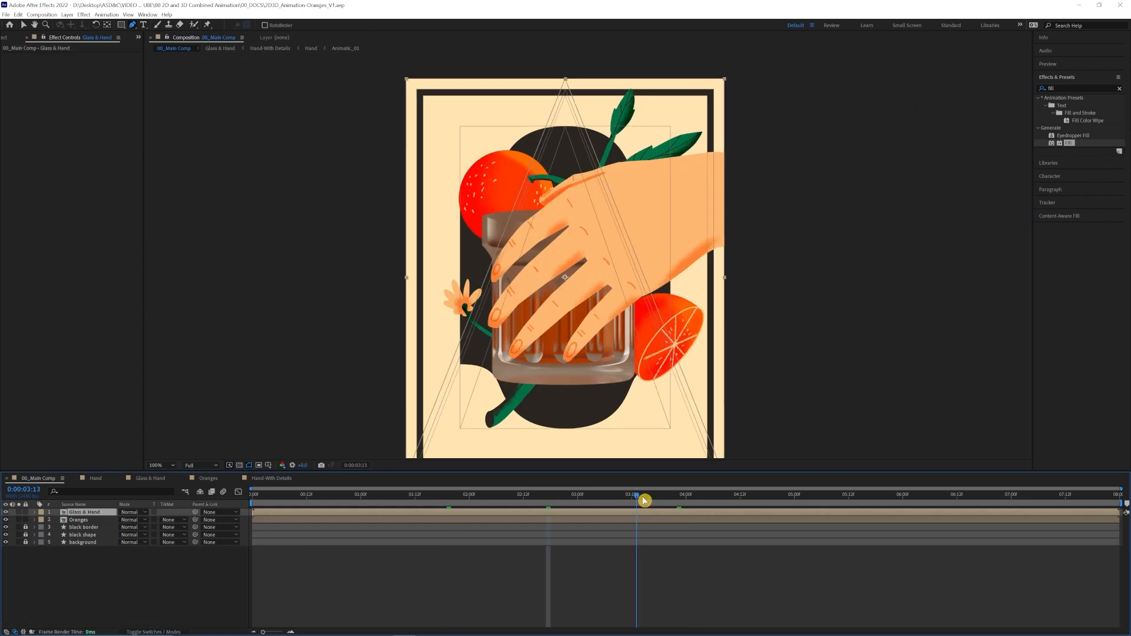
Scrub the main composition around the two-second mark to examine the hand moving over the glass.
left_click_drag(644, 513, 506, 517)
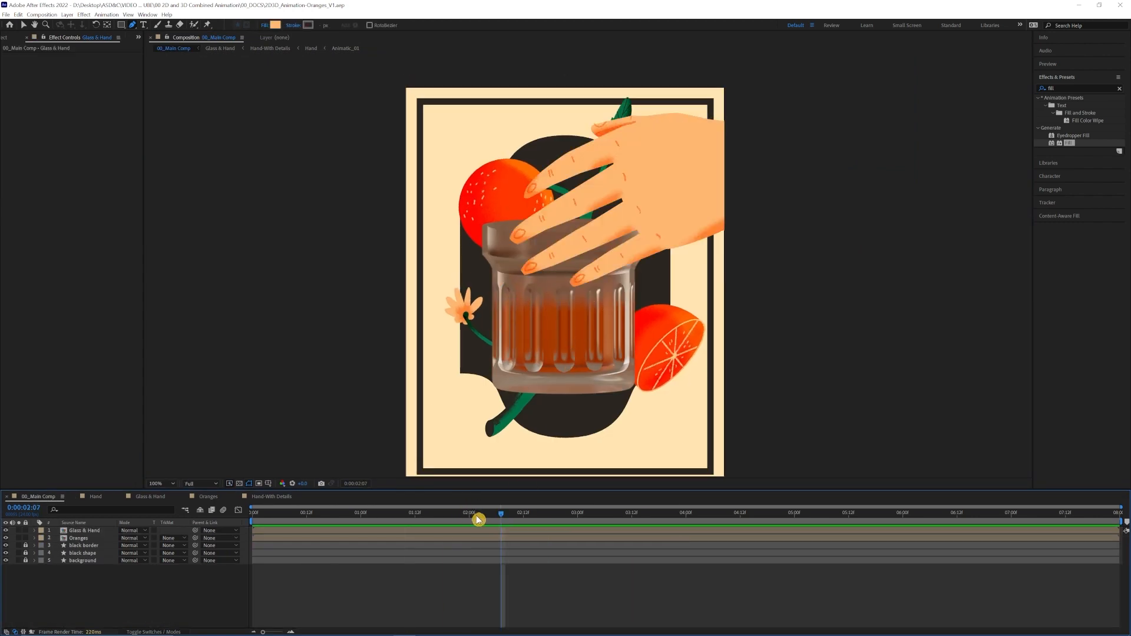
mouse_move(485, 518)
left_mouse_down()
mouse_move(467, 518)
mouse_move(488, 518)
left_mouse_up()
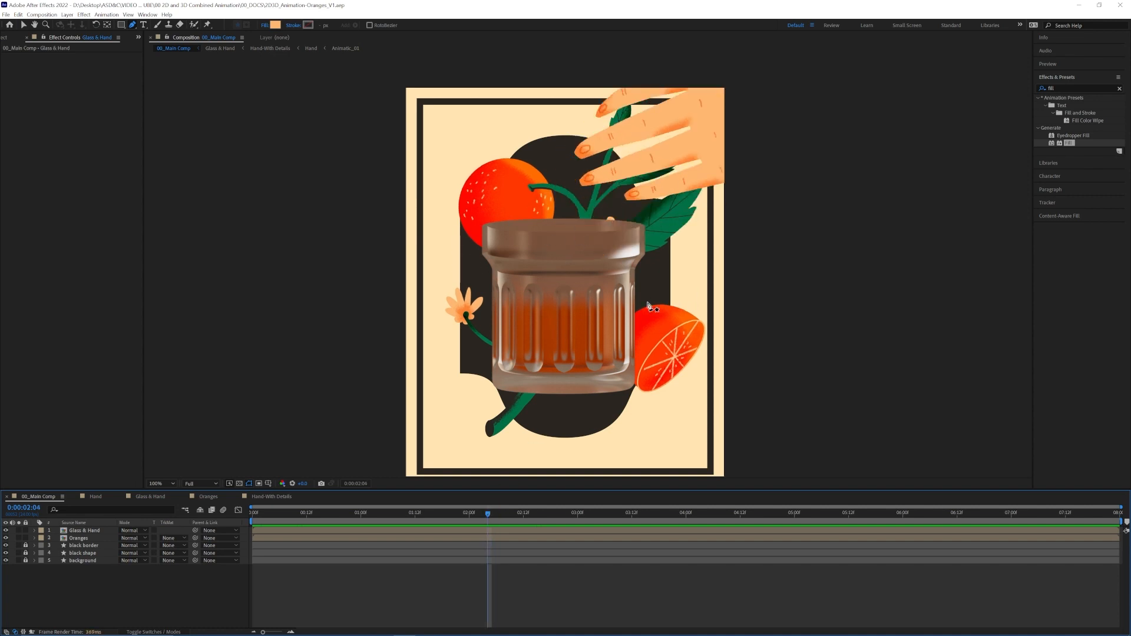
left_click_drag(495, 521, 483, 518)
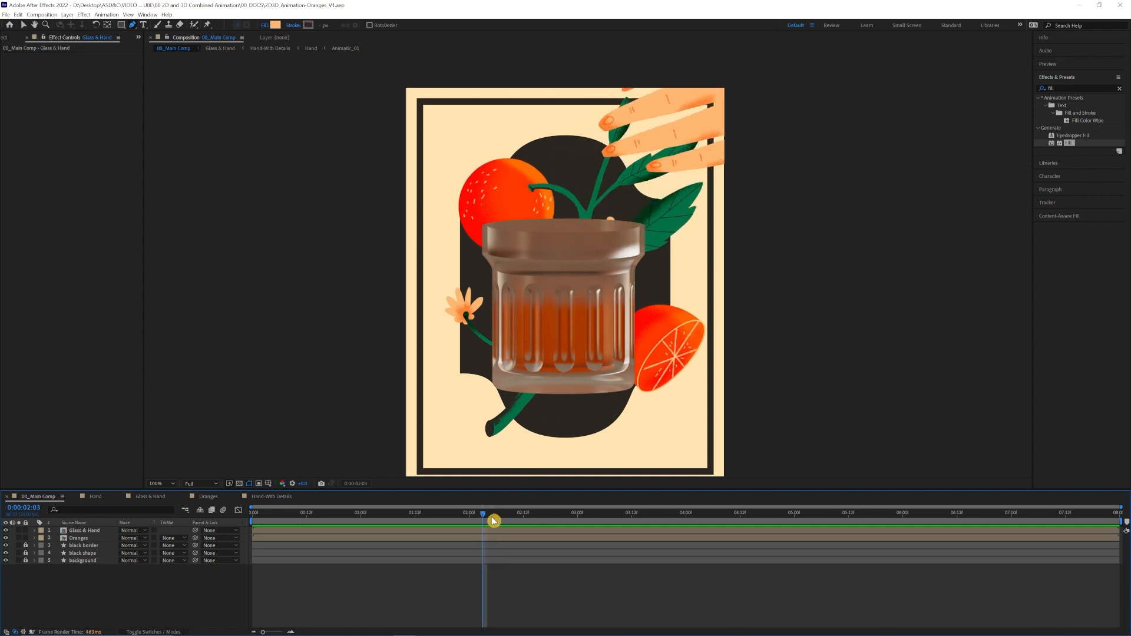
left_click_drag(483, 519, 506, 517)
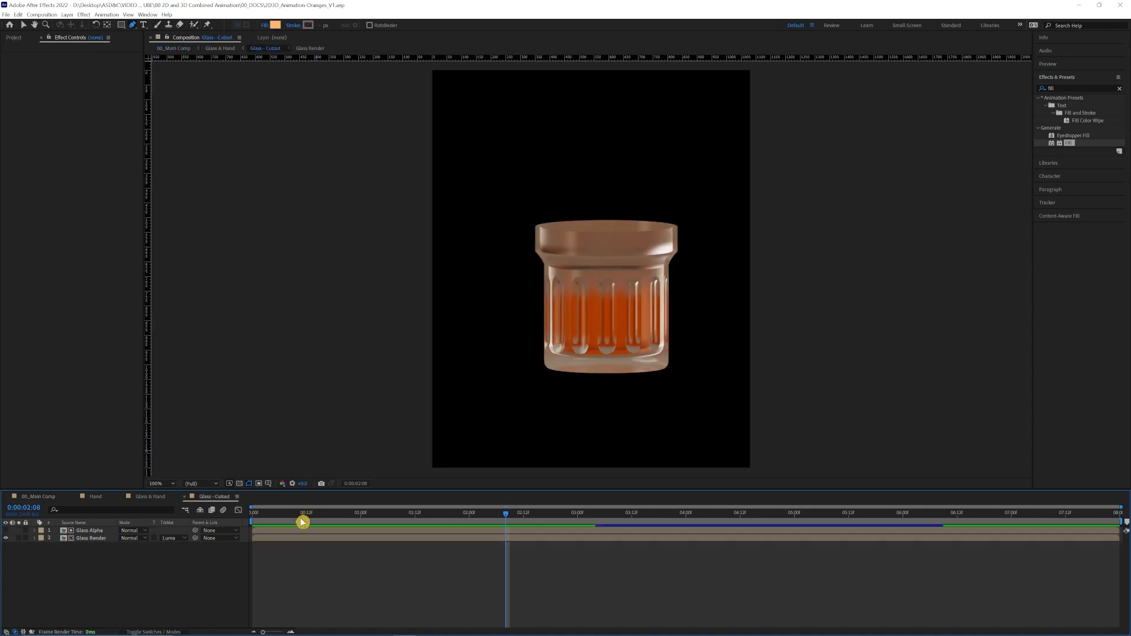
Scrub through the Glass - Cutout composition to examine the glass render.
left_click_drag(303, 523, 495, 528)
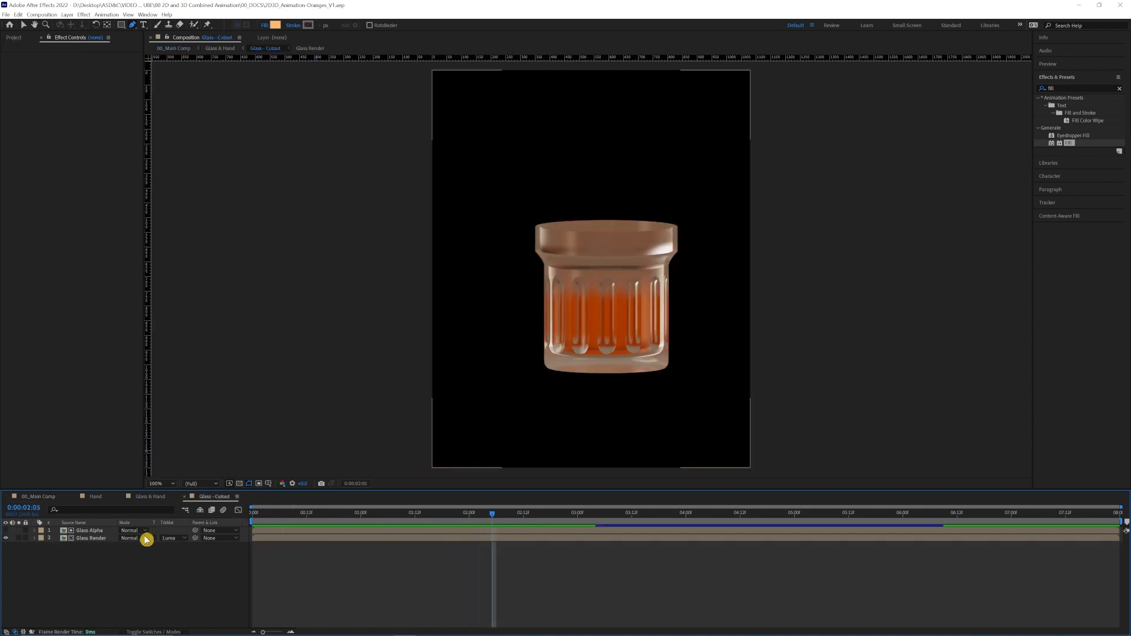
scroll(761, 401, "up", 1)
scroll(737, 412, "down", 1)
left_click_drag(522, 513, 741, 516)
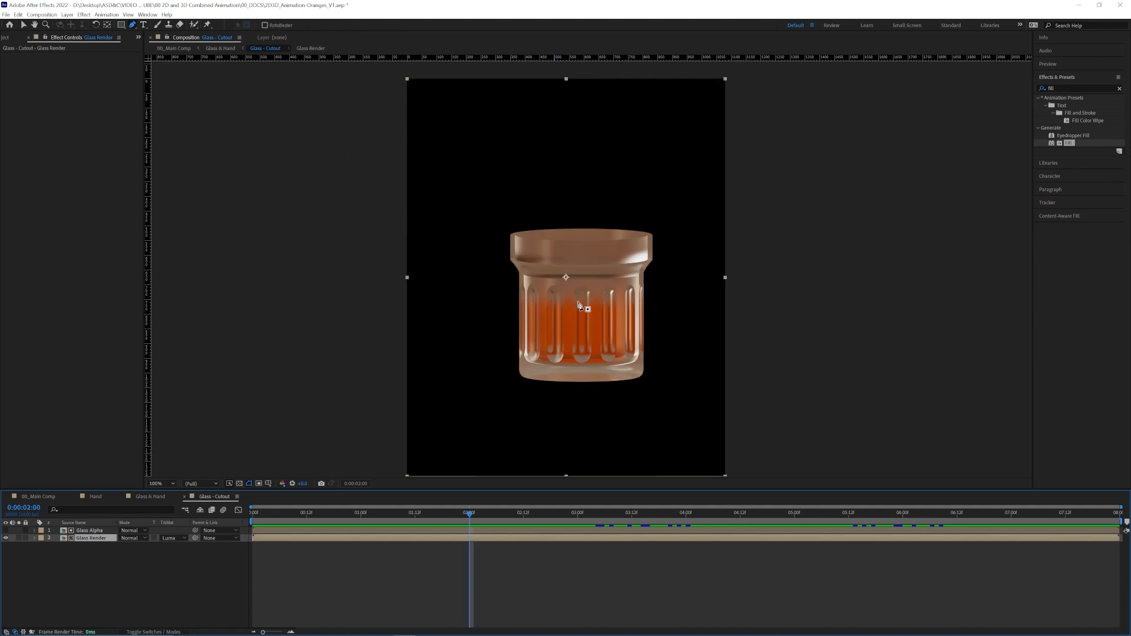
Find the Color Key effect and apply it to the Glass Render layer.
left_click(92, 537)
left_click(1071, 87)
type("color key")
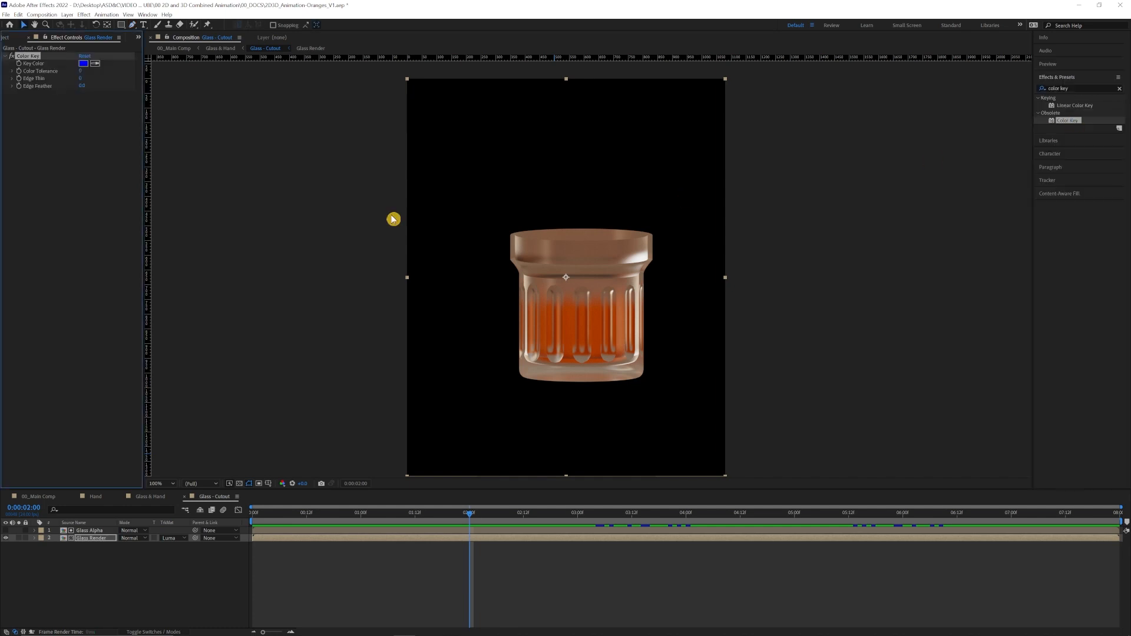
Sample the brown tint near the glass's rim as the Color Key's Key Color and set Color Tolerance to 10.
scroll(532, 241, "up", 1)
left_click_drag(647, 384, 616, 326)
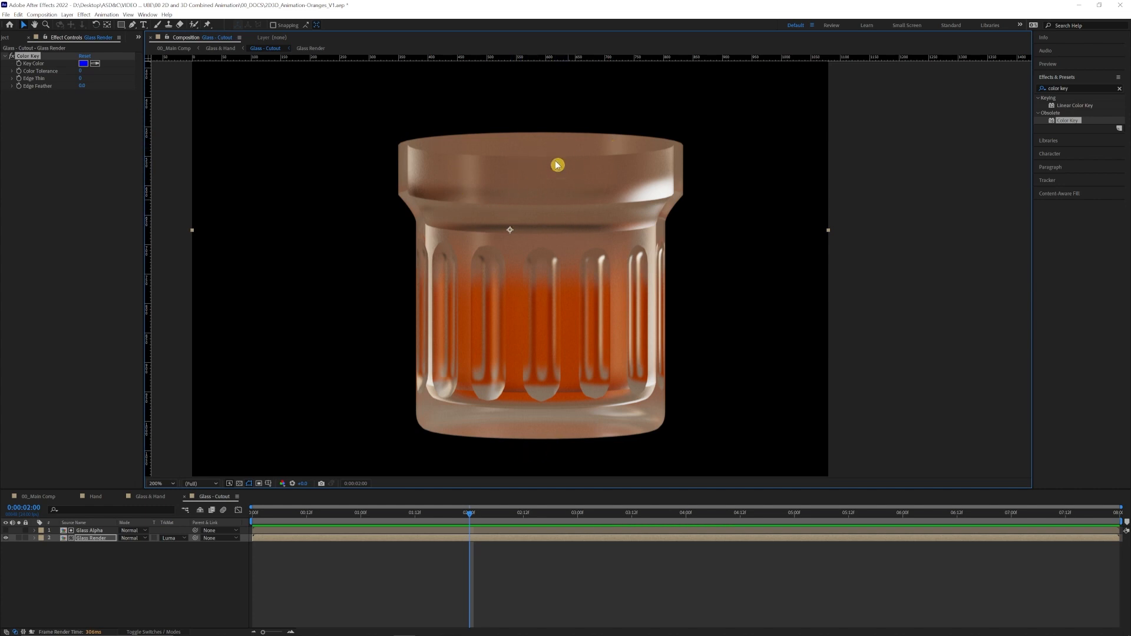
left_click(95, 64)
left_click(608, 183)
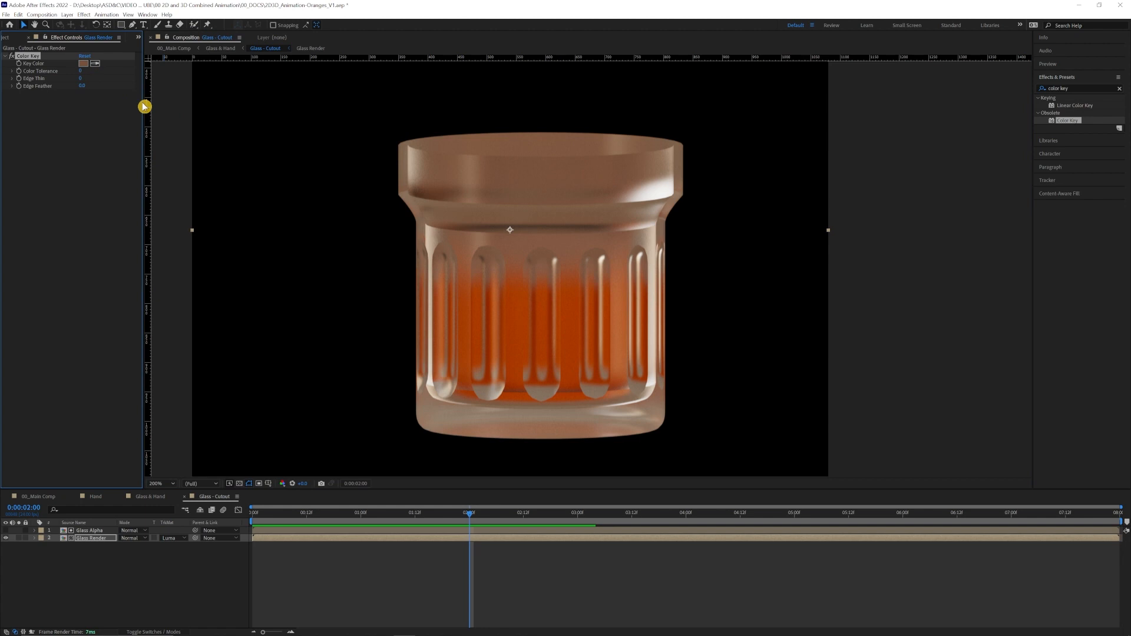
left_click_drag(81, 70, 86, 71)
left_click(83, 70)
type("10")
key("Tab")
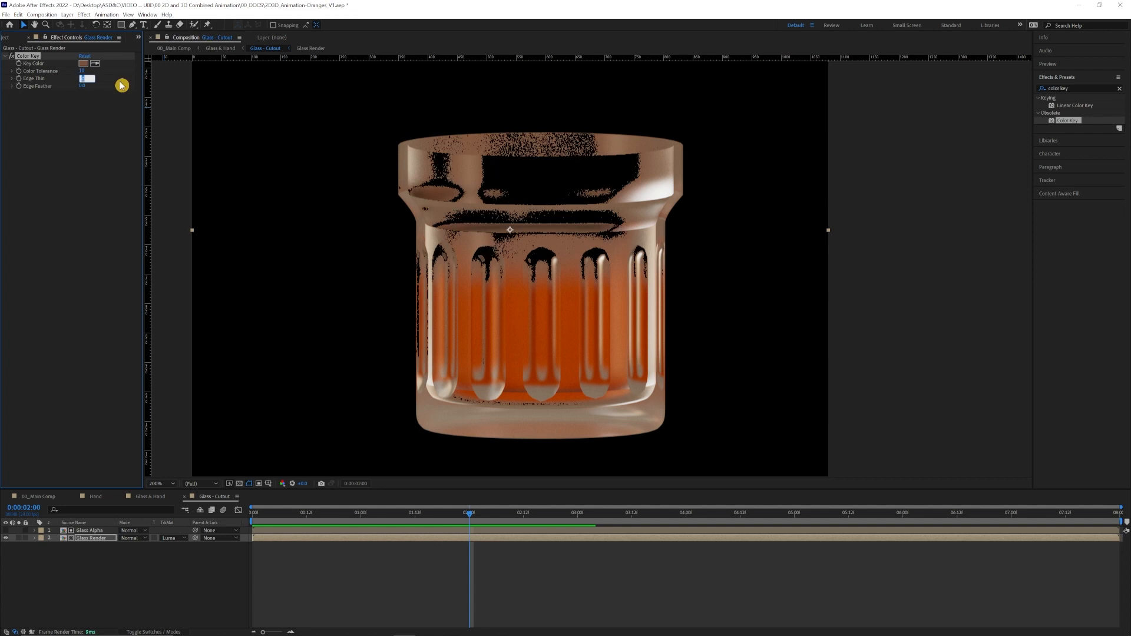
Inspect the keyed-out areas of the glass and raise the Color Key's Edge Feather to soften their edges.
scroll(610, 266, "down", 1)
scroll(609, 266, "up", 1)
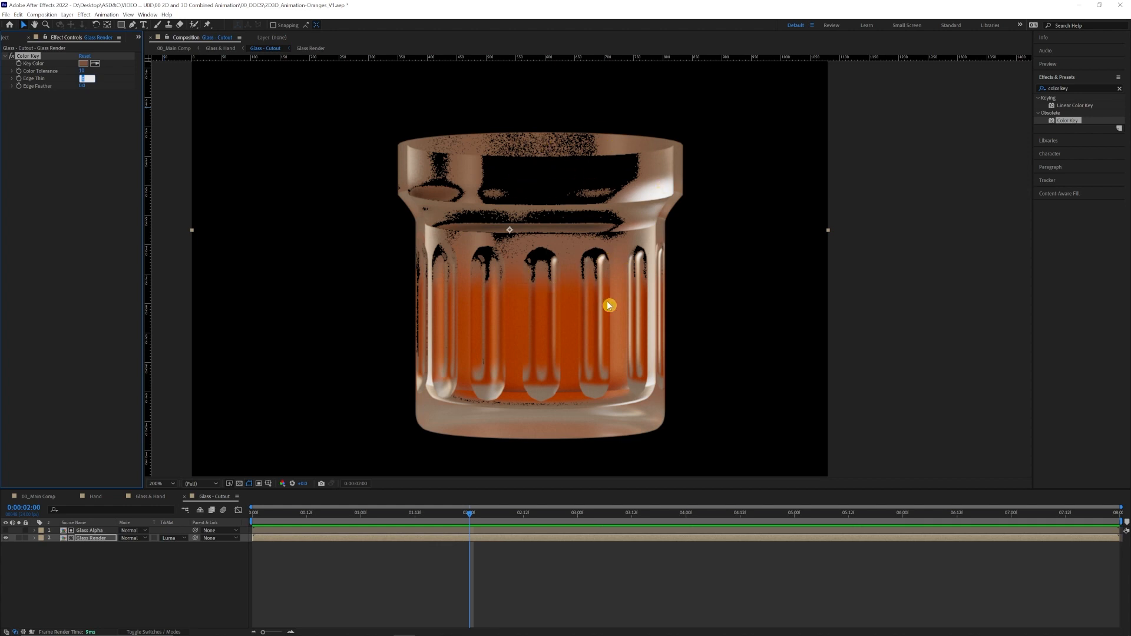
scroll(677, 316, "up", 2)
scroll(647, 324, "down", 2)
left_click(78, 93)
left_click_drag(82, 85, 656, 267)
scroll(652, 329, "down", 1)
scroll(653, 331, "up", 1)
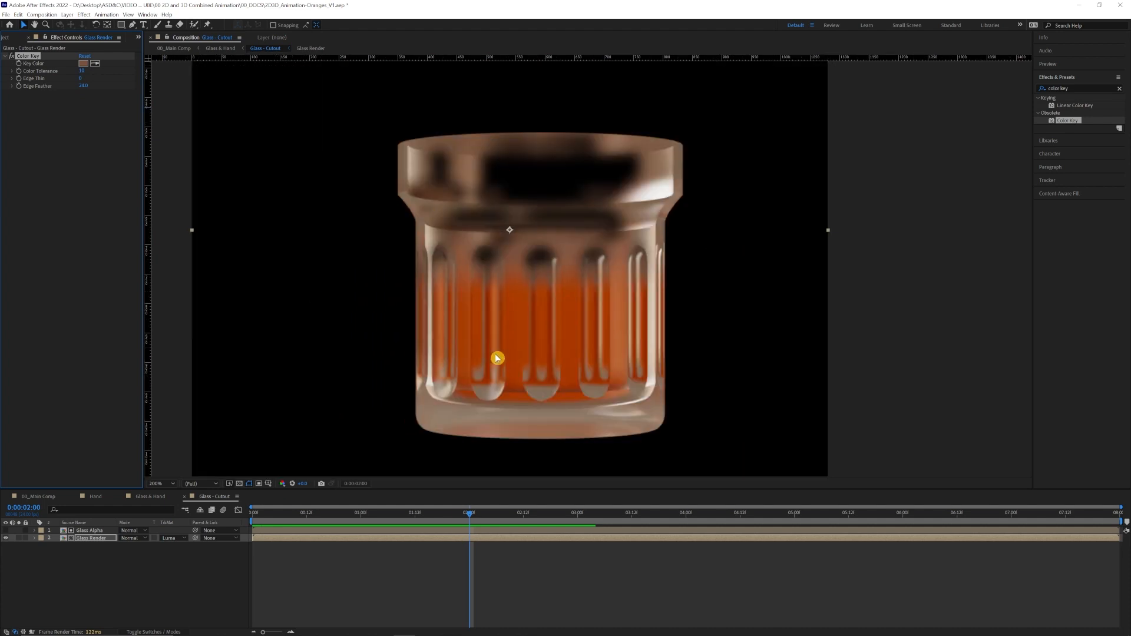
Collapse the Color Key settings, find the 4-Color Gradient effect and apply it to the Glass Render layer.
left_click(5, 56)
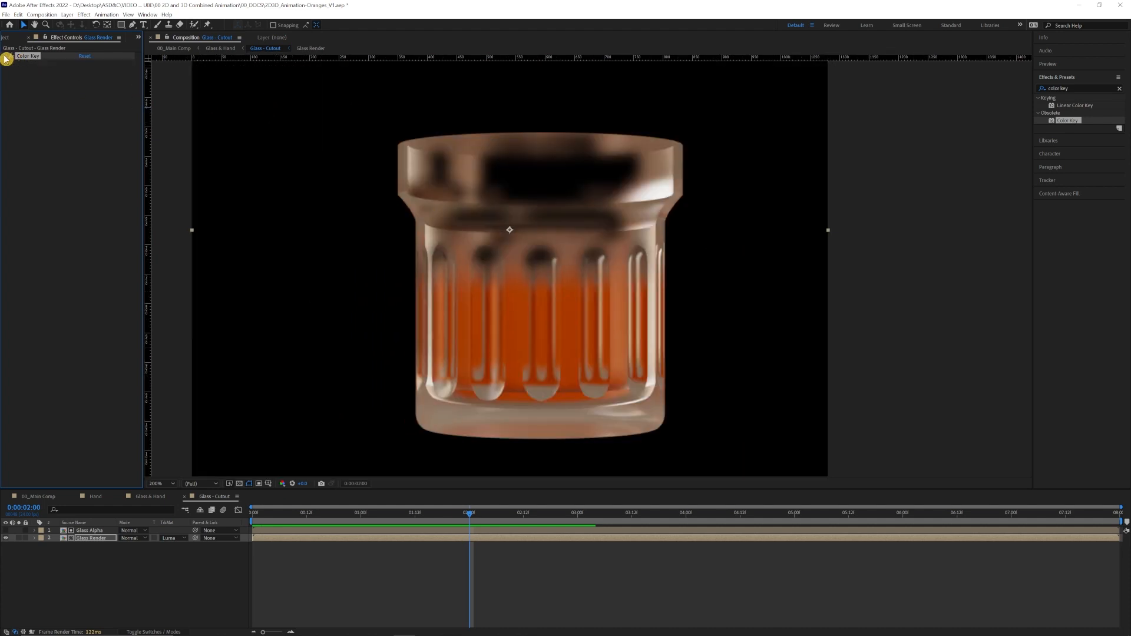
double_click(1074, 87)
key("BackSpace")
key("BackSpace")
key("BackSpace")
key("BackSpace")
key("BackSpace")
key("BackSpace")
key("BackSpace")
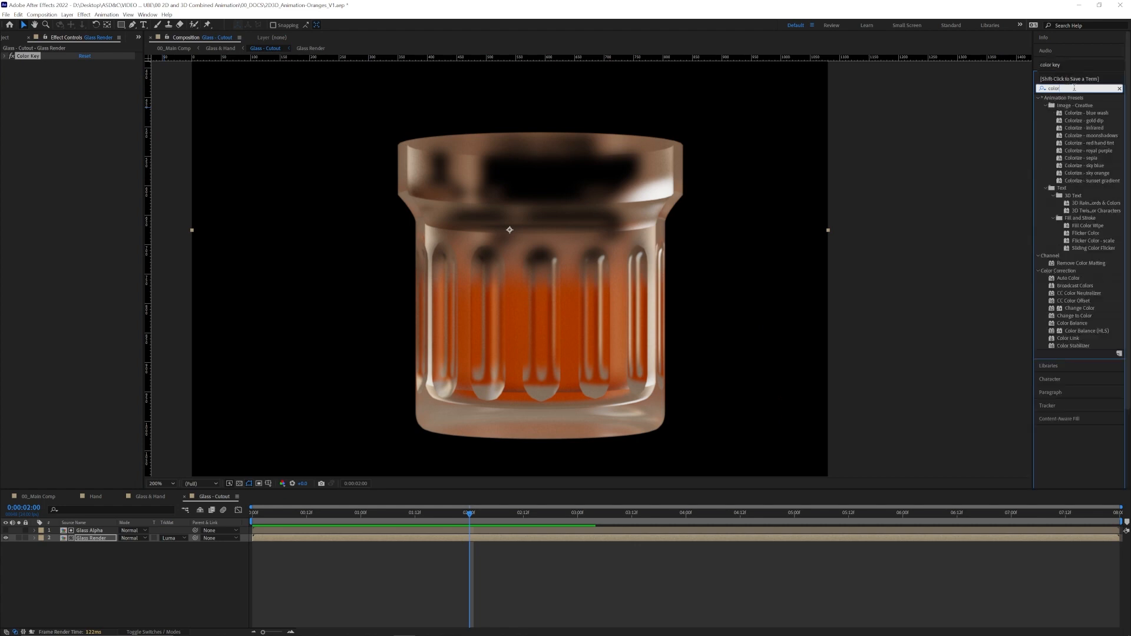
type("gradi")
left_click_drag(1075, 128, 586, 310)
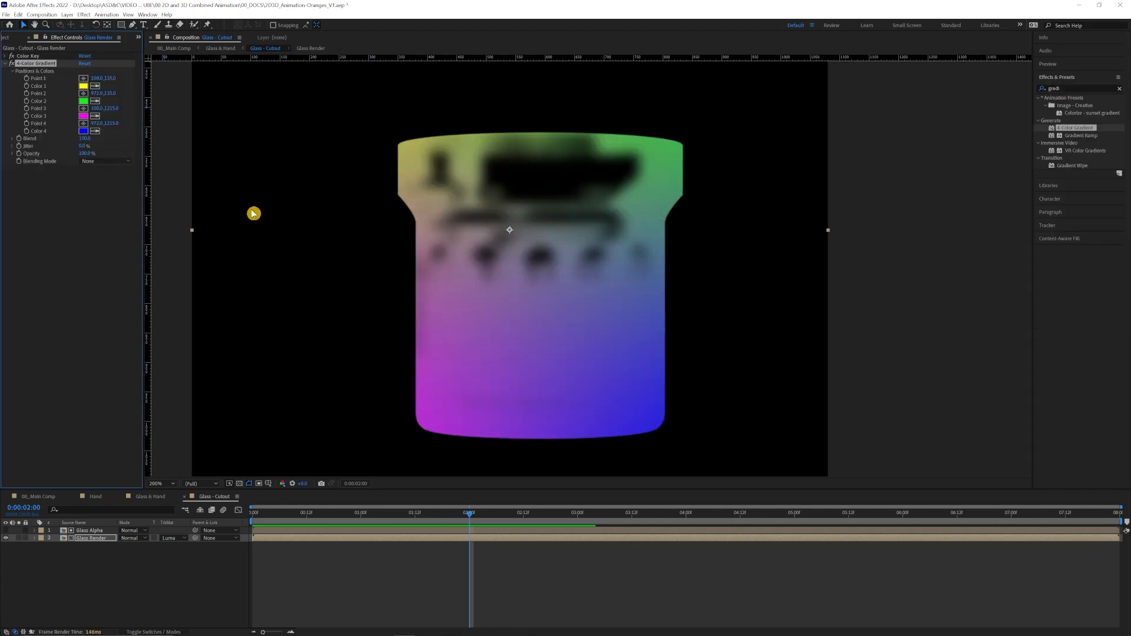
Set the gradient's Color 1 to the pale cream and Color 2 to the green from the 2D TO 3D - ORANGE library.
scroll(580, 245, "down", 1)
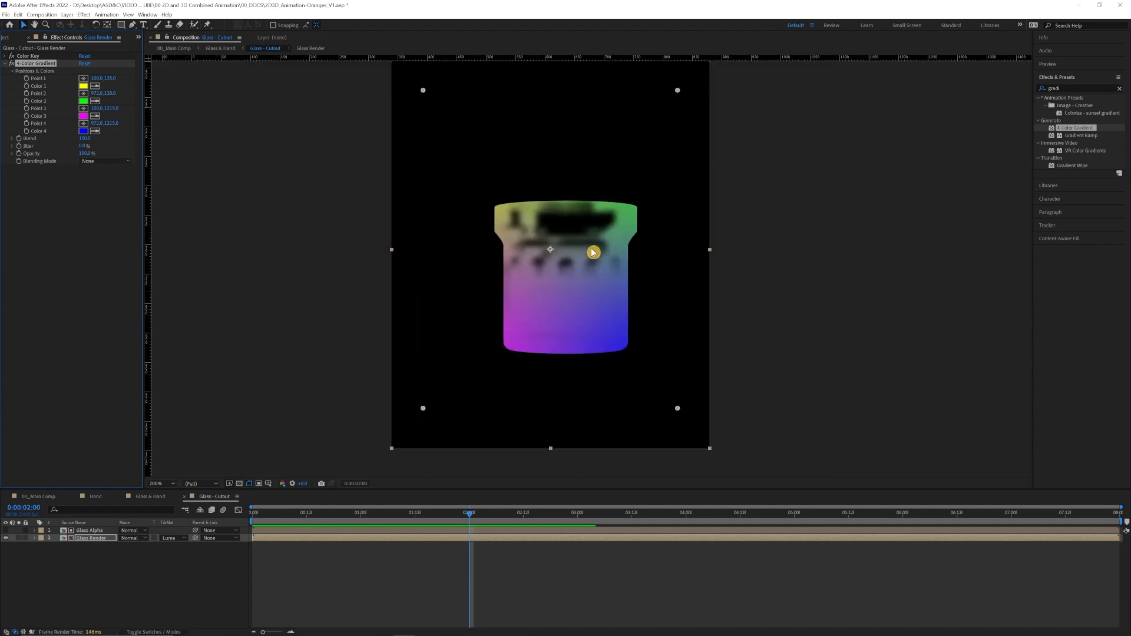
left_click(1049, 185)
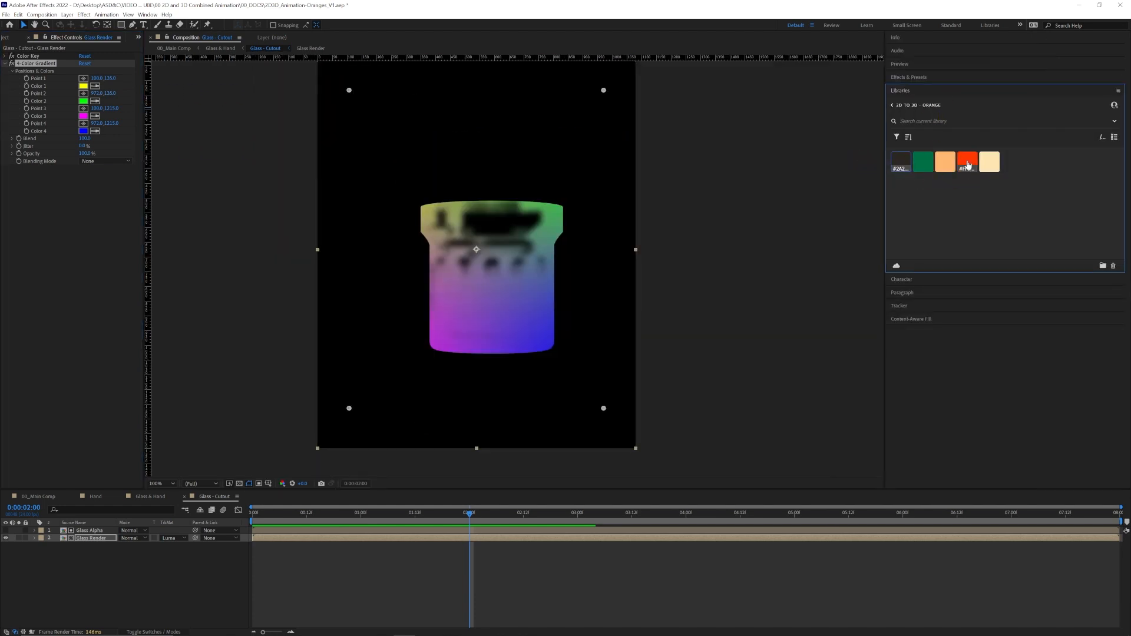
left_click(95, 86)
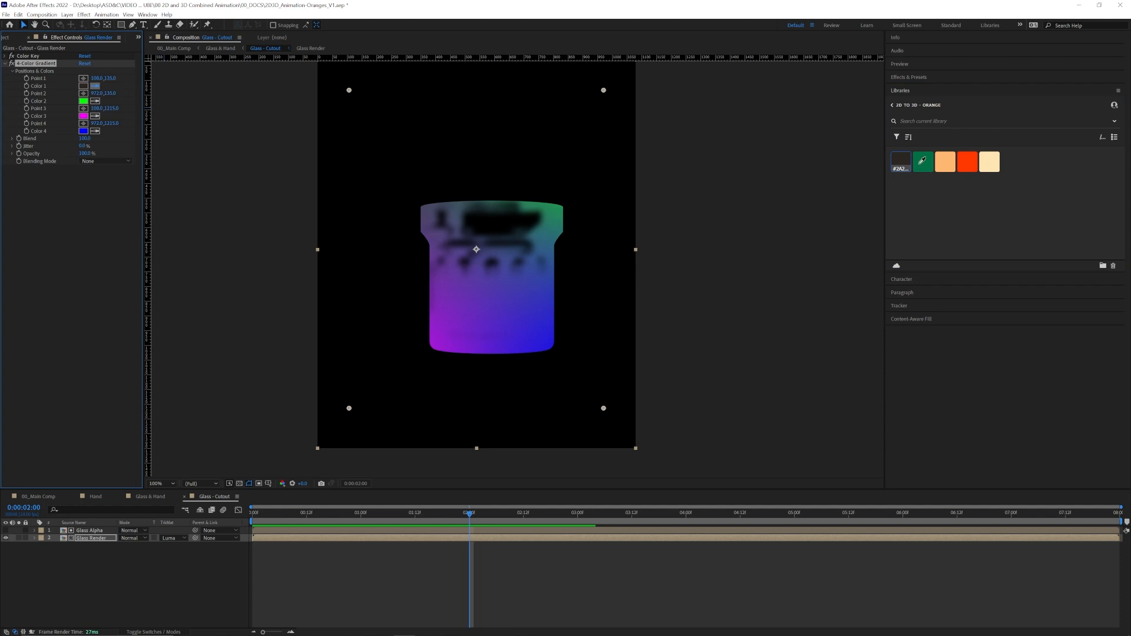
left_click(996, 157)
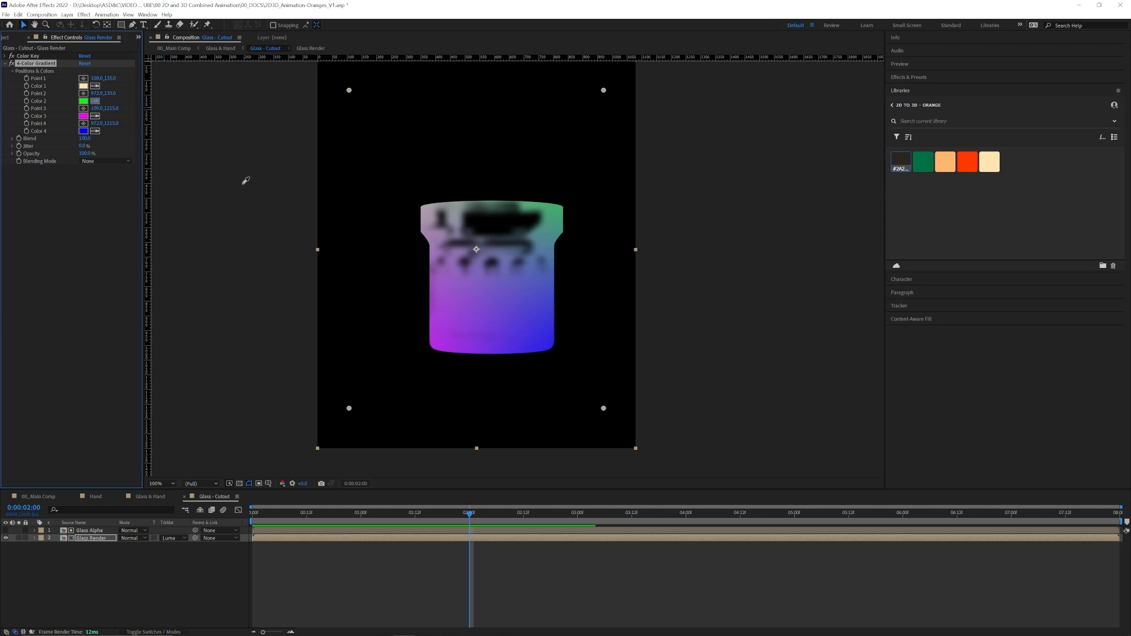
left_click(924, 167)
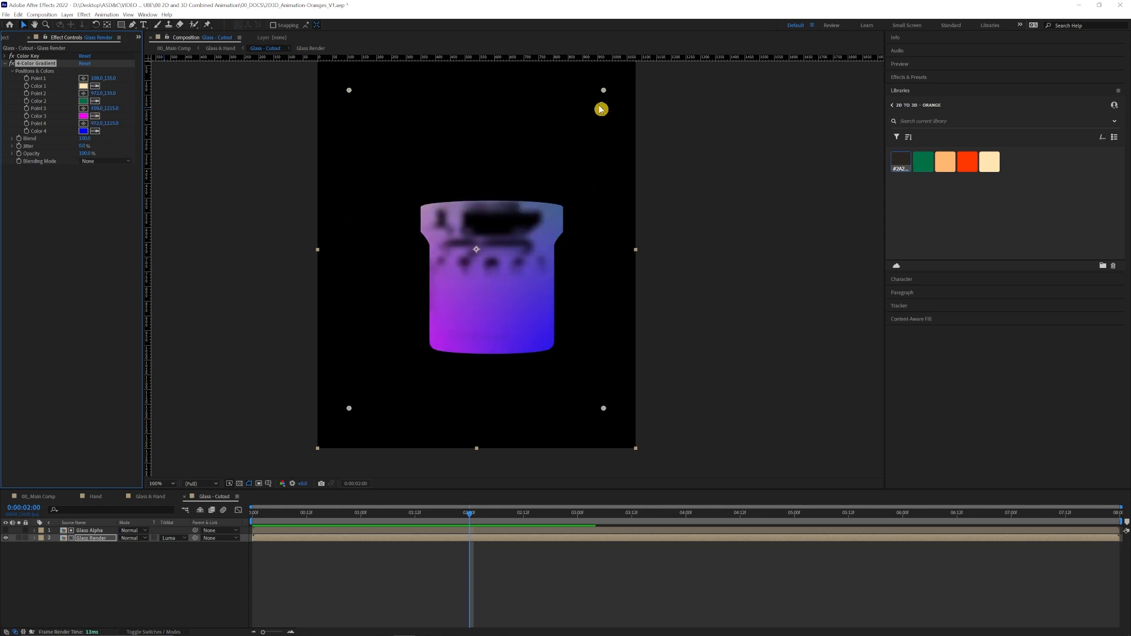
Move the four gradient points inward from the composition corners so each sits near a corner of the glass.
left_click_drag(603, 90, 532, 222)
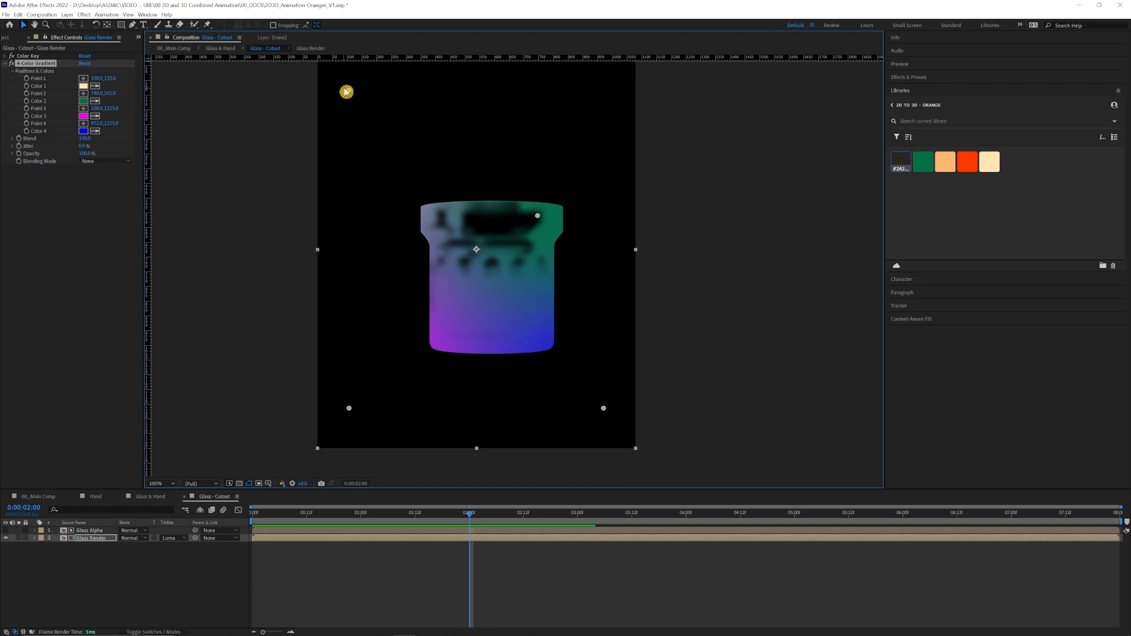
left_click_drag(349, 90, 437, 226)
left_click_drag(349, 408, 436, 344)
left_click_drag(607, 411, 541, 330)
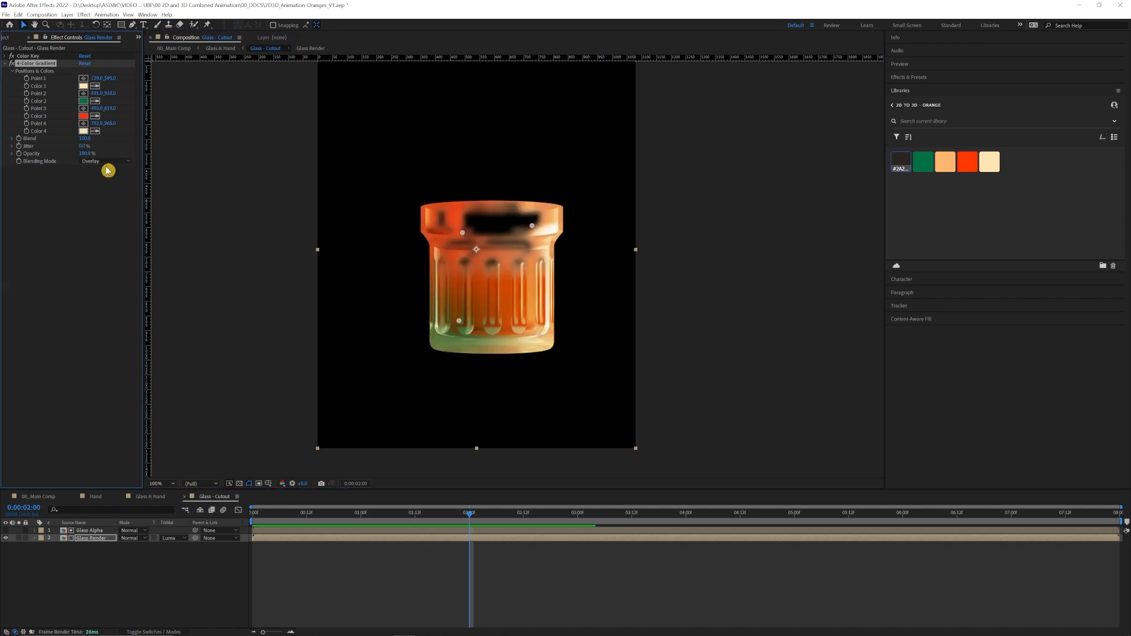
Try the Screen blending mode on the 4-Color Gradient, and set it back to Overlay.
left_click(108, 162)
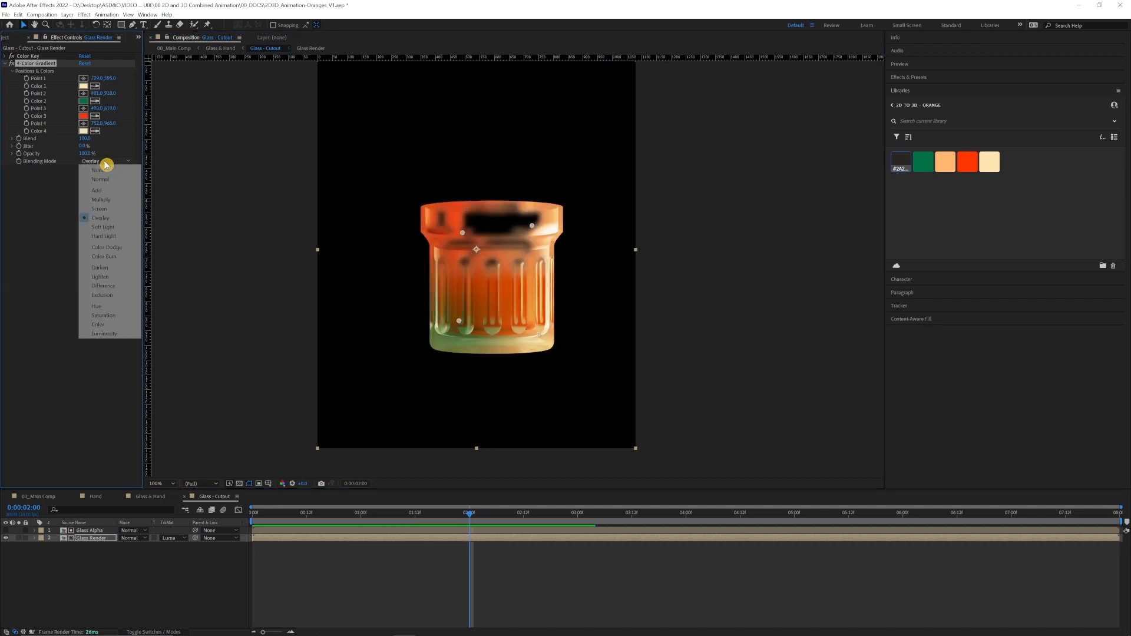
left_click(120, 209)
left_click(107, 162)
left_click(124, 233)
Move the gradient's red point farther toward the left side of the glass rim.
mouse_move(463, 233)
left_mouse_down()
mouse_move(446, 232)
mouse_move(455, 253)
mouse_move(506, 261)
mouse_move(531, 229)
mouse_move(447, 235)
left_mouse_up()
left_click_drag(449, 238, 458, 222)
scroll(457, 222, "up", 1)
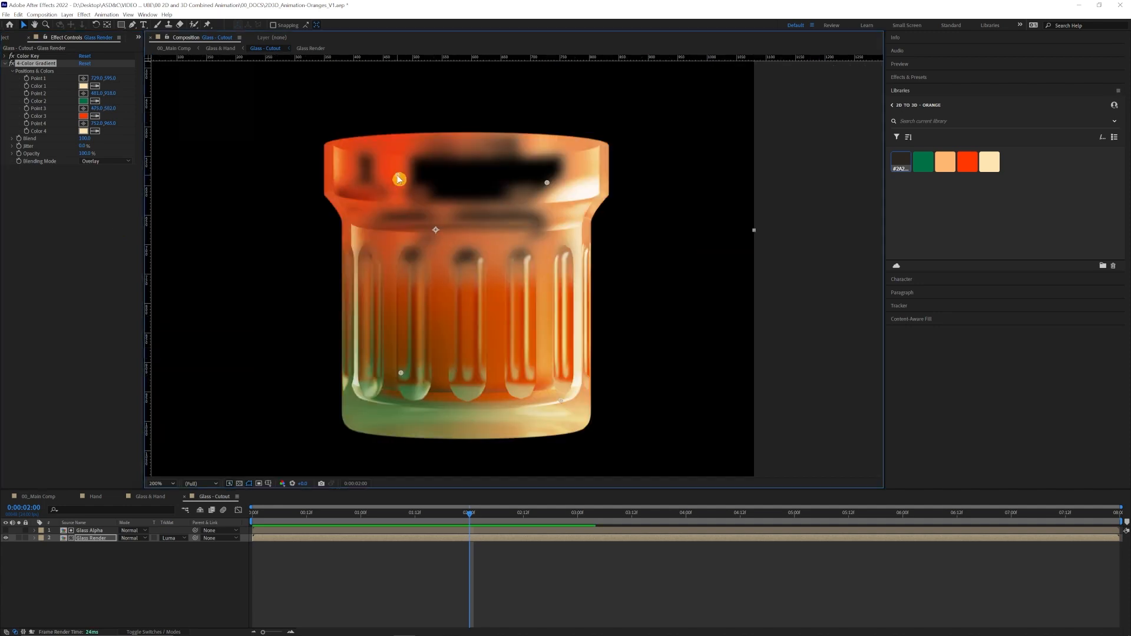
mouse_move(399, 179)
left_mouse_down()
mouse_move(386, 213)
mouse_move(362, 164)
mouse_move(525, 151)
mouse_move(377, 181)
left_mouse_up()
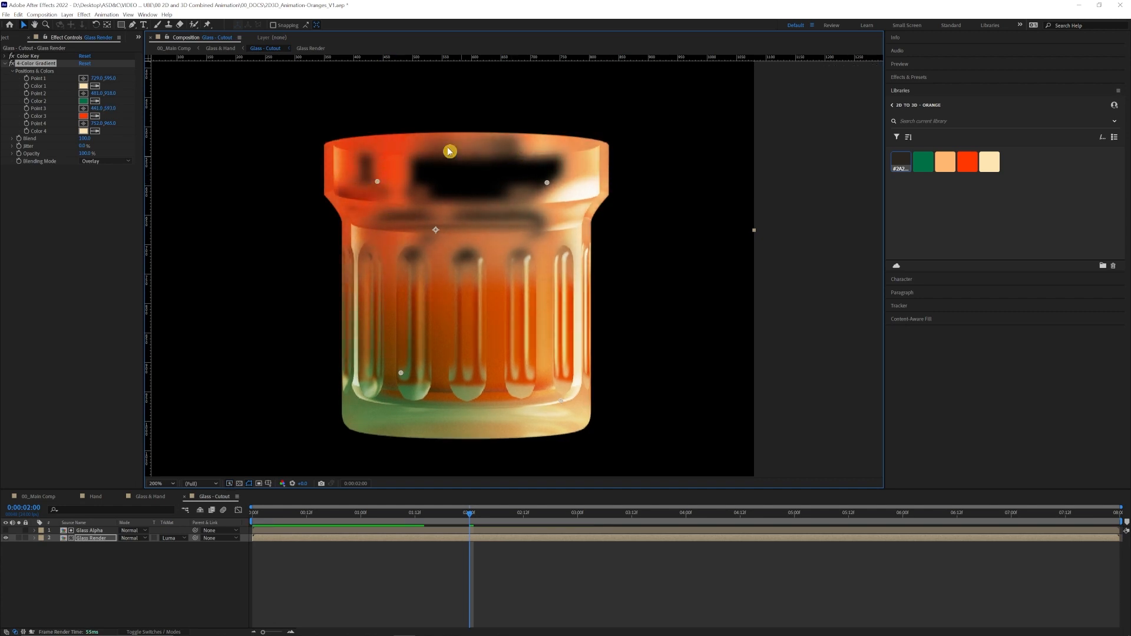
Compare the glass with Color Key off and on, and readjust the gradient points, bringing the red one down toward the glass's middle.
left_click(14, 56)
left_click(12, 56)
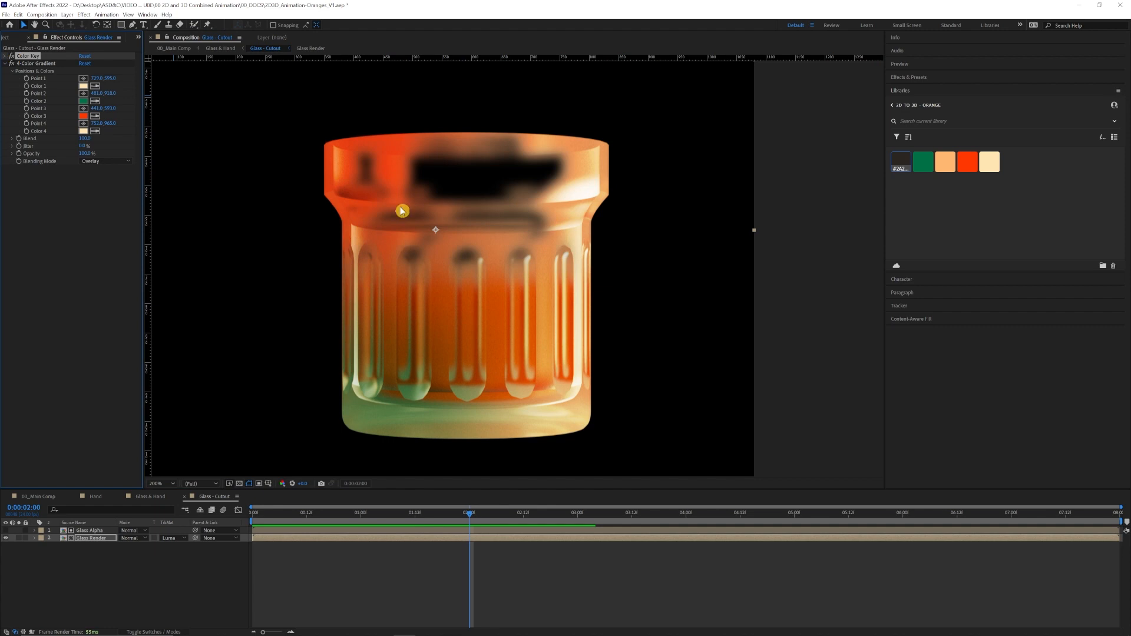
left_click_drag(430, 283, 467, 291)
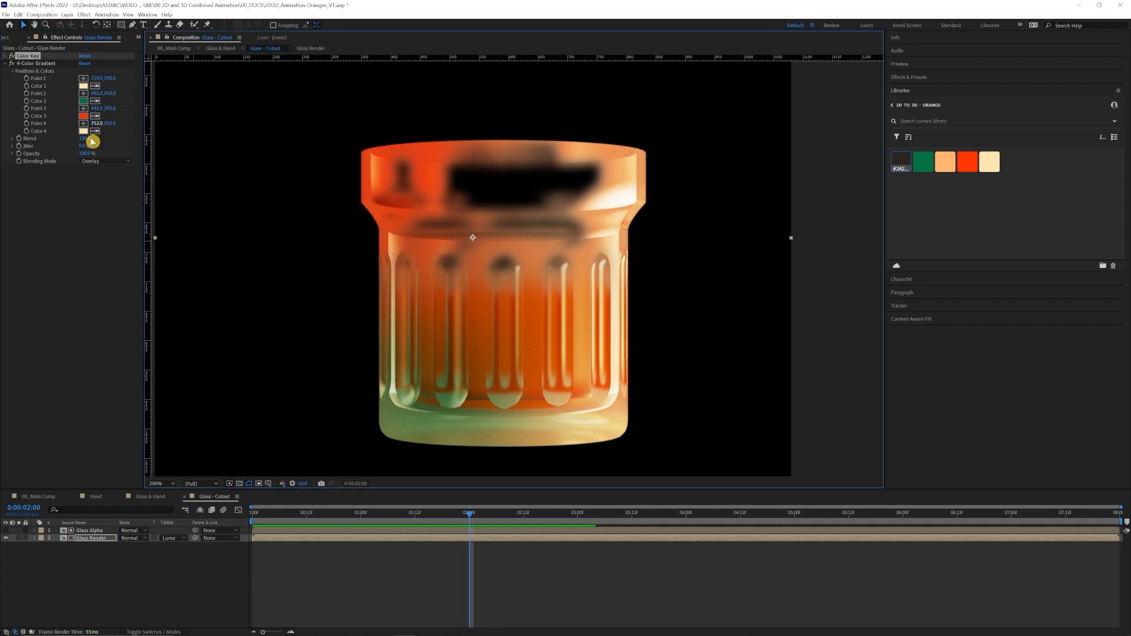
left_click(36, 63)
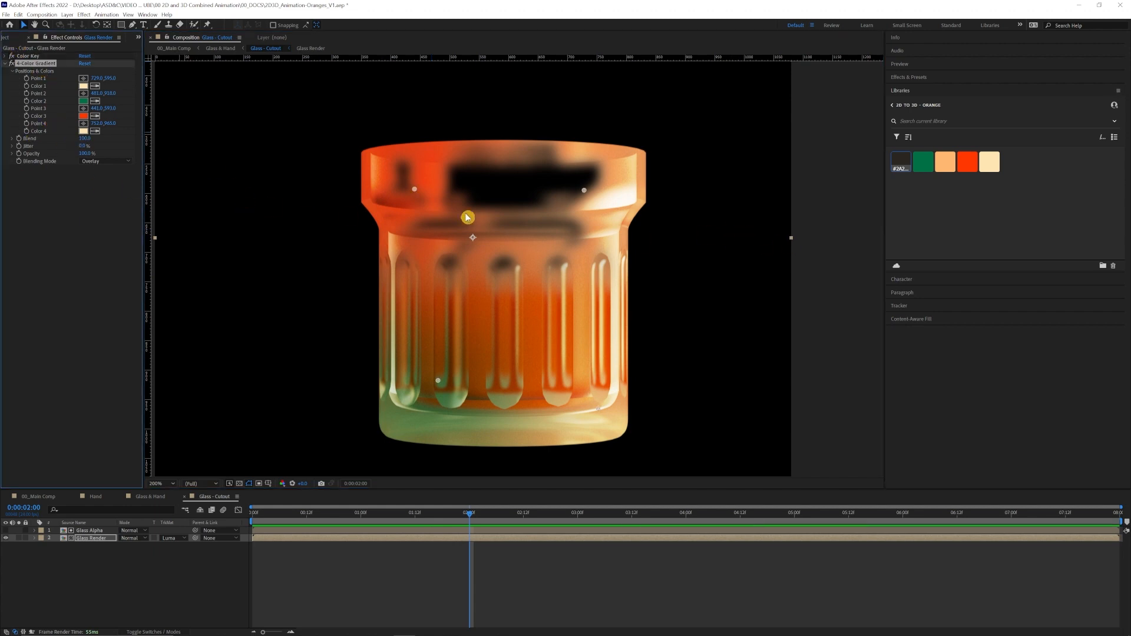
mouse_move(416, 191)
left_mouse_down()
mouse_move(454, 187)
mouse_move(483, 253)
mouse_move(392, 242)
mouse_move(423, 196)
left_mouse_up()
mouse_move(438, 380)
left_mouse_down()
mouse_move(497, 349)
mouse_move(424, 371)
left_mouse_up()
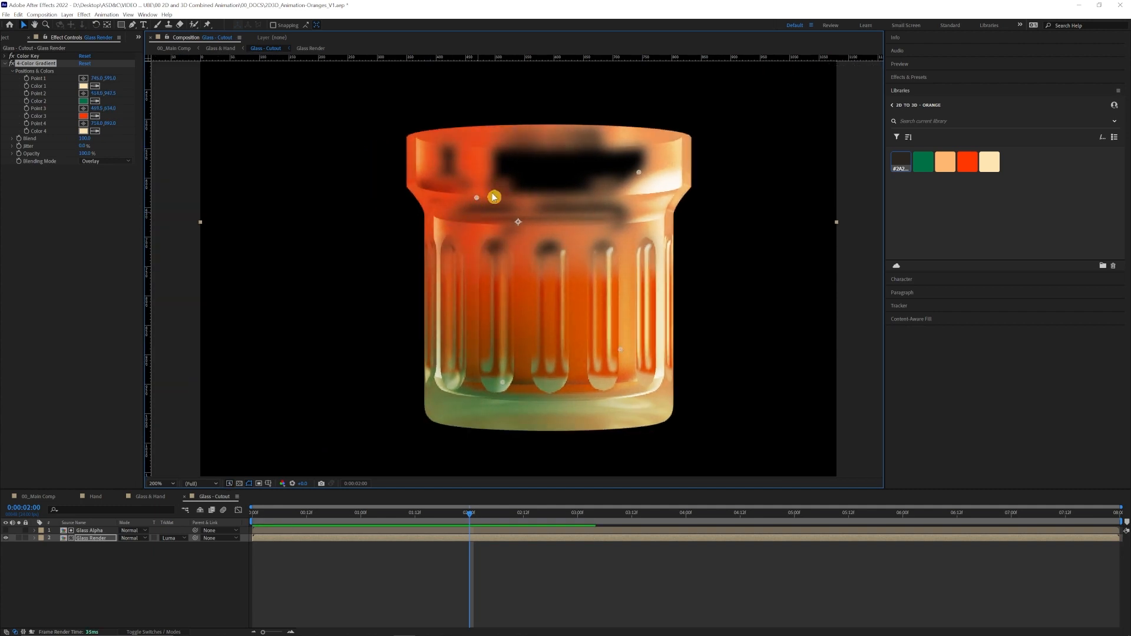
Add the expression wiggle(1,100) to Point 1 of the Glass Render layer's 4-Color Gradient.
left_click(44, 83)
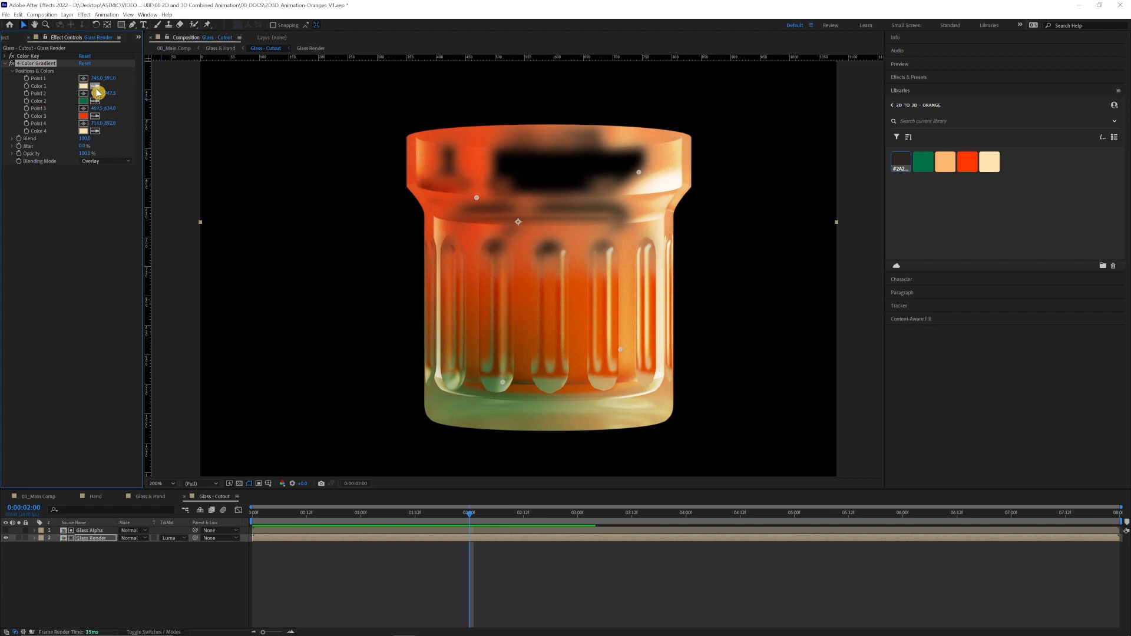
left_click(41, 85)
left_click(35, 538)
left_click(43, 548)
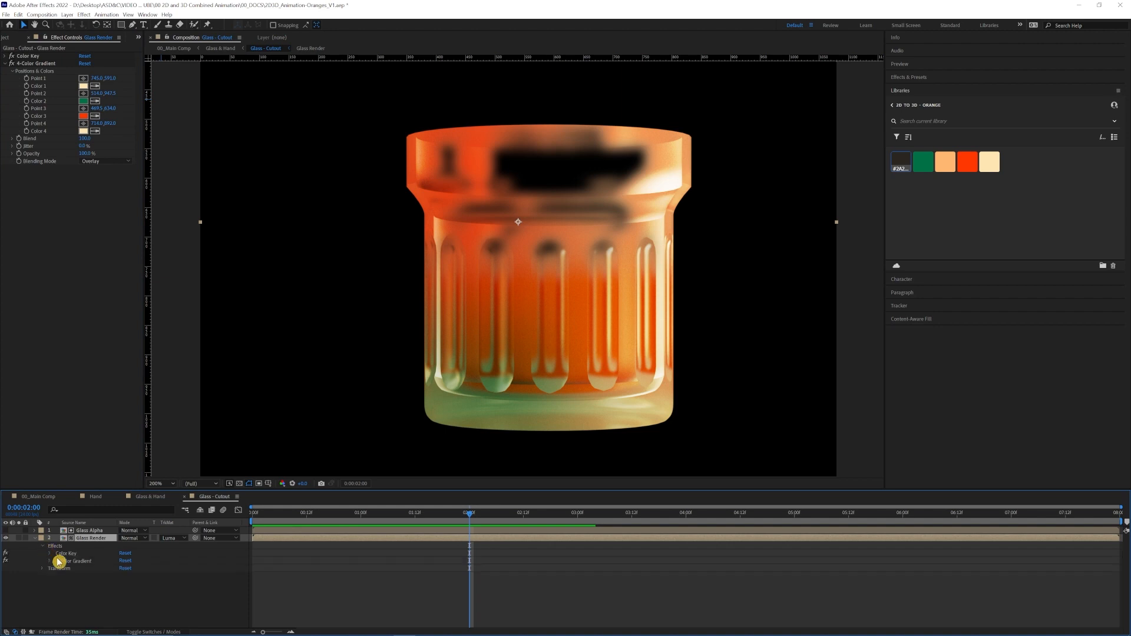
left_click(49, 561)
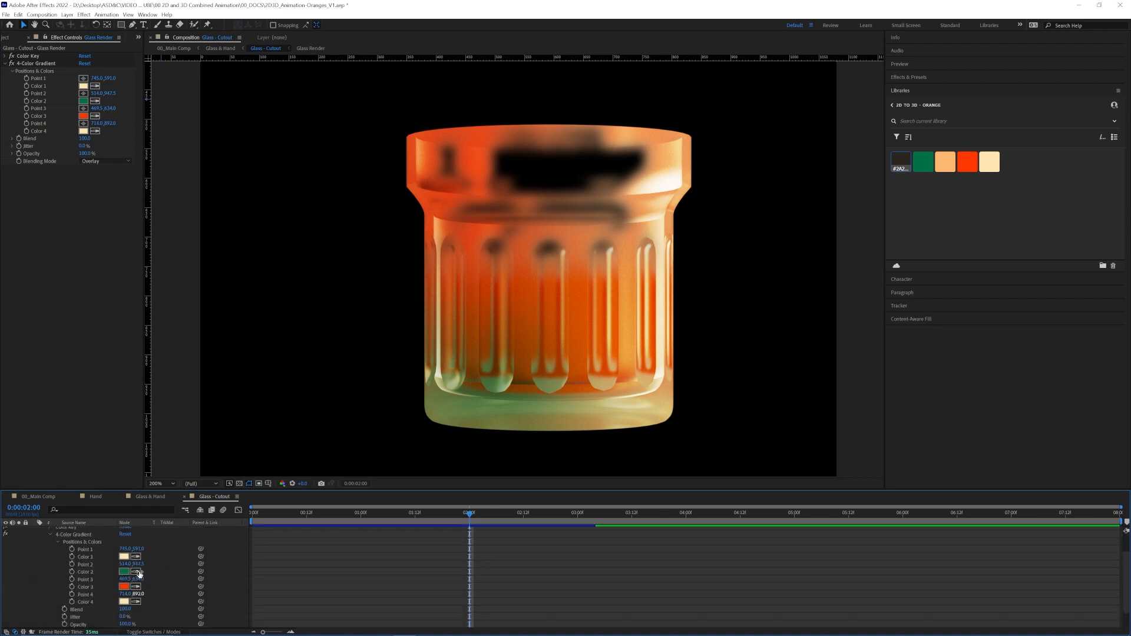
left_click(58, 567)
left_click(86, 573)
left_click(72, 572, "alt")
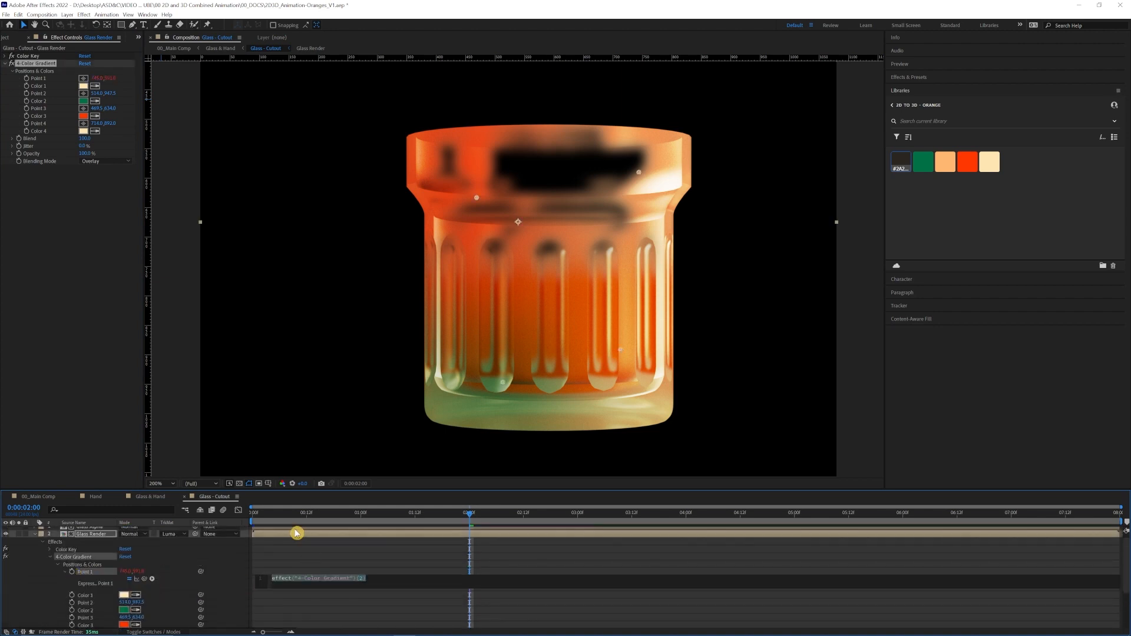
type("wiggle")
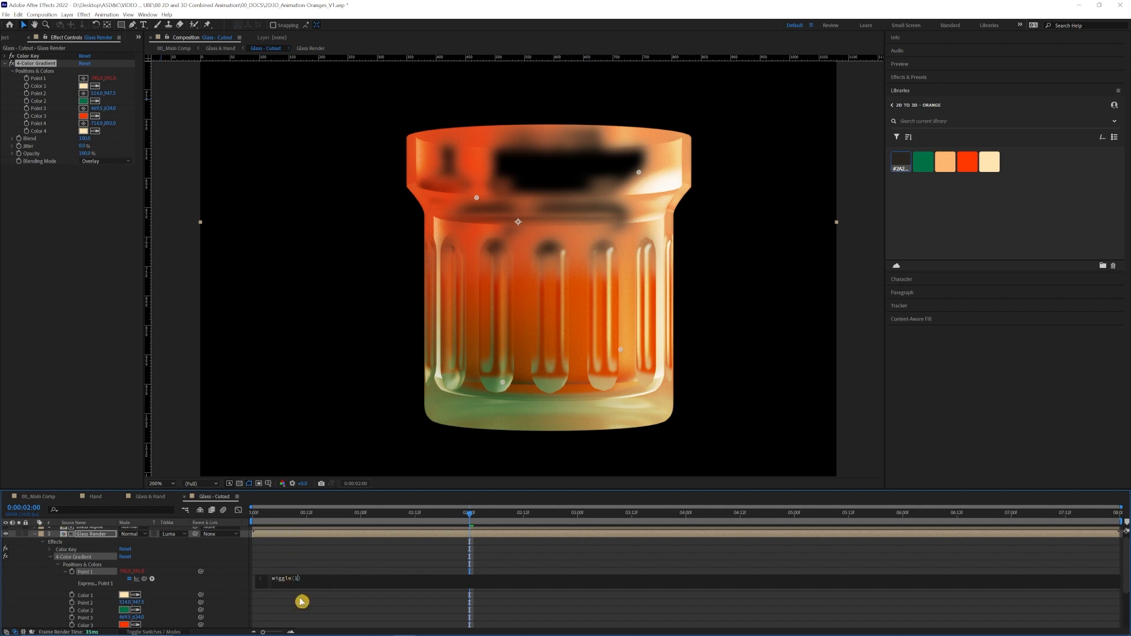
type("(1,100")
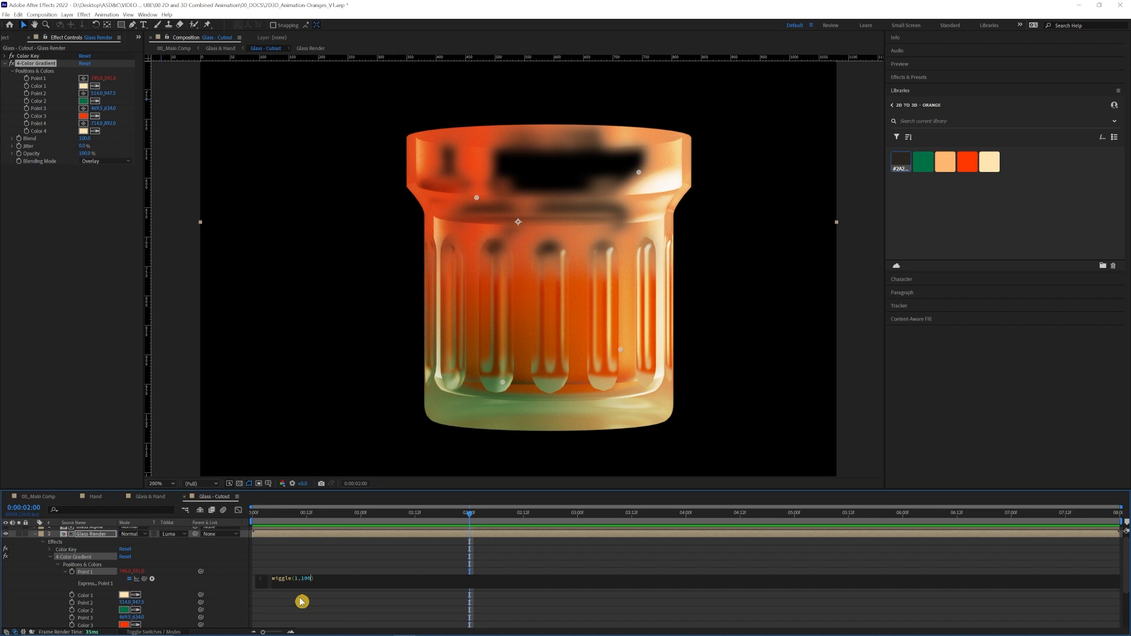
Check Point 1's wiggle along the timeline, copy its expression and enable an expression on the gradient's Point 2.
left_click_drag(274, 516, 624, 525)
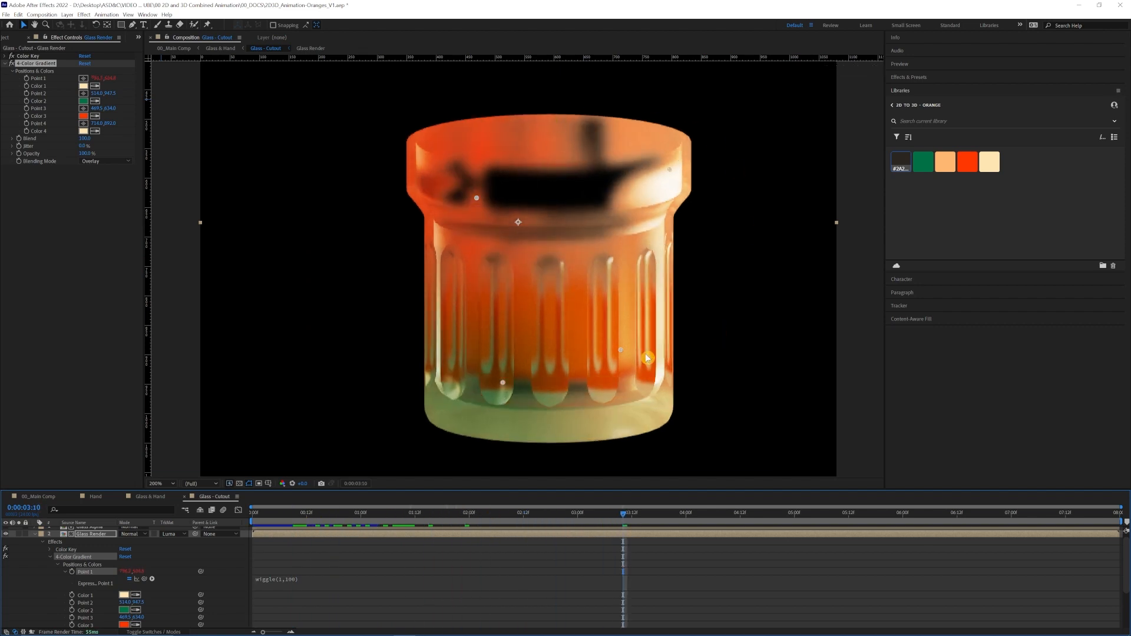
left_click_drag(482, 518, 429, 535)
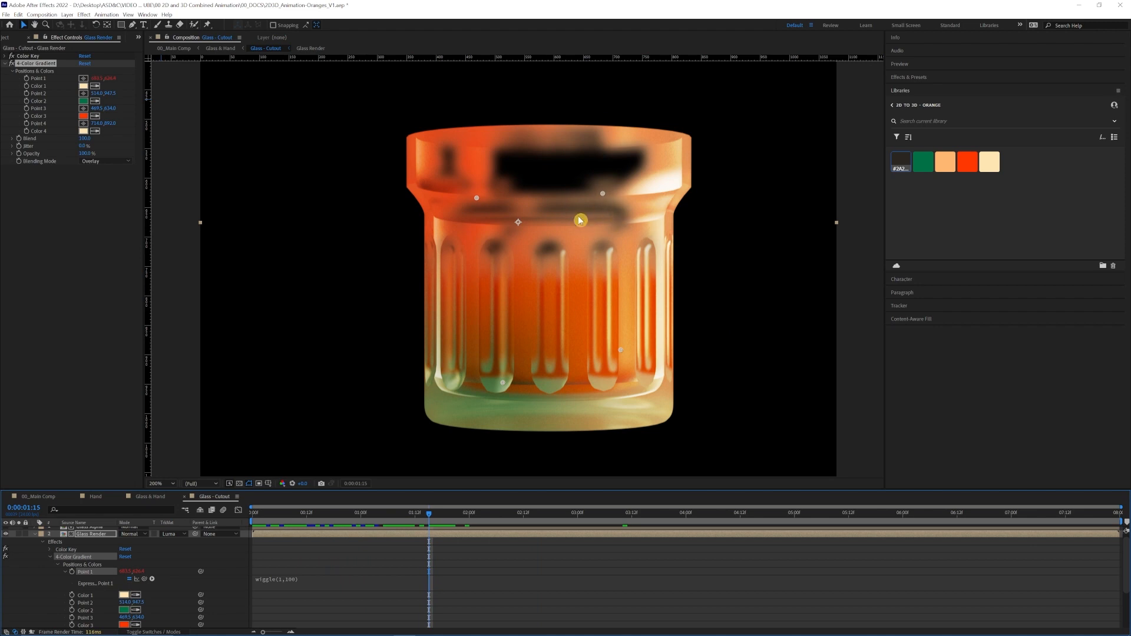
left_click(277, 580)
left_click(67, 572)
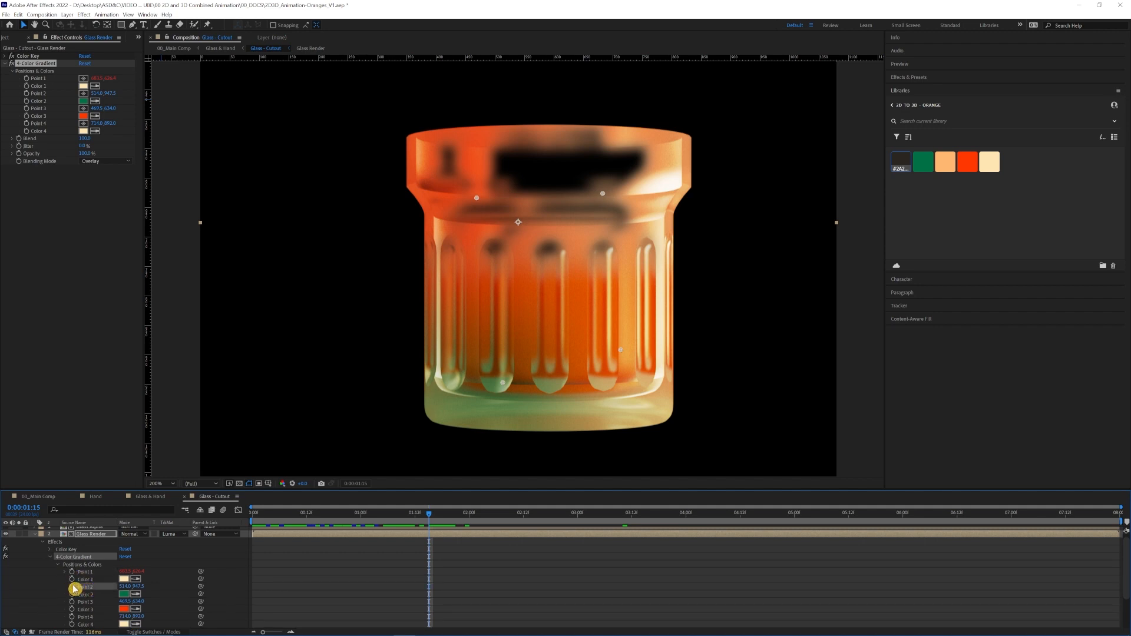
left_click(73, 588, "alt")
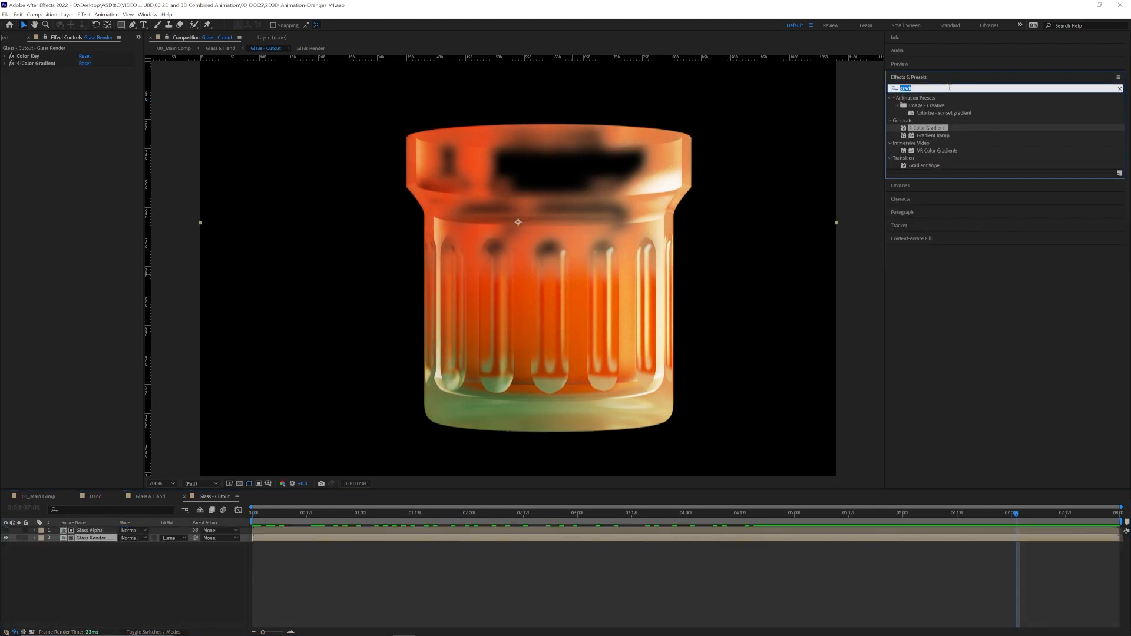
Apply the Curves effect to the Glass Render layer and lift the middle of the RGB curve slightly.
type("curves")
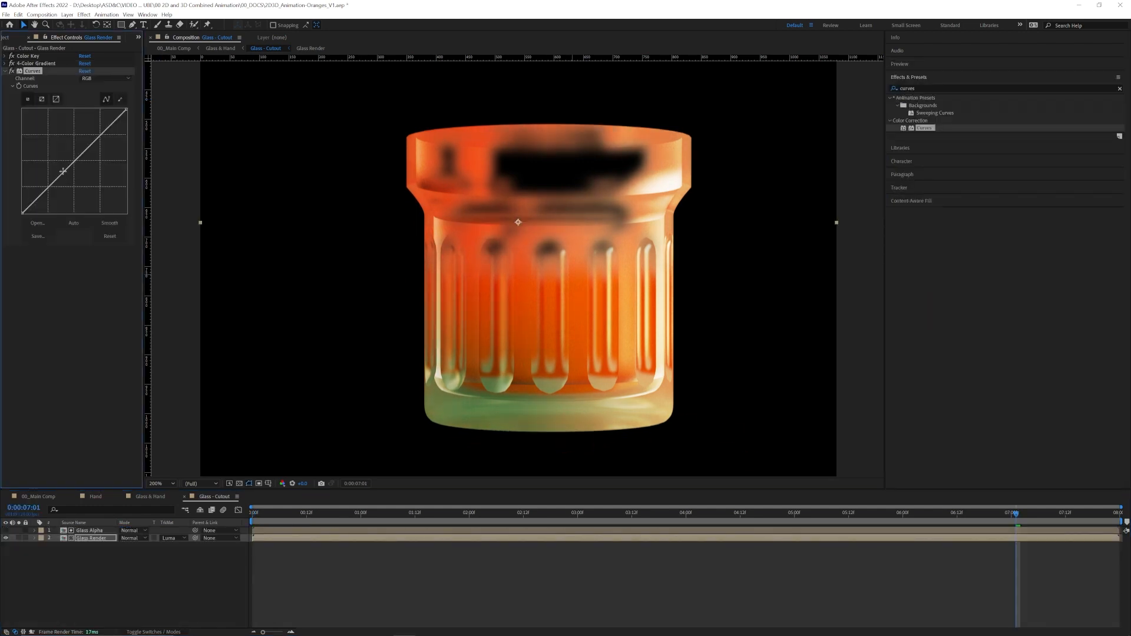
mouse_move(64, 171)
left_mouse_down()
mouse_move(86, 153)
mouse_move(64, 169)
left_mouse_up()
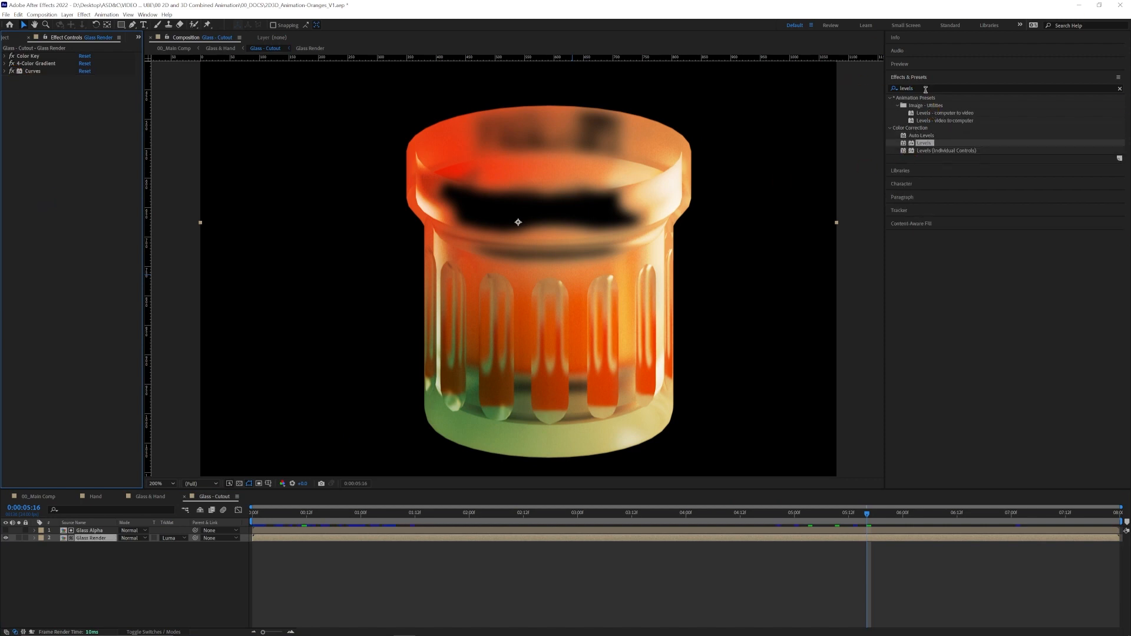
Apply Turbulent Displace to the Glass Render layer, raise its Amount slightly and set its Size to 2.
left_click(926, 90)
type("turbul")
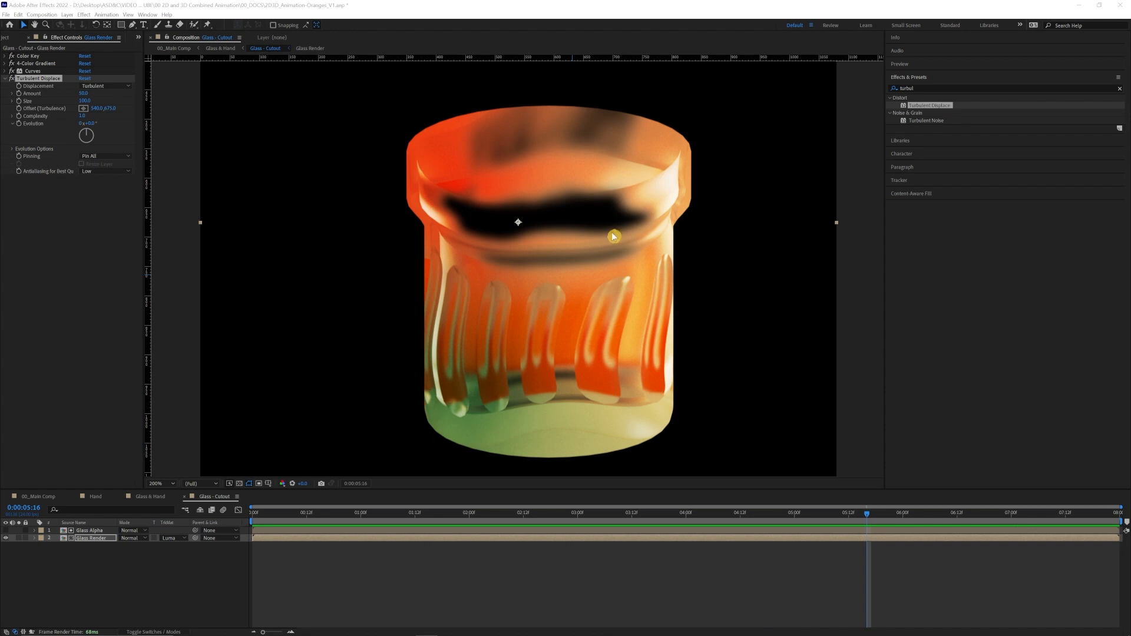
scroll(629, 230, "down", 1)
scroll(627, 234, "up", 1)
left_click_drag(83, 93, 93, 102)
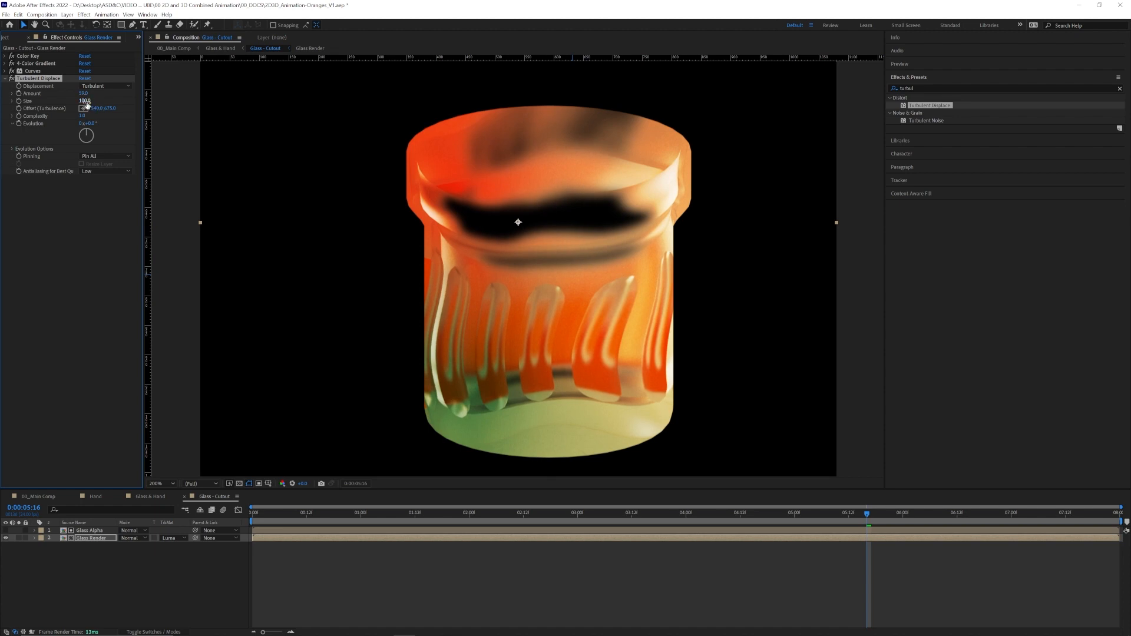
left_click_drag(86, 101, 4, 120)
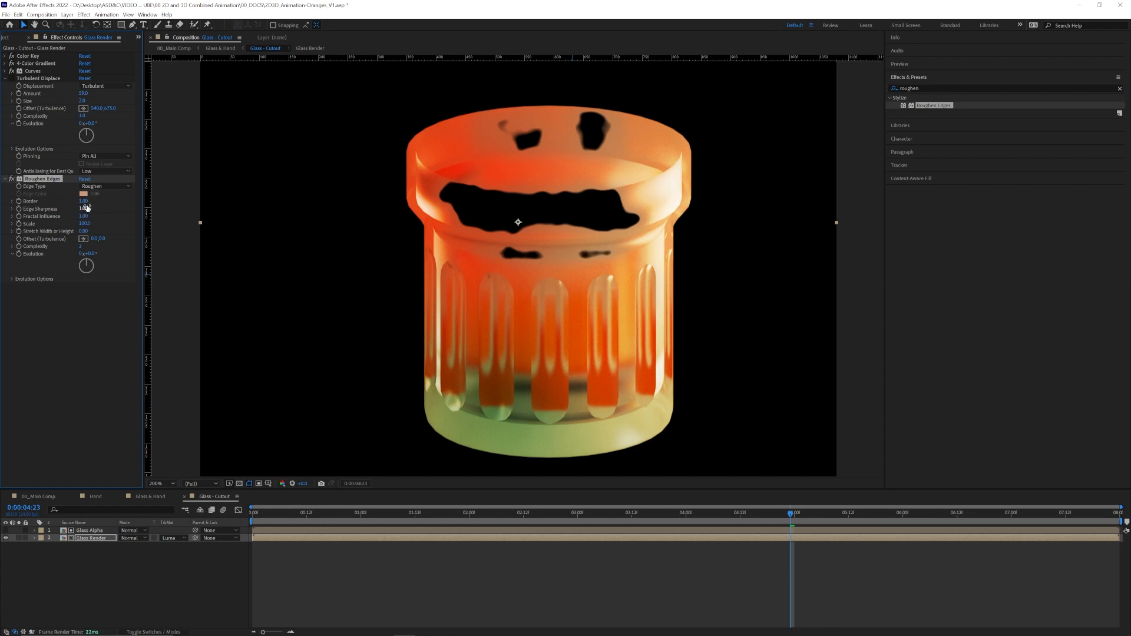
Try a smaller Scale on Roughen Edges, remove that effect and adjust the Turbulent Displace Complexity.
left_click_drag(84, 223, 31, 223)
key("Delete")
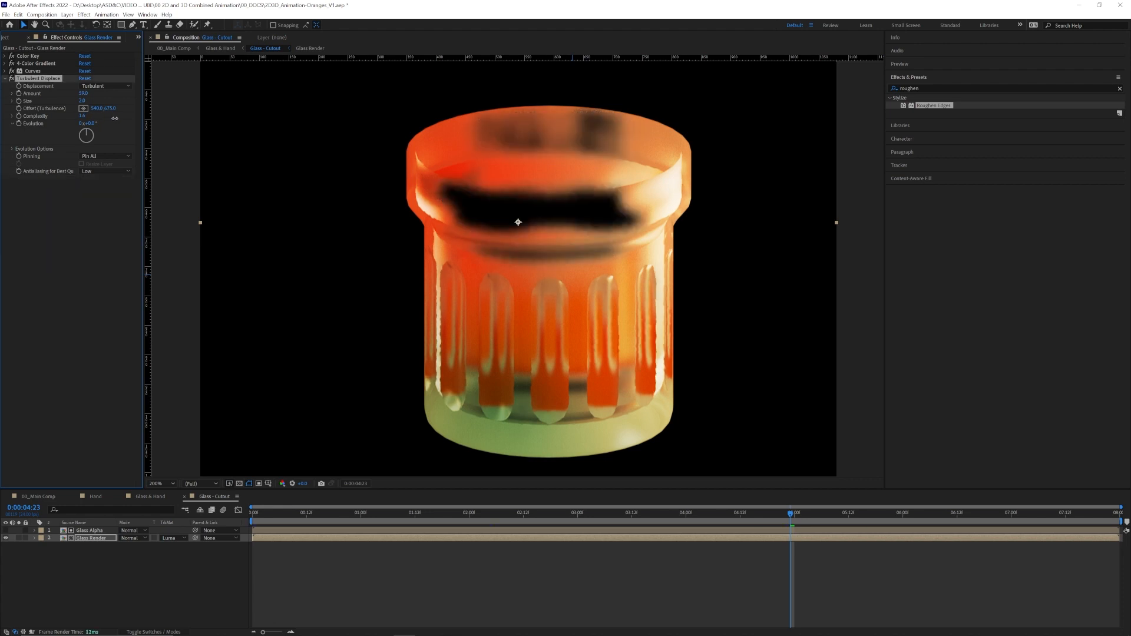
left_click_drag(103, 114, 100, 113)
Apply Glow to the Glass Render layer using A & B Colors, adjust its threshold and sample the library's pale cream as Color A.
left_click(924, 88)
type("glow")
double_click(922, 143)
mouse_move(87, 101)
left_mouse_down()
mouse_move(126, 111)
mouse_move(76, 121)
left_mouse_up()
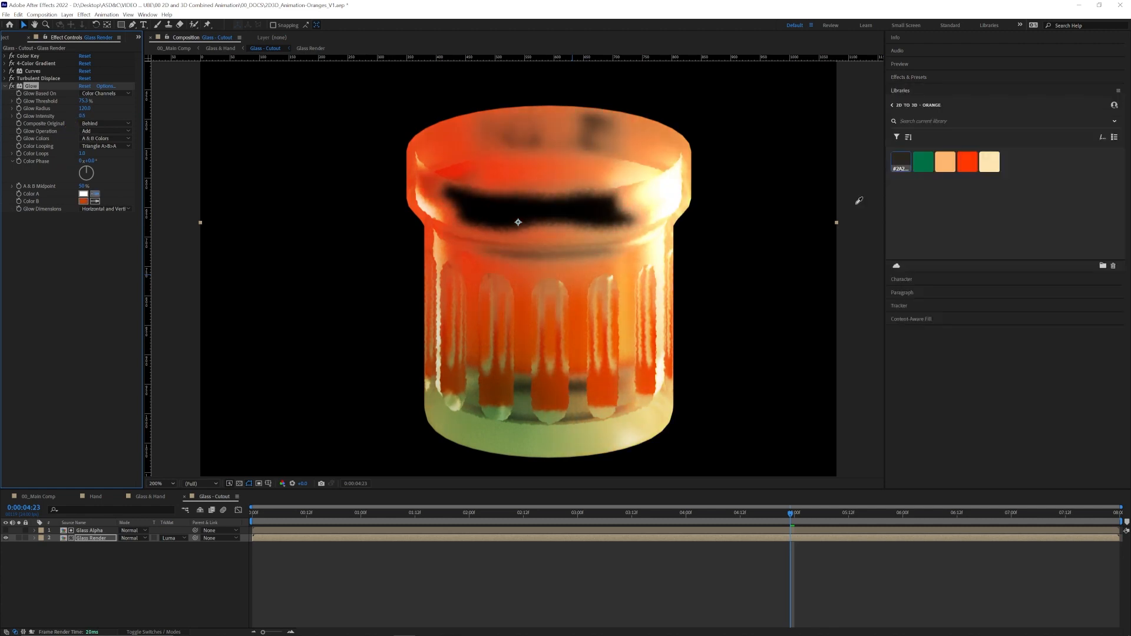
left_click(991, 160)
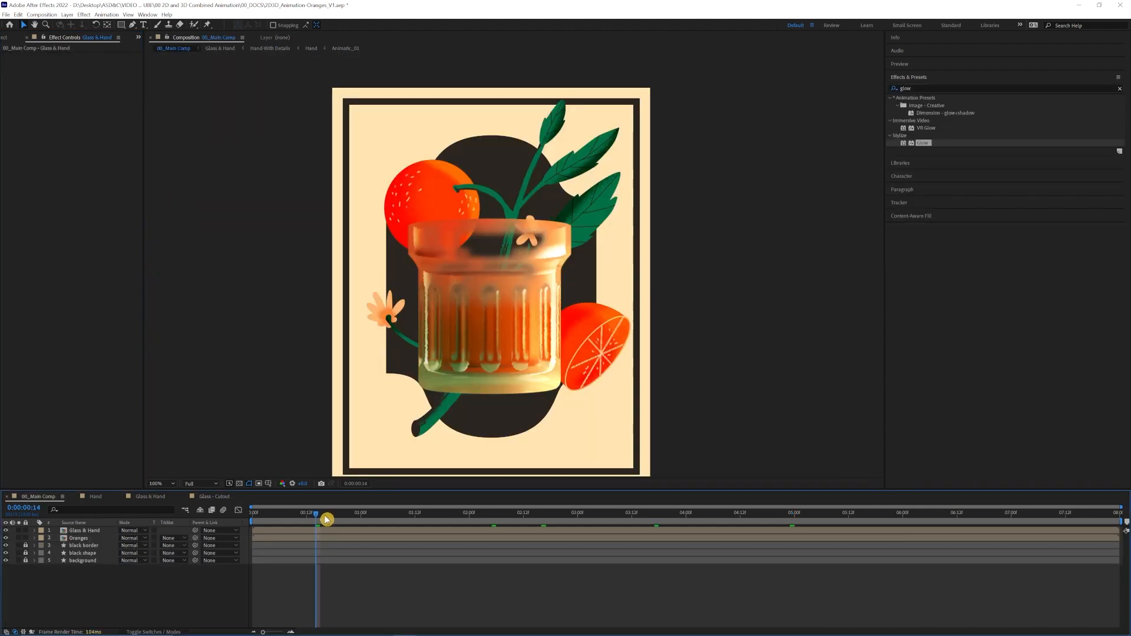
Check the recolored glass at several times in 00_Main Comp and in the Glass - Cutout composition.
mouse_move(323, 516)
left_mouse_down()
mouse_move(288, 516)
mouse_move(330, 516)
left_mouse_up()
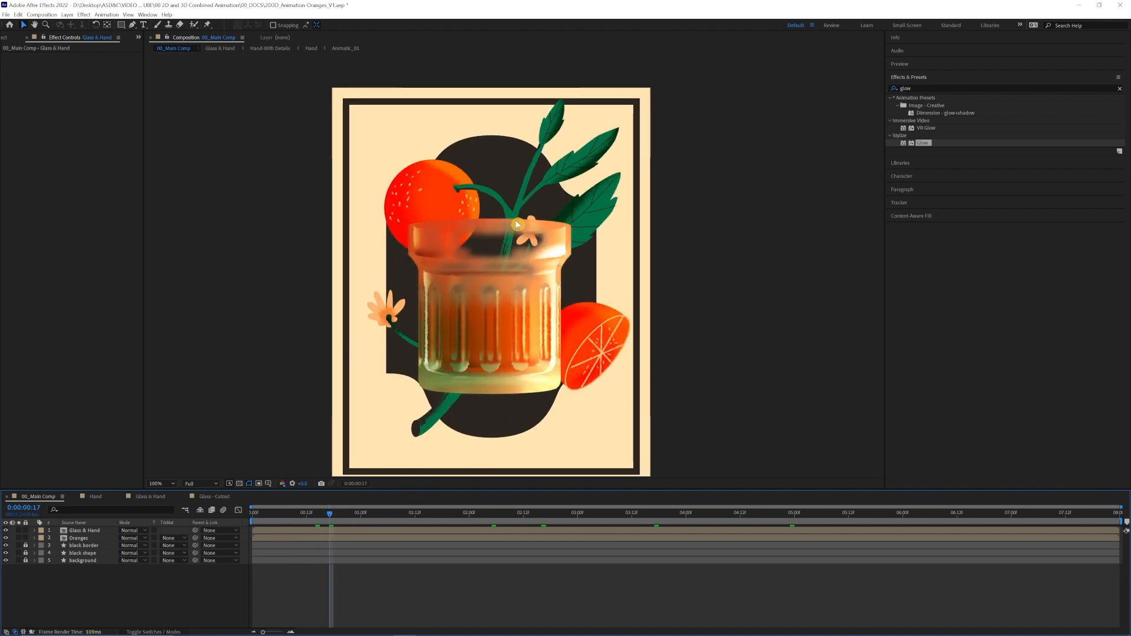
scroll(513, 265, "up", 1)
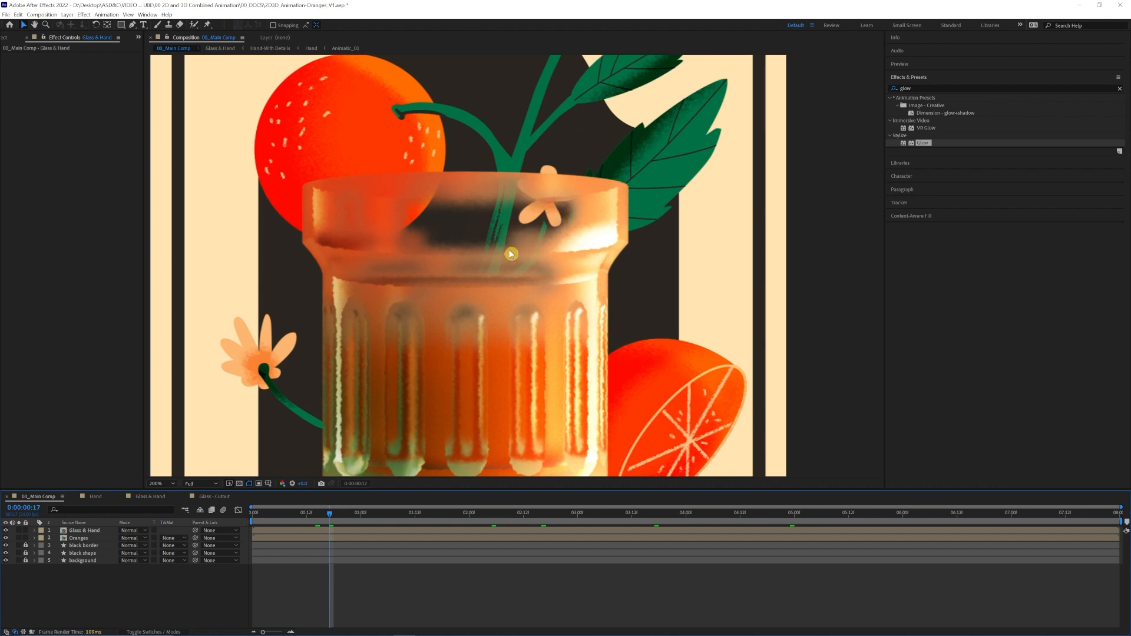
scroll(460, 365, "down", 1)
left_click_drag(351, 518, 601, 517)
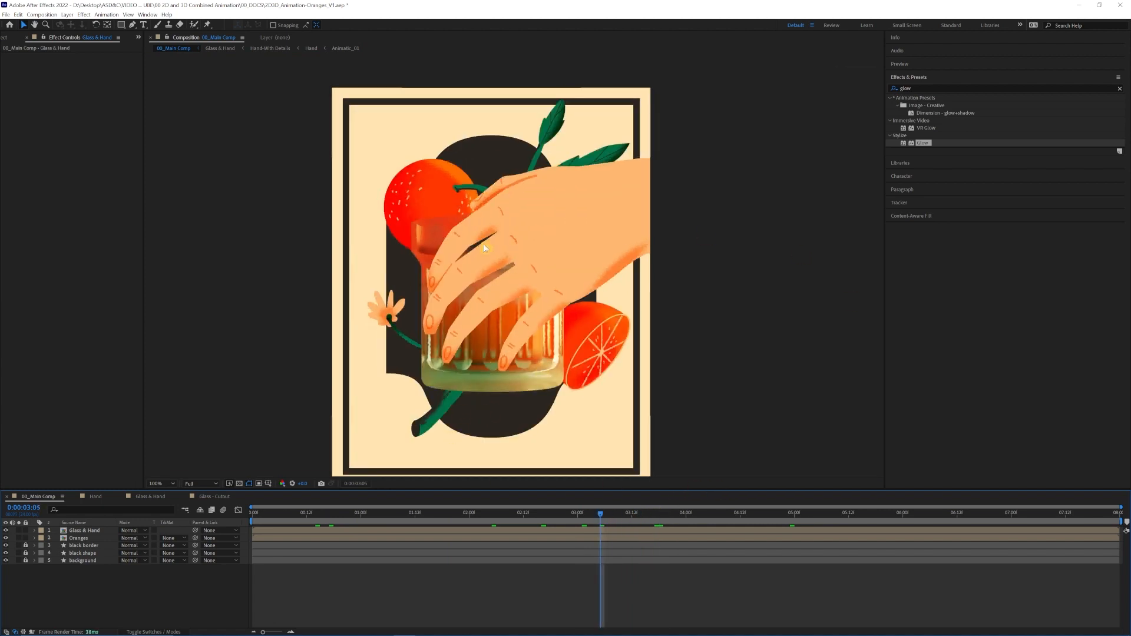
left_click(224, 500)
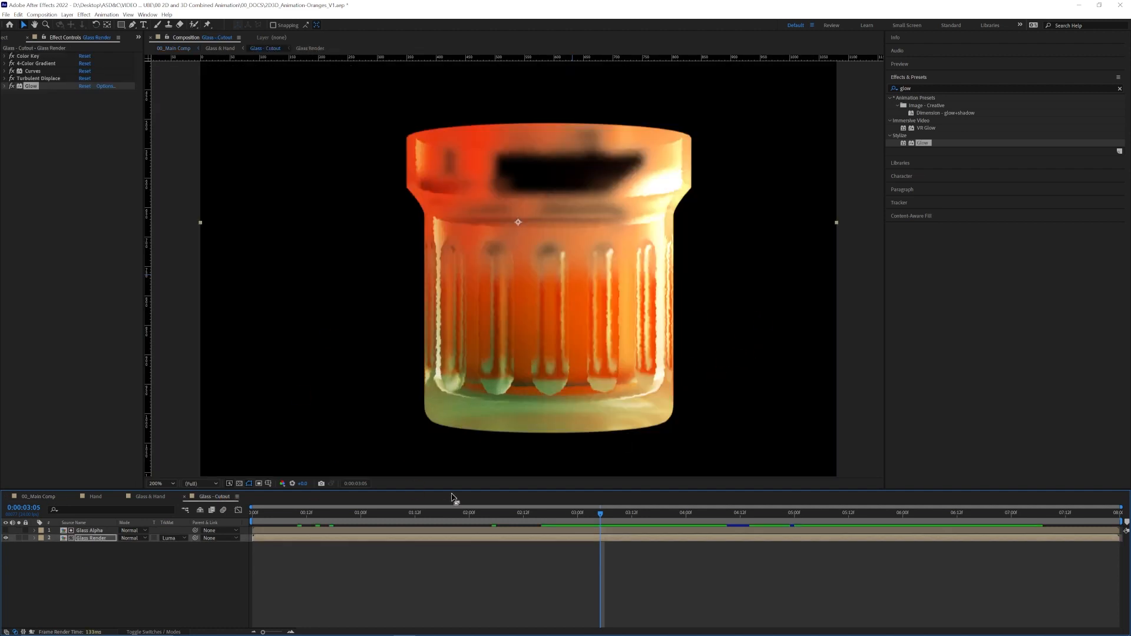
left_click_drag(436, 517, 384, 517)
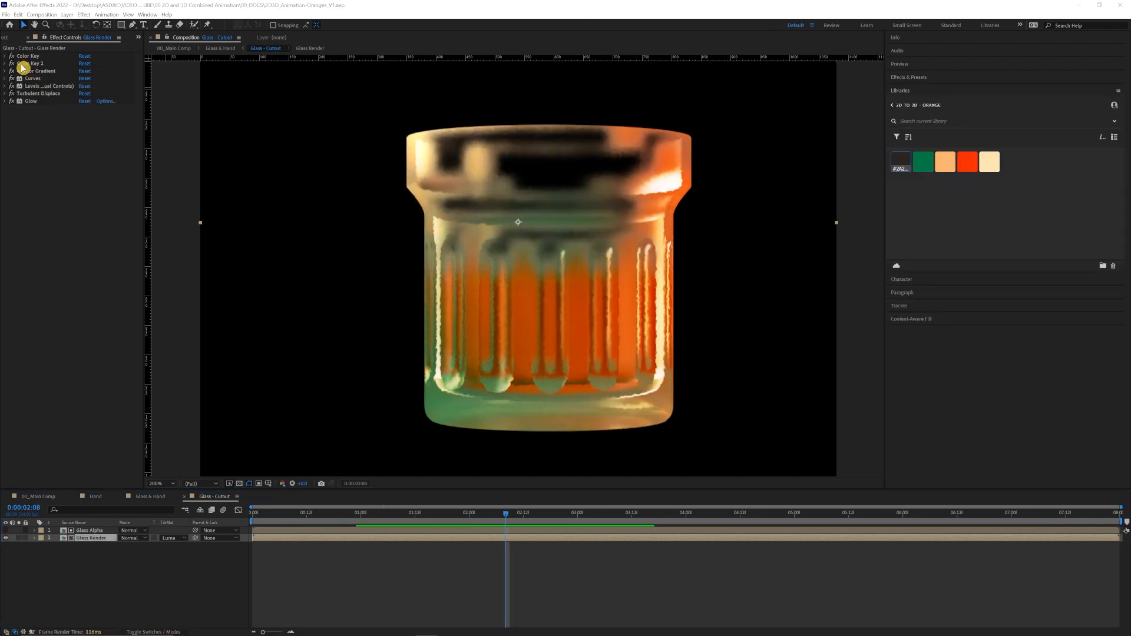
Compare the glass with the Color Key 2 effect disabled and enabled.
left_click(12, 63)
left_click(12, 63)
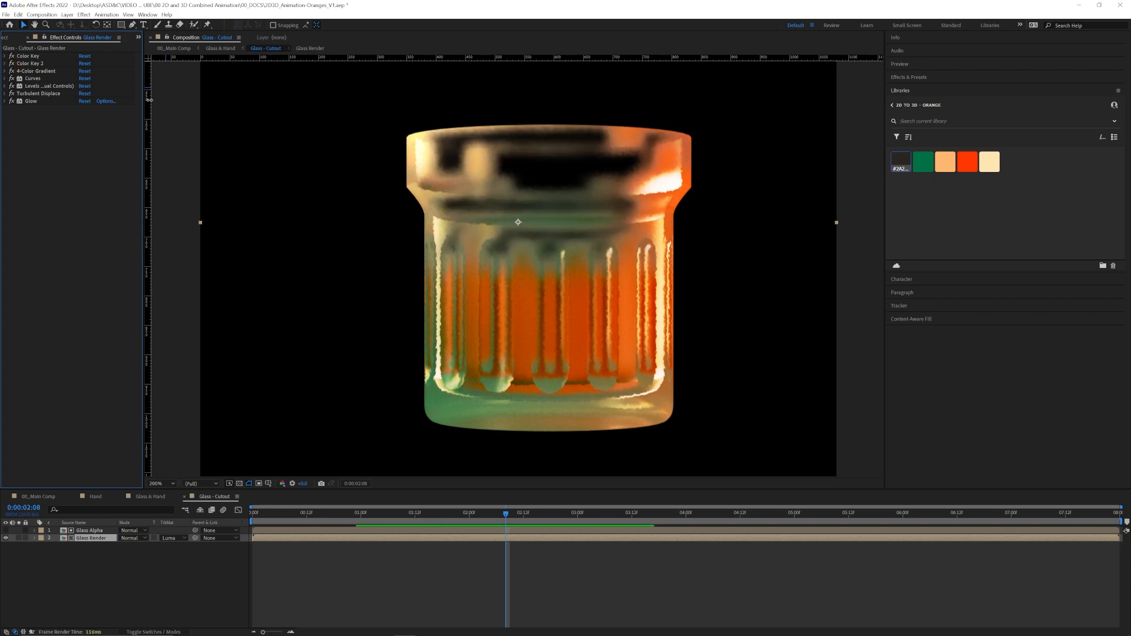
left_click(19, 94)
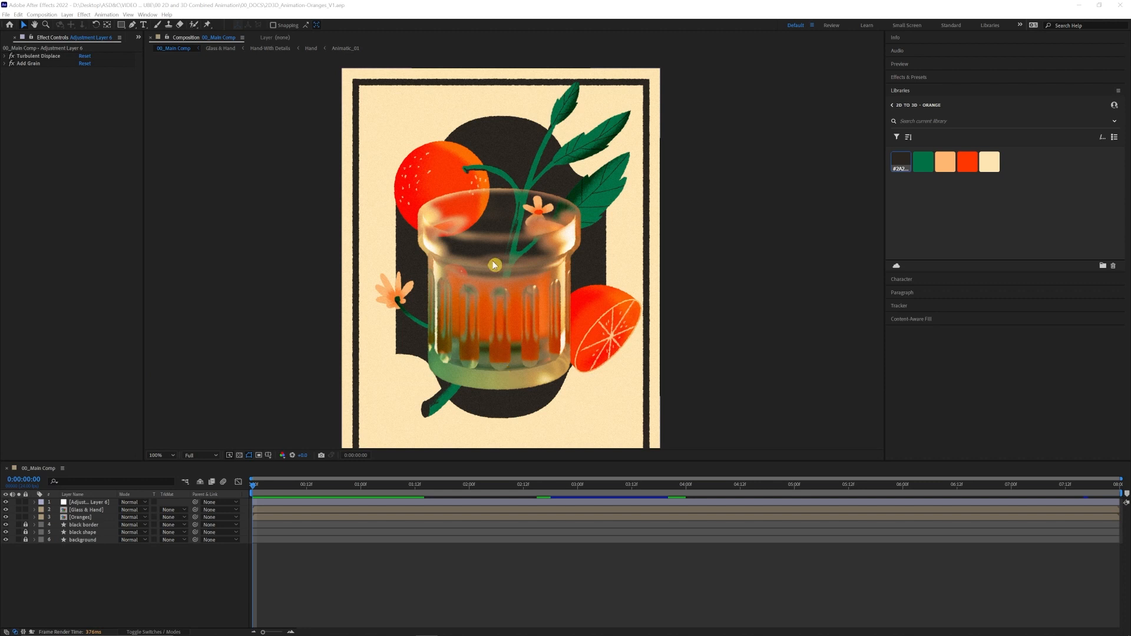
Preview the opening of 00_Main Comp with the displacement and grain adjustment layer, and return to the first frame.
left_click_drag(271, 483, 402, 486)
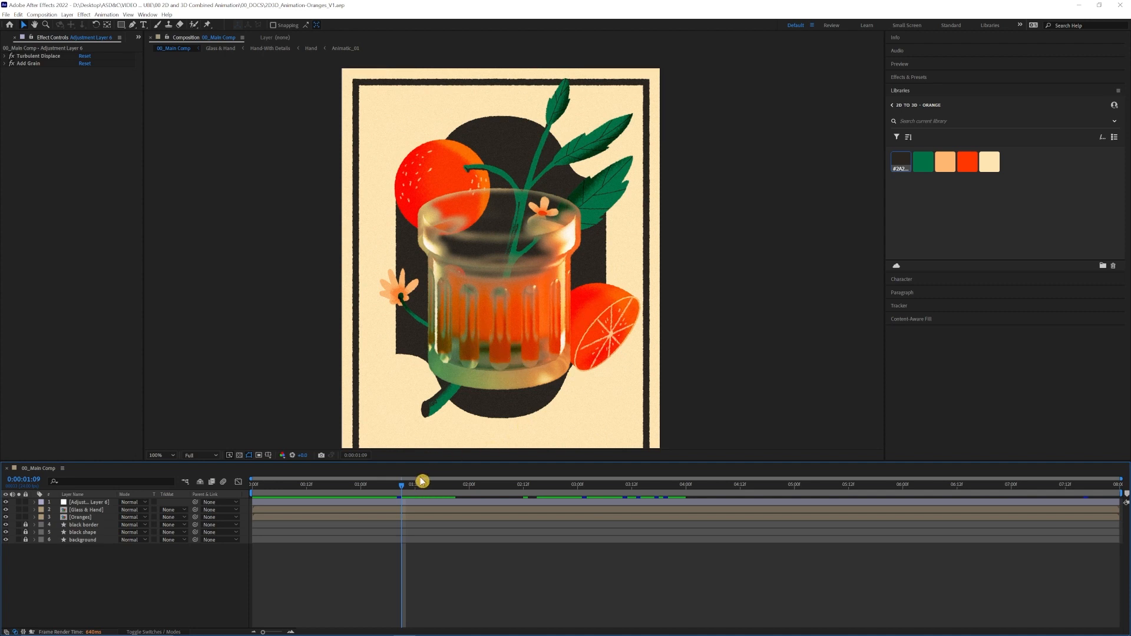
left_click_drag(341, 489, 229, 493)
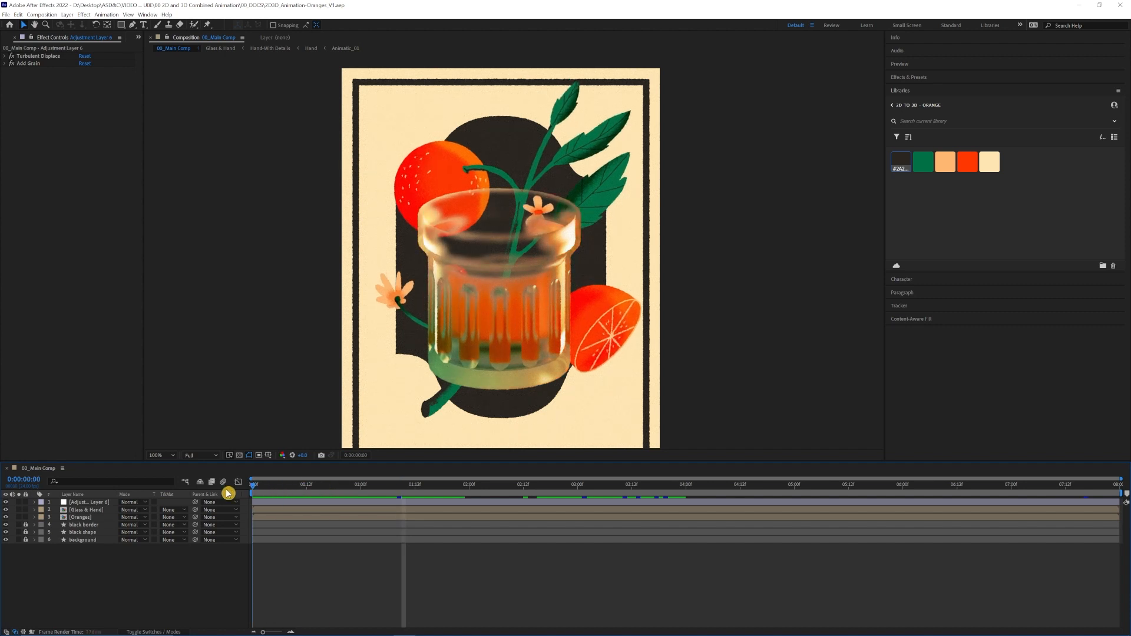
Draw the red liquid body inside the glass with the Pen tool as a Screen-mode shape layer named Base Liquid, above Glass & Hand.
left_click(83, 518)
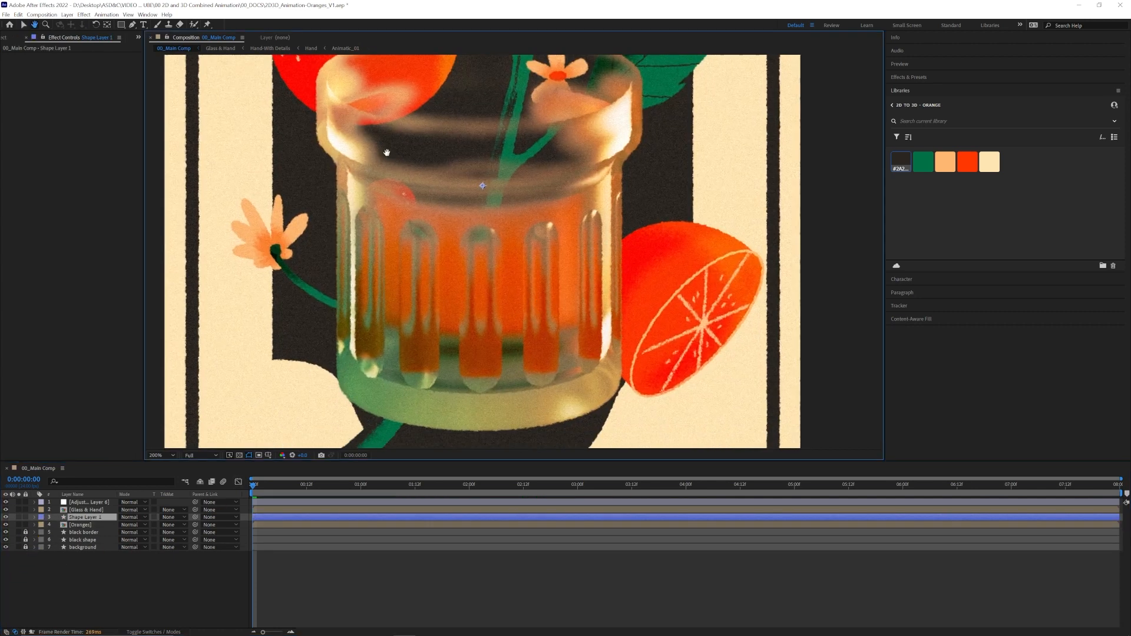
left_click(348, 192)
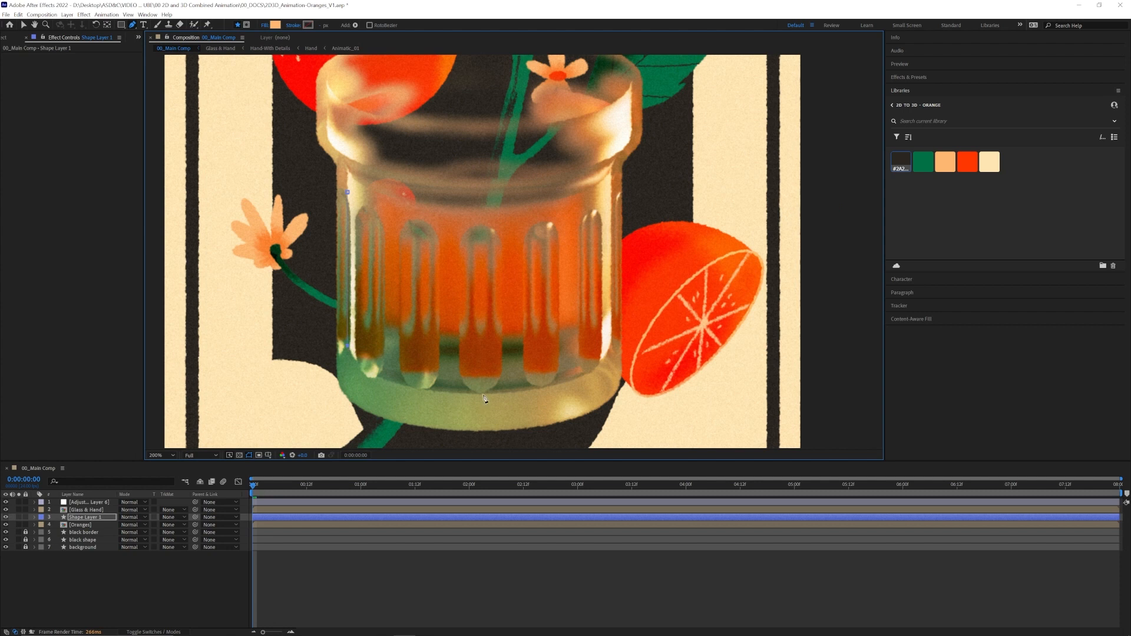
left_click_drag(496, 396, 546, 396)
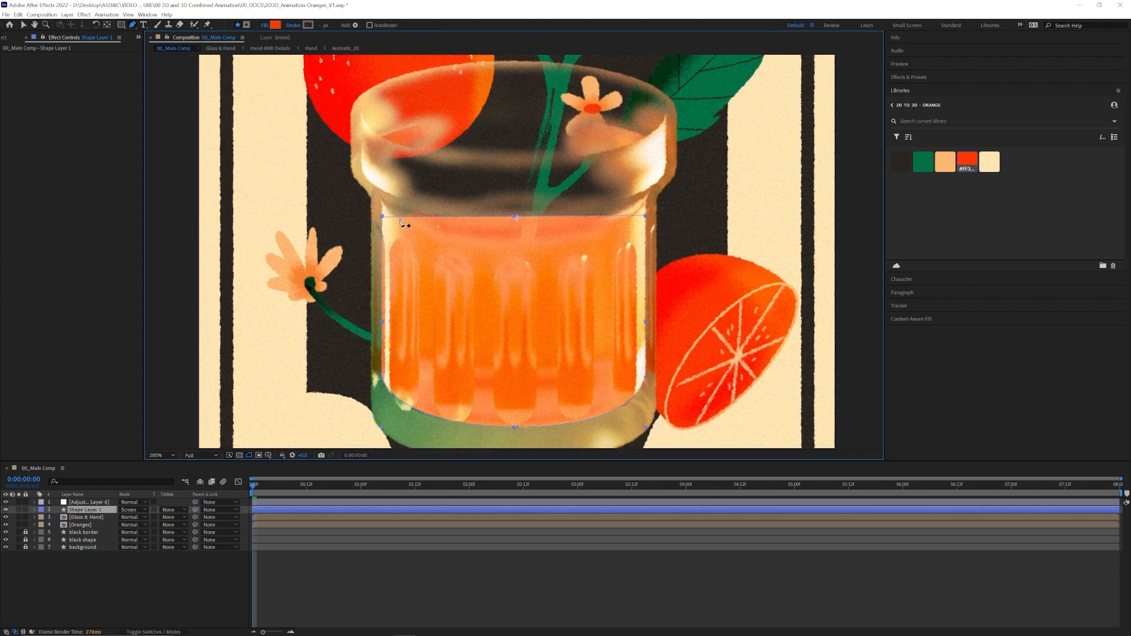
left_click(24, 24)
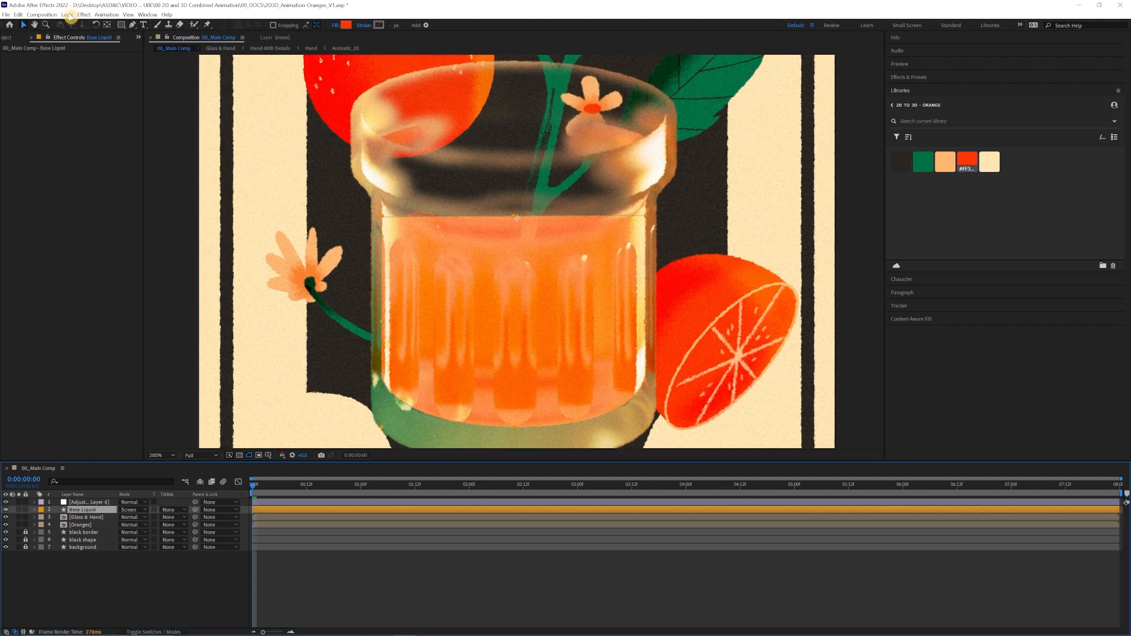
Draw a red ellipse over the liquid's upper edge on a new shape layer named Top Liquid and centre its anchor point.
left_click(68, 15)
mouse_move(77, 26)
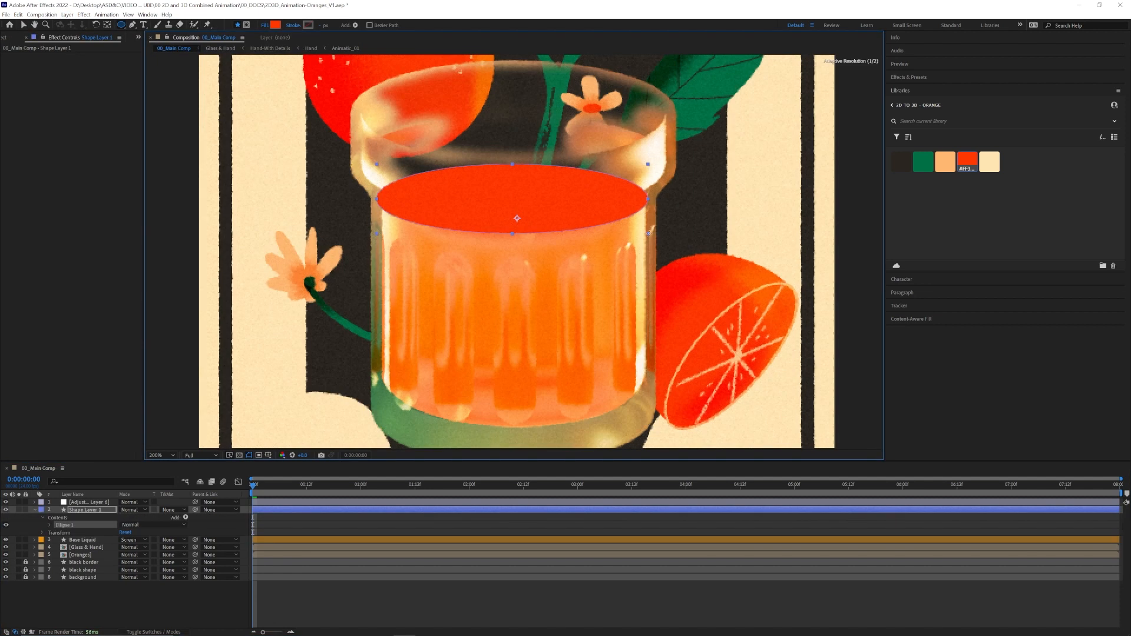
left_click_drag(649, 229, 649, 233)
type("Top Liquid")
key("Return")
left_click(23, 25)
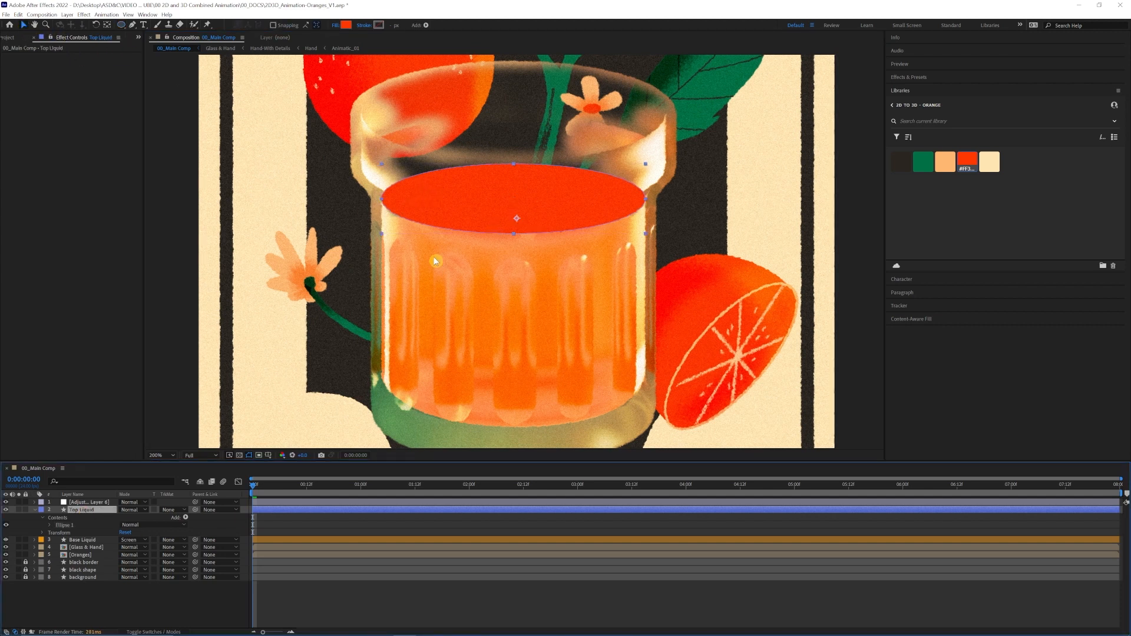
key("ctrl+alt+Home")
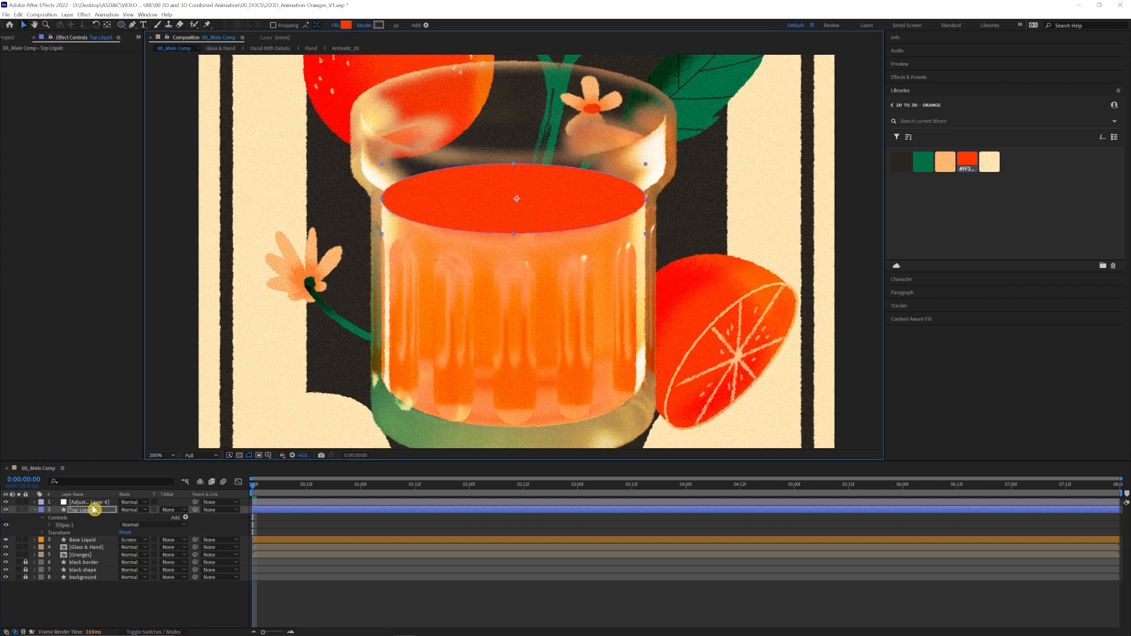
Pre-compose the Top Liquid layer as Displacement Liquid Top and select the ellipse inside the new composition.
right_click(92, 502)
left_click(79, 511)
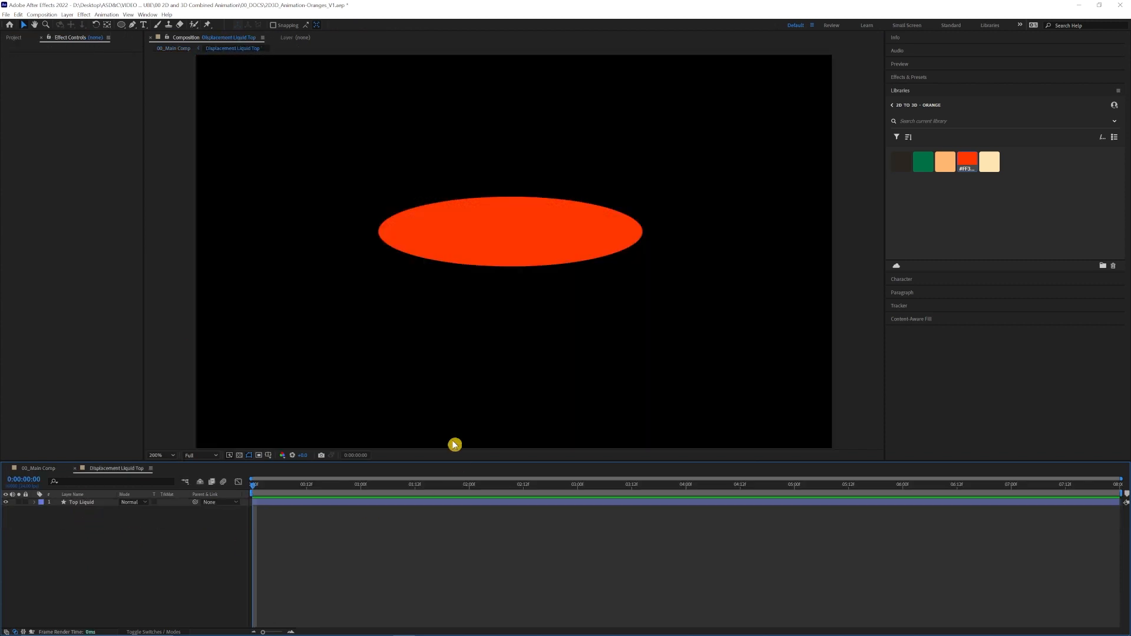
left_click(516, 242)
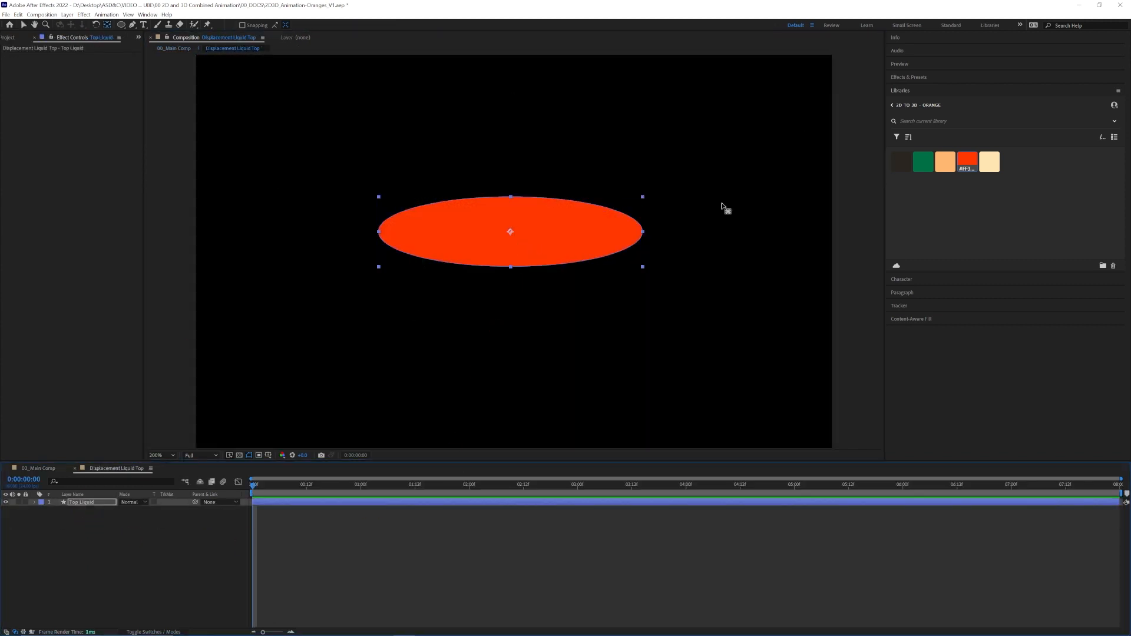
Add an adjustment layer above Top Liquid in Displacement Liquid Top and apply the Displacement Map effect to it.
left_click(632, 503)
left_click(67, 15)
left_click(910, 77)
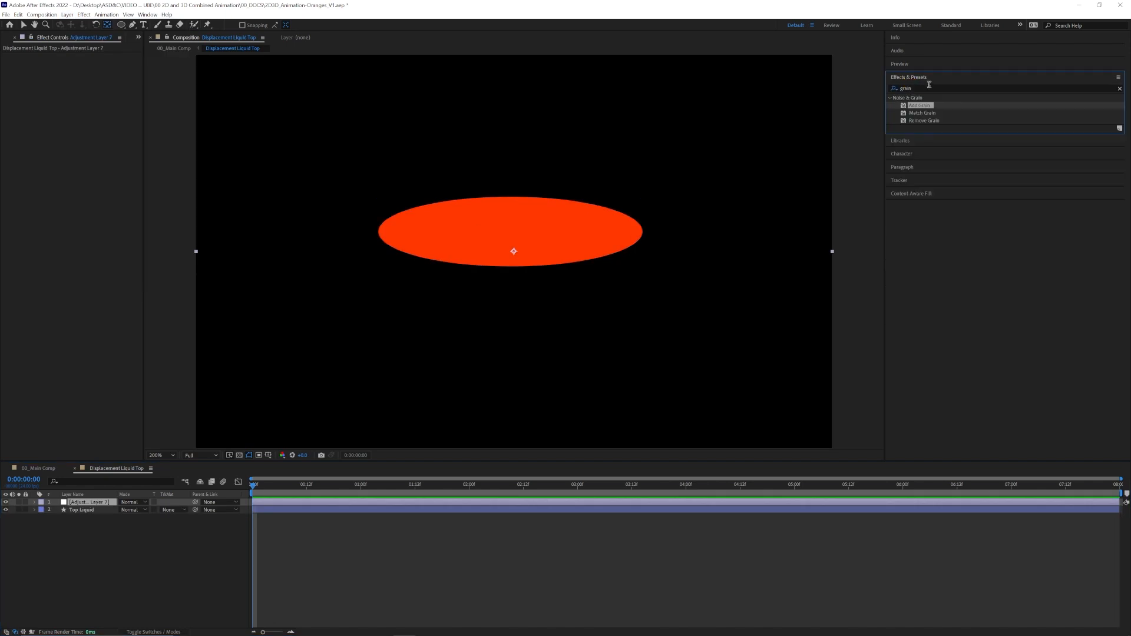
left_click(930, 88)
type("displacemen")
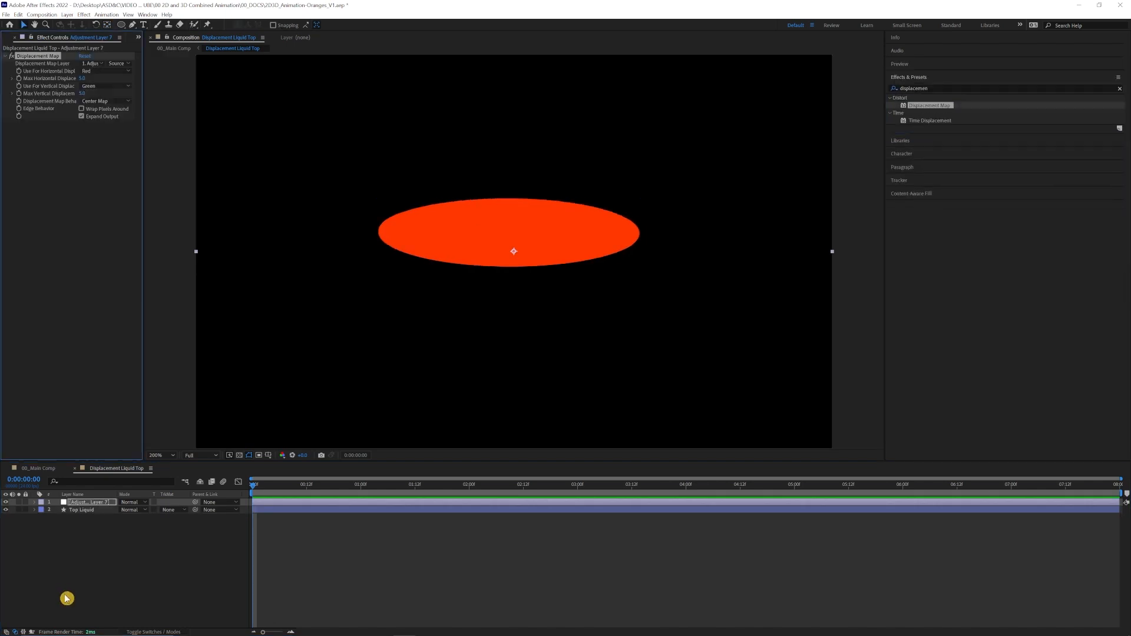
left_click(67, 599)
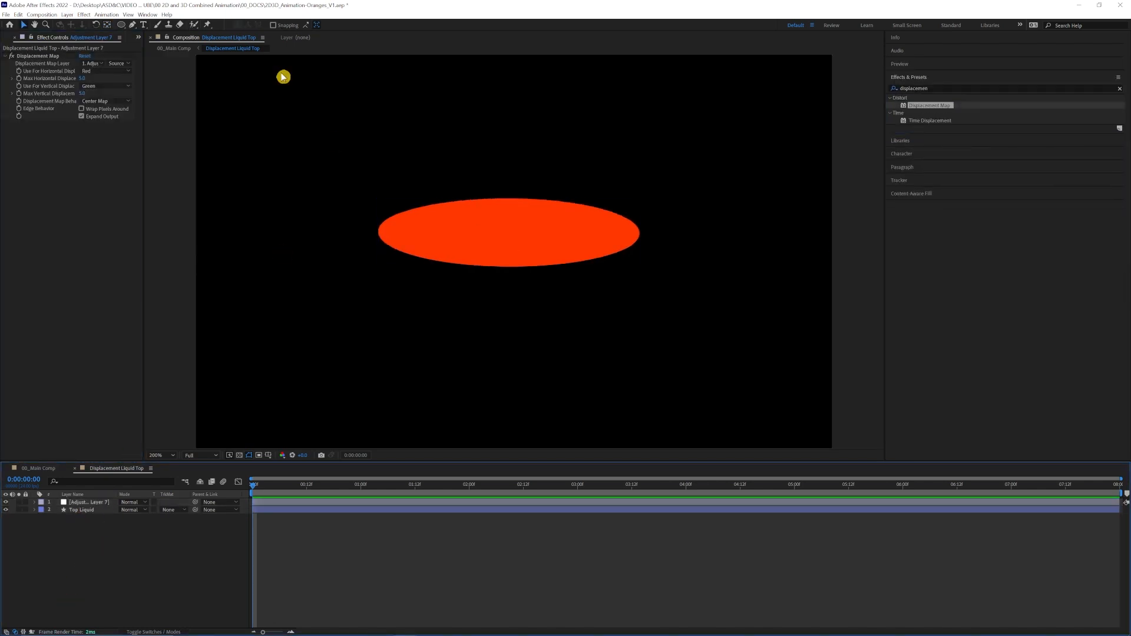
Draw a circle to the left of the ellipse on a new shape layer named Wave Shape, placed beneath Top Liquid.
left_click(121, 25)
left_click_drag(234, 198, 396, 360)
key("v")
left_click_drag(357, 285, 337, 253)
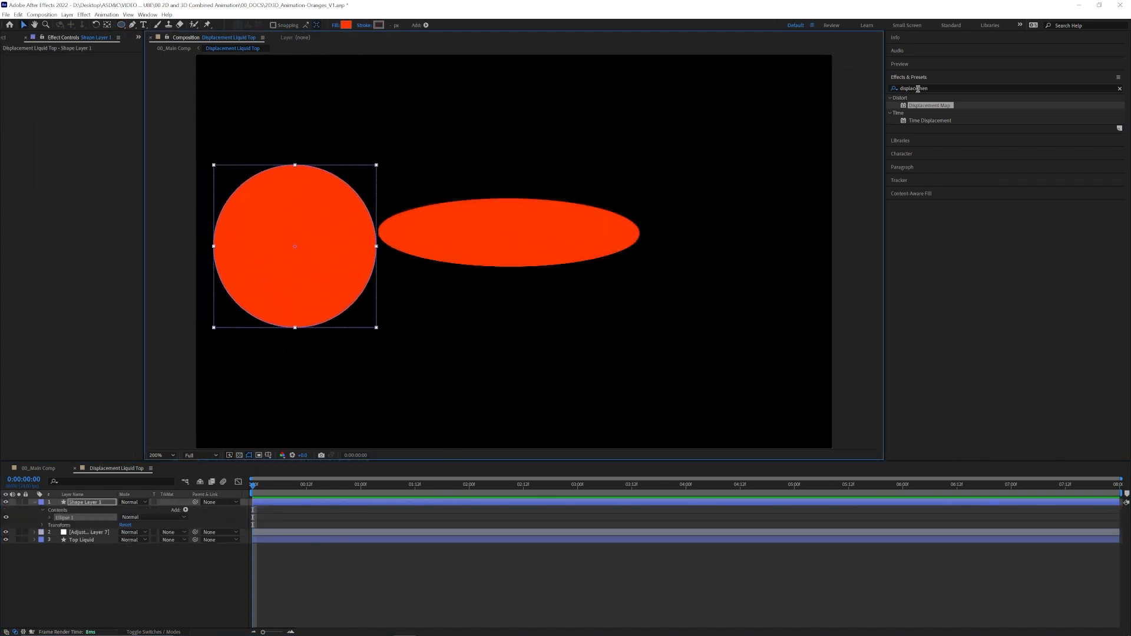
left_click(84, 539)
left_click_drag(91, 501, 95, 560)
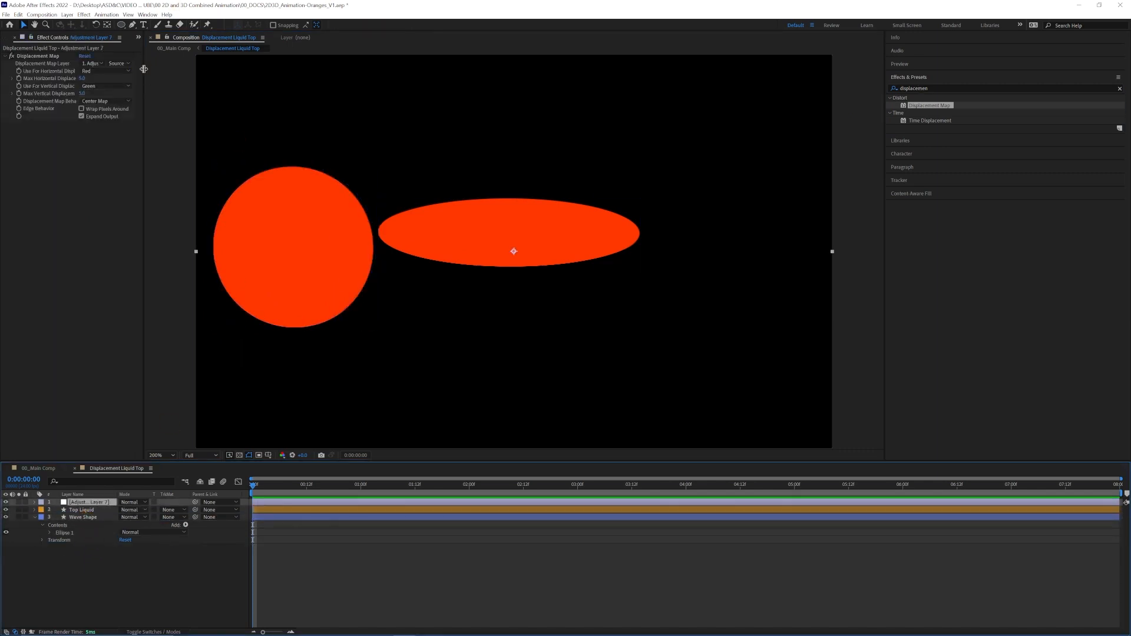
Set the Displacement Map layer to Wave Shape with Effects & Masks, using Luminance for both horizontal and vertical displacement.
left_click_drag(144, 69, 223, 69)
left_click(154, 65)
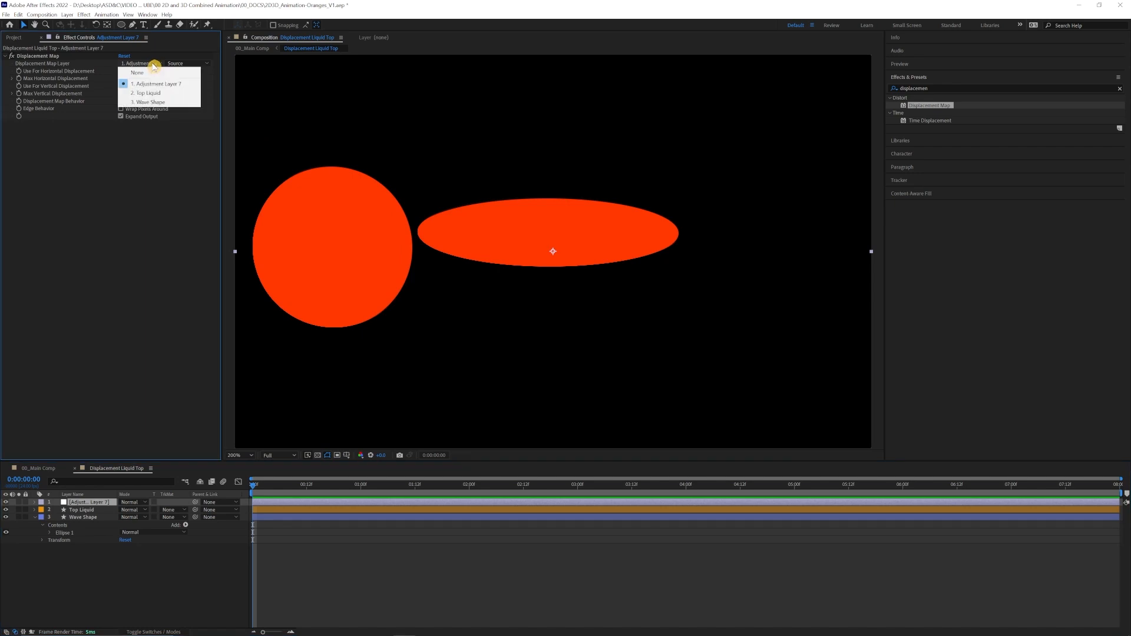
left_click(155, 102)
left_click(187, 64)
left_click(188, 89)
left_click(151, 72)
left_click(154, 116)
left_click(157, 86)
left_click(142, 130)
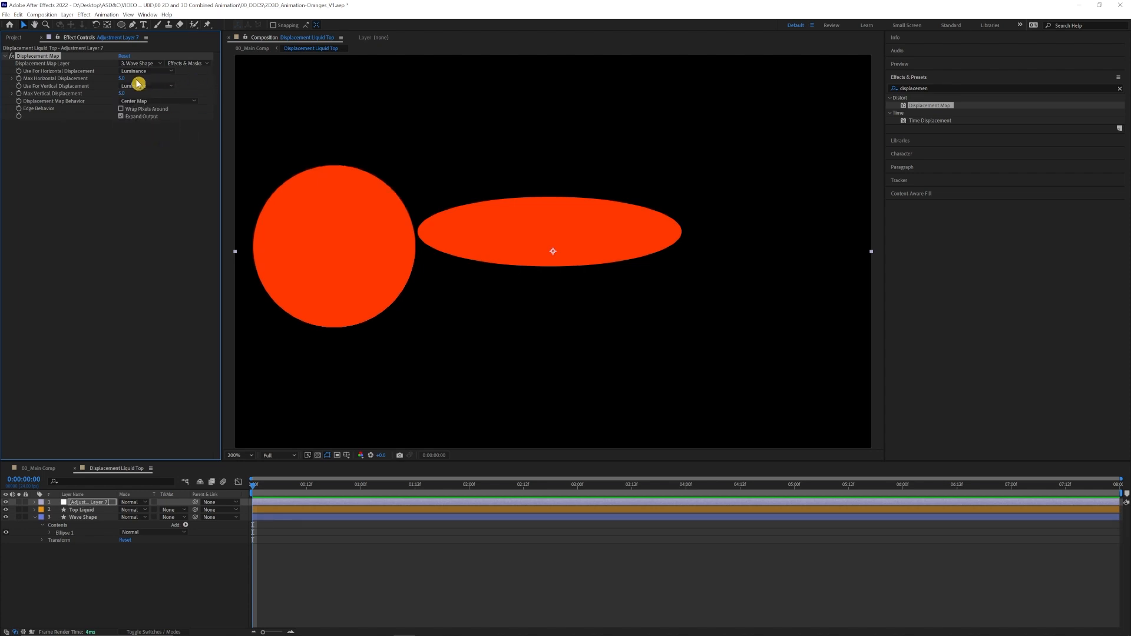
Centre the Wave Shape's anchor point and keyframe its Position on the first frame with the circle partly off the composition's left edge.
left_click(543, 255)
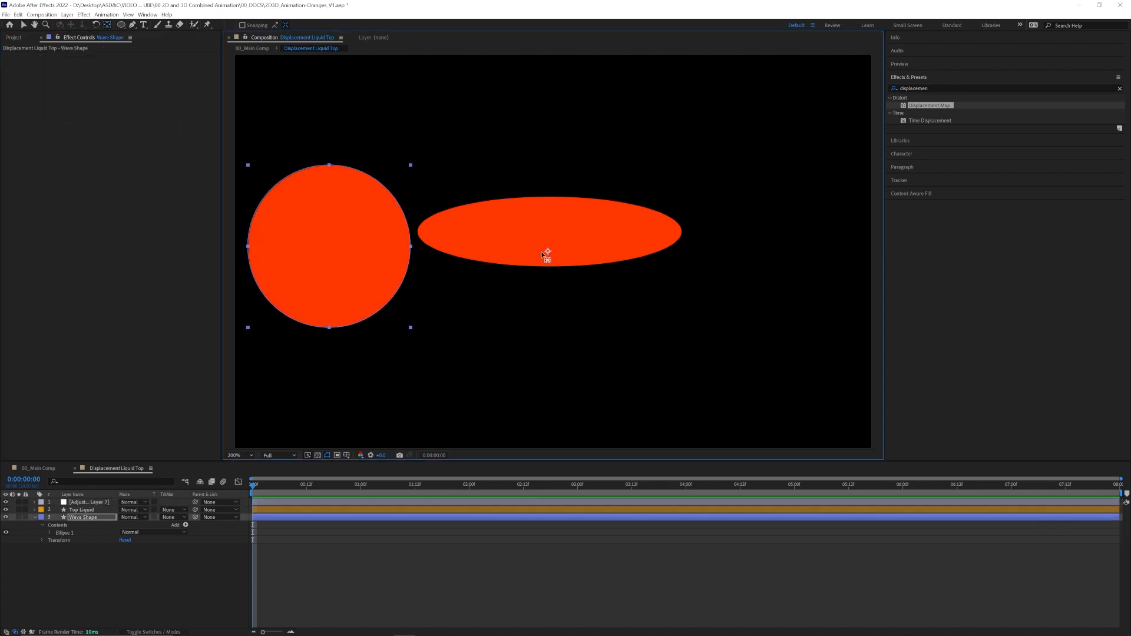
left_click_drag(548, 252, 329, 246)
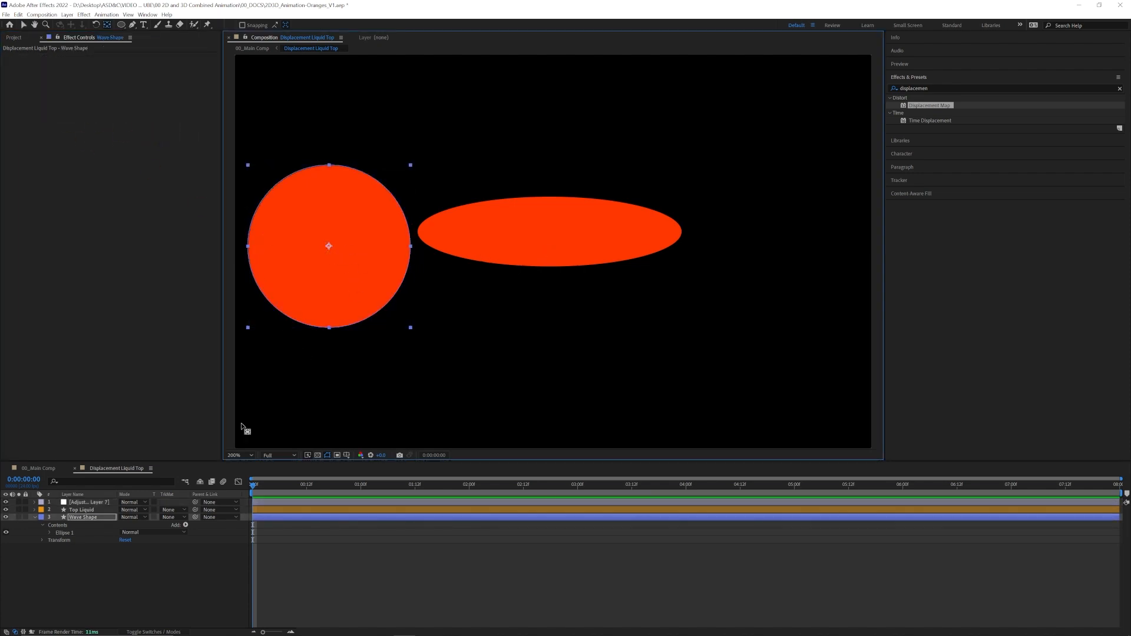
key("p")
left_click(56, 525)
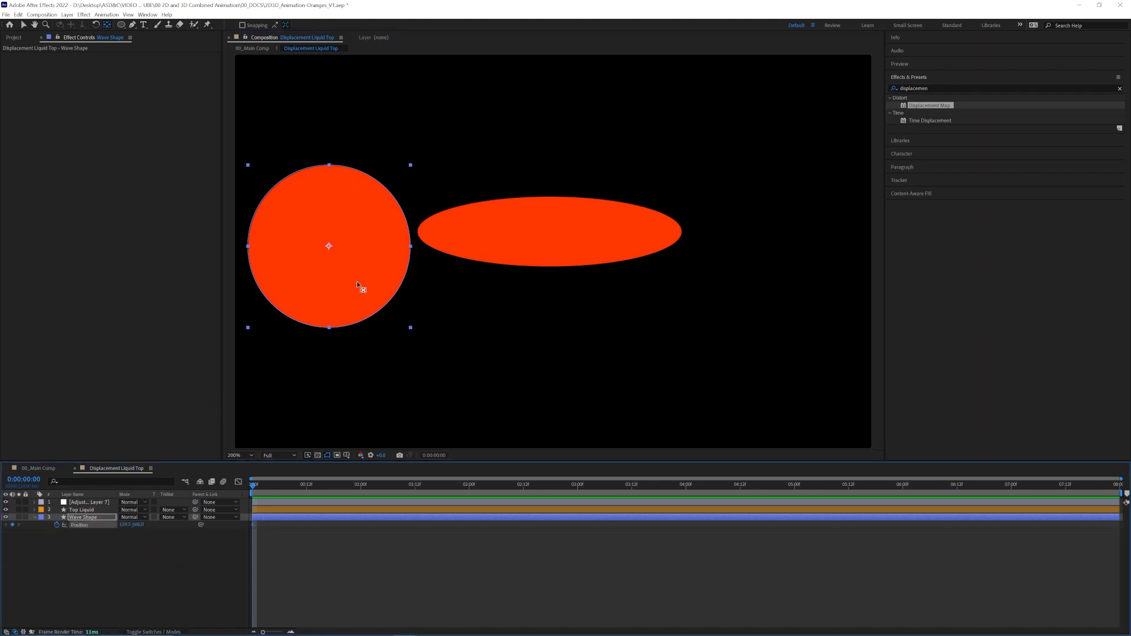
key("v")
left_click_drag(367, 277, 314, 281)
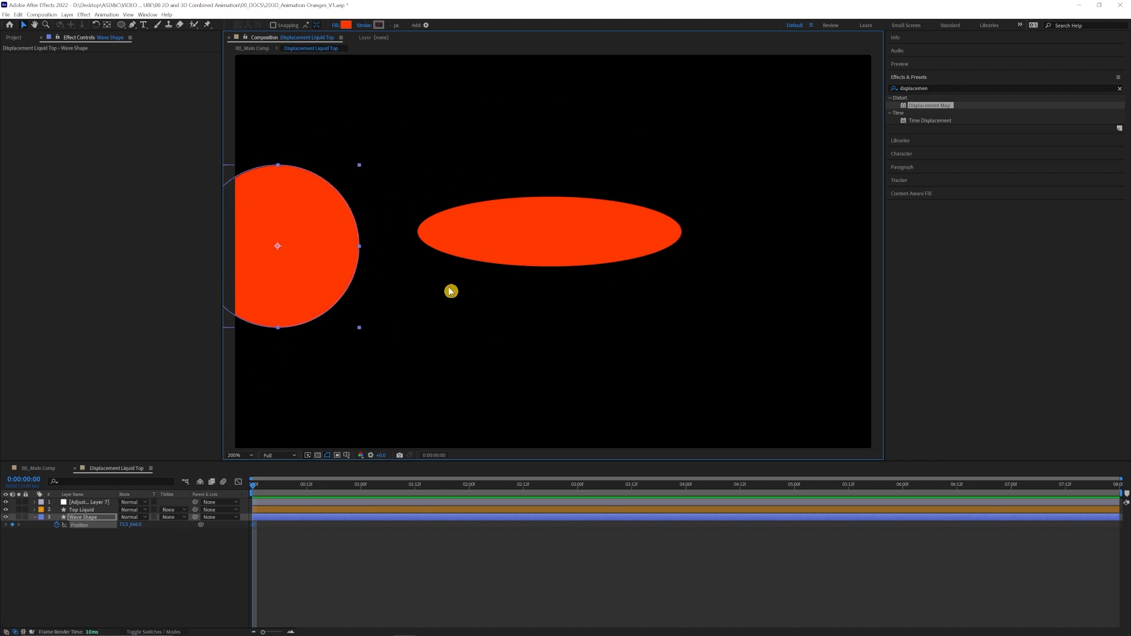
At 2 seconds, move the Wave Shape circle horizontally past the ellipse to the composition's right edge to keyframe its sweep.
left_click_drag(518, 489, 469, 492)
left_click_drag(303, 263, 375, 263)
left_click_drag(525, 300, 819, 298)
Change the fill color of the Wave Shape circle to white.
left_click(96, 518)
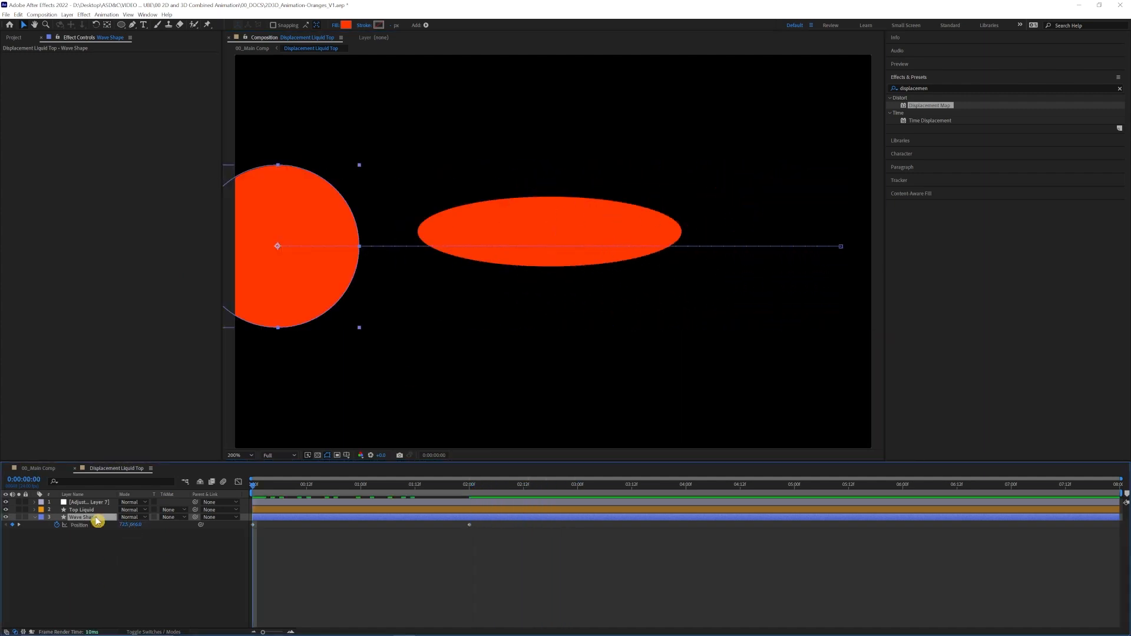
left_click(346, 24)
left_click(430, 307)
left_click_drag(411, 300, 382, 278)
key("Return")
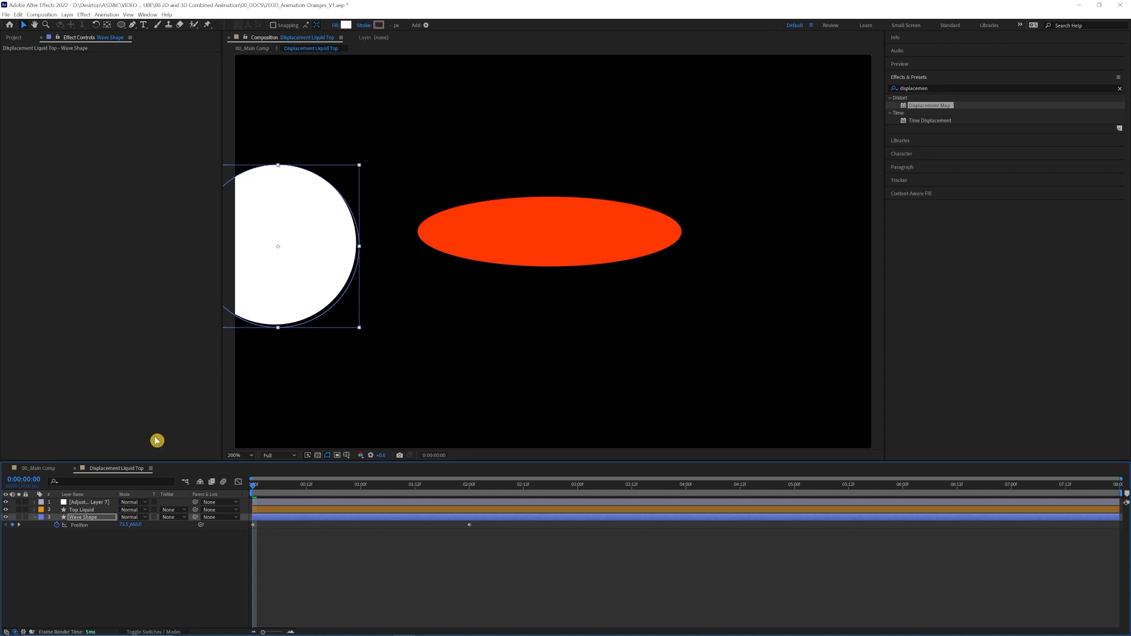
Check the Displacement Map's Luminance setting and examine the ellipse's distortion over time with Wave Shape visible and hidden.
left_click(94, 502)
left_click(153, 72)
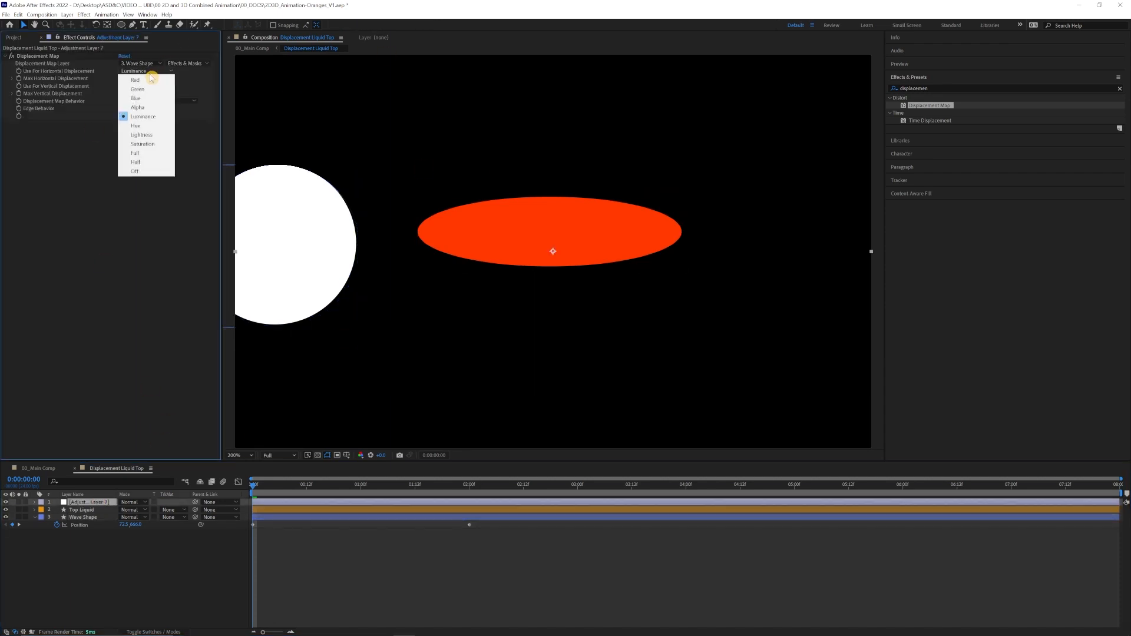
left_click(143, 118)
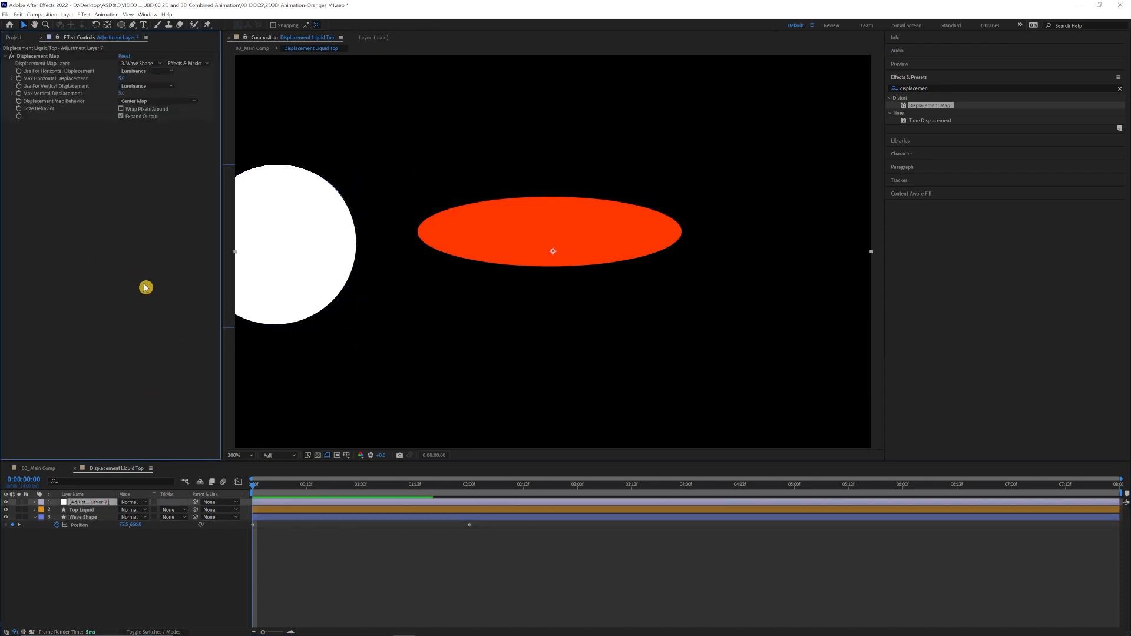
left_click_drag(298, 487, 222, 487)
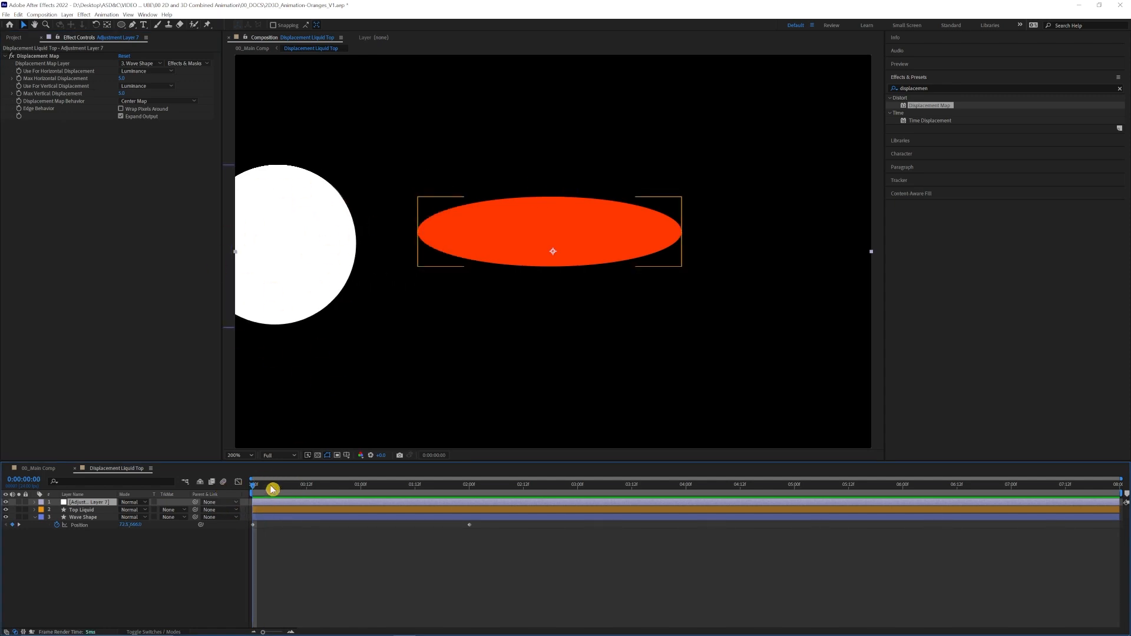
left_click(5, 518)
left_click_drag(315, 486, 361, 485)
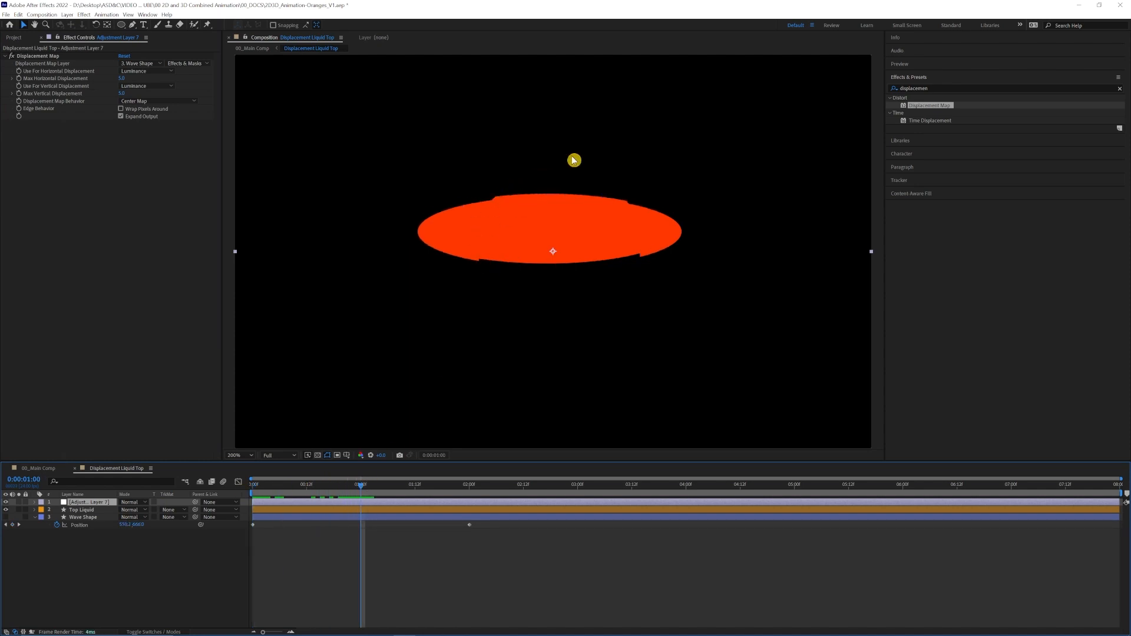
mouse_move(360, 485)
left_mouse_down()
mouse_move(323, 495)
mouse_move(391, 495)
mouse_move(352, 495)
left_mouse_up()
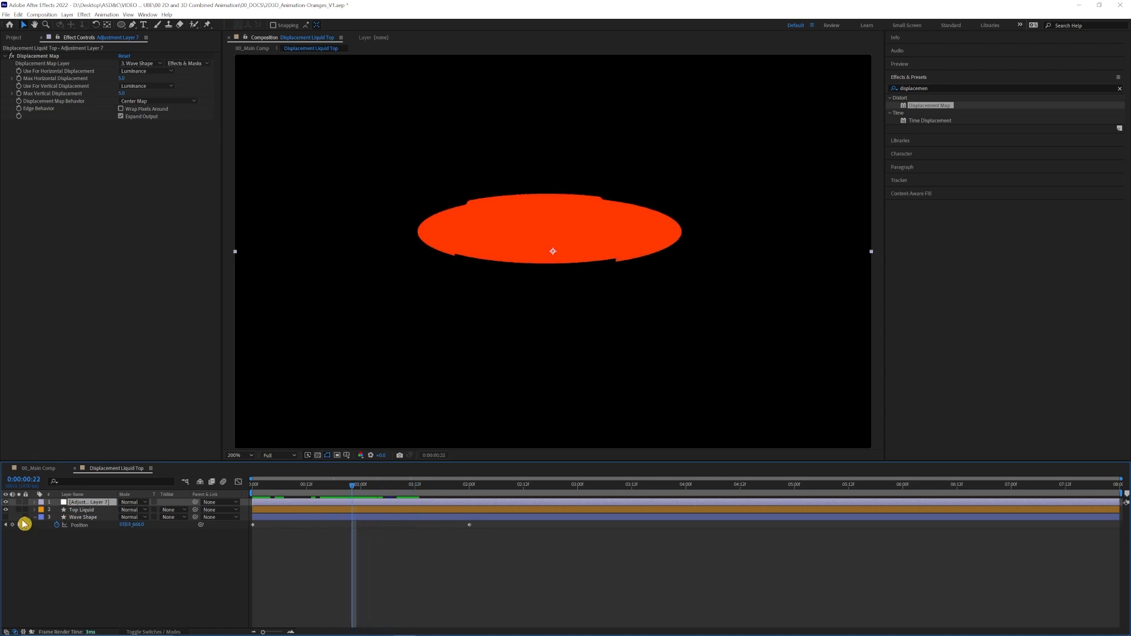
left_click(5, 518)
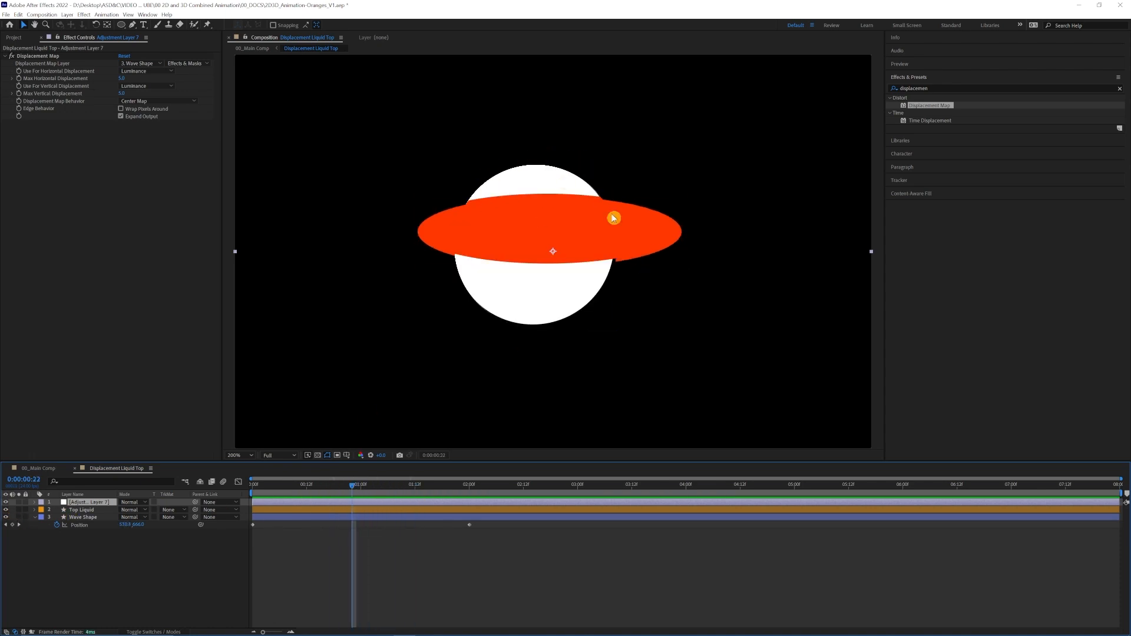
Apply Gaussian Blur to Wave Shape, turn off Repeat Edge Pixels and increase Blurriness until the circle's edge is very soft.
left_click(935, 87)
type("guas")
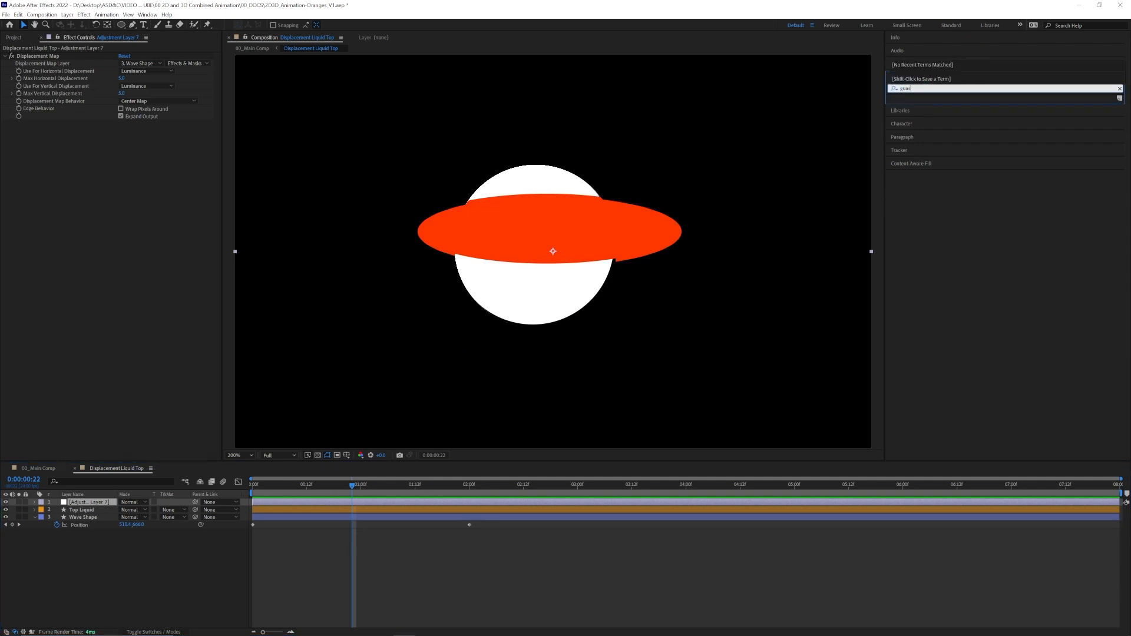
left_click_drag(933, 271, 474, 177)
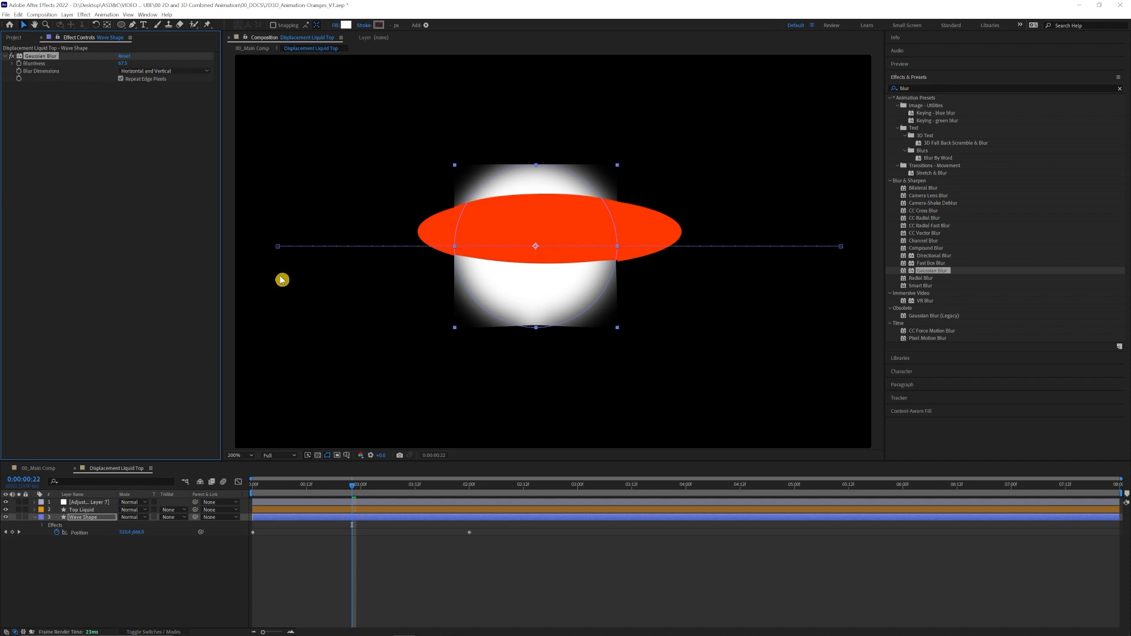
left_click(120, 79)
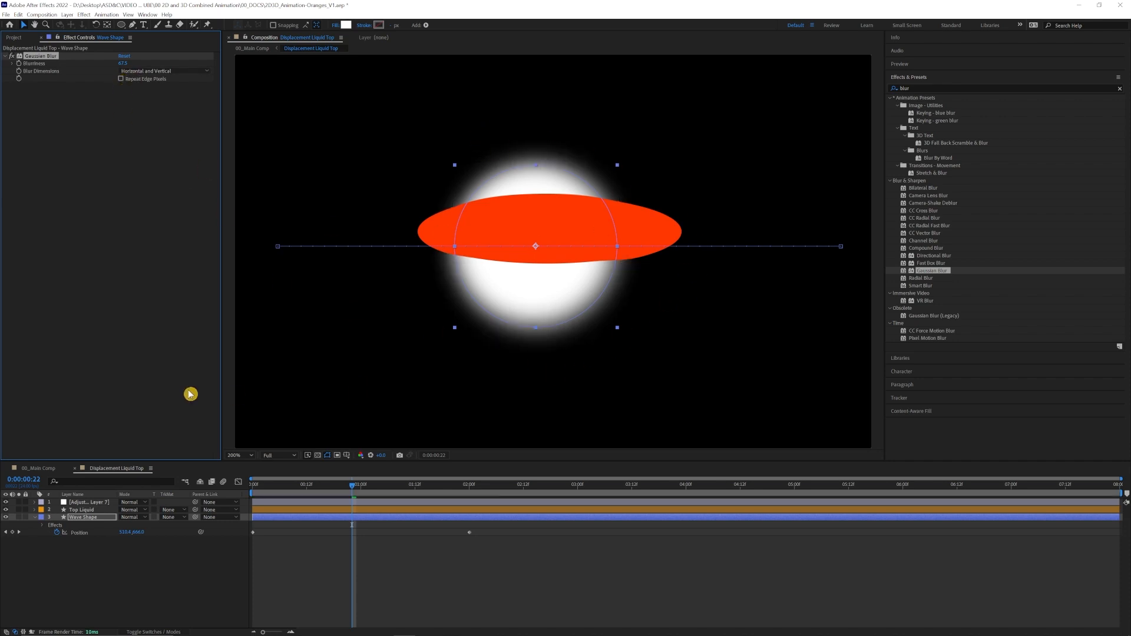
left_click_drag(156, 69, 308, 86)
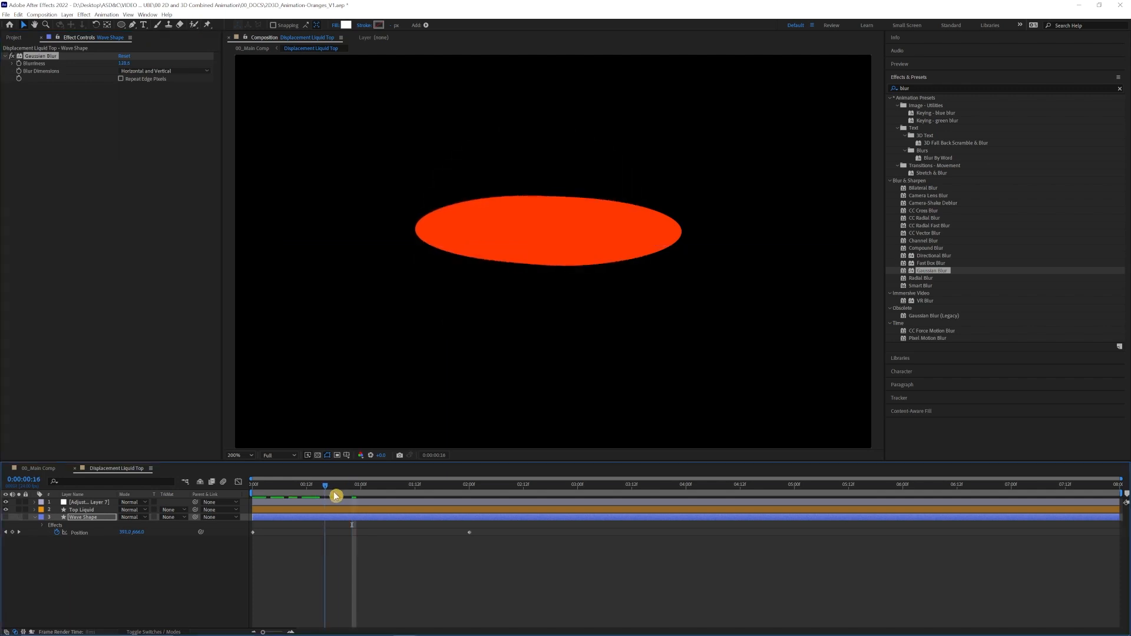
Increase the Displacement Map's Max Vertical Displacement with Wave Shape hidden and check the wave across the opening frames.
left_click_drag(333, 494, 255, 513)
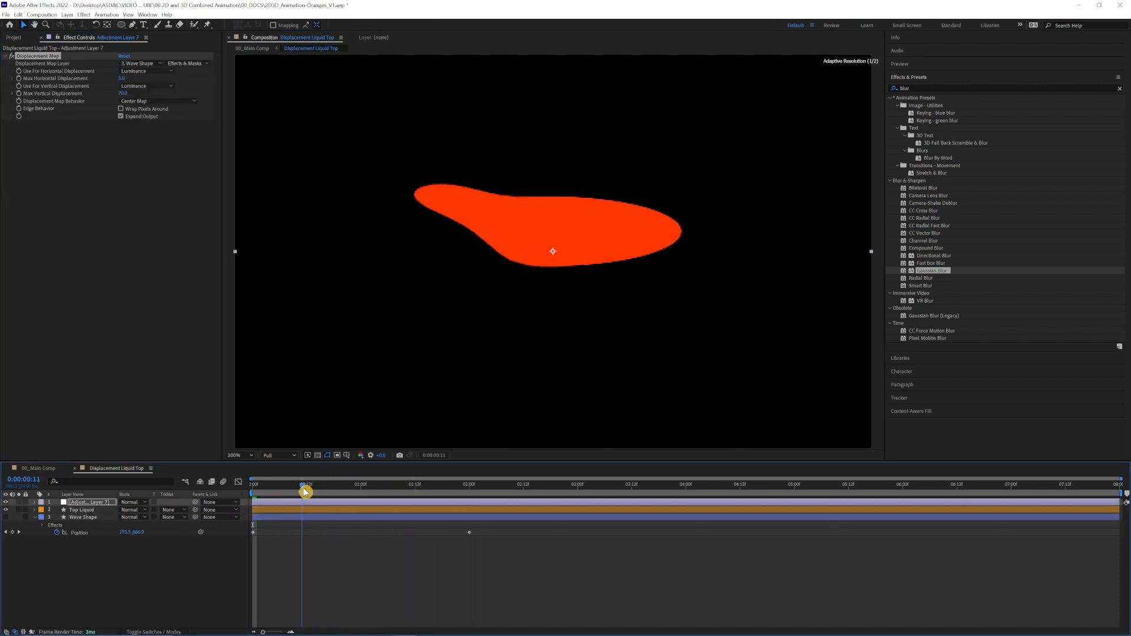
left_click_drag(304, 490, 267, 489)
Apply Easy Ease to Wave Shape's Position keyframes, move the last one to about 2:12 and shape a smooth speed curve.
left_click_drag(523, 565, 254, 538)
right_click(253, 534)
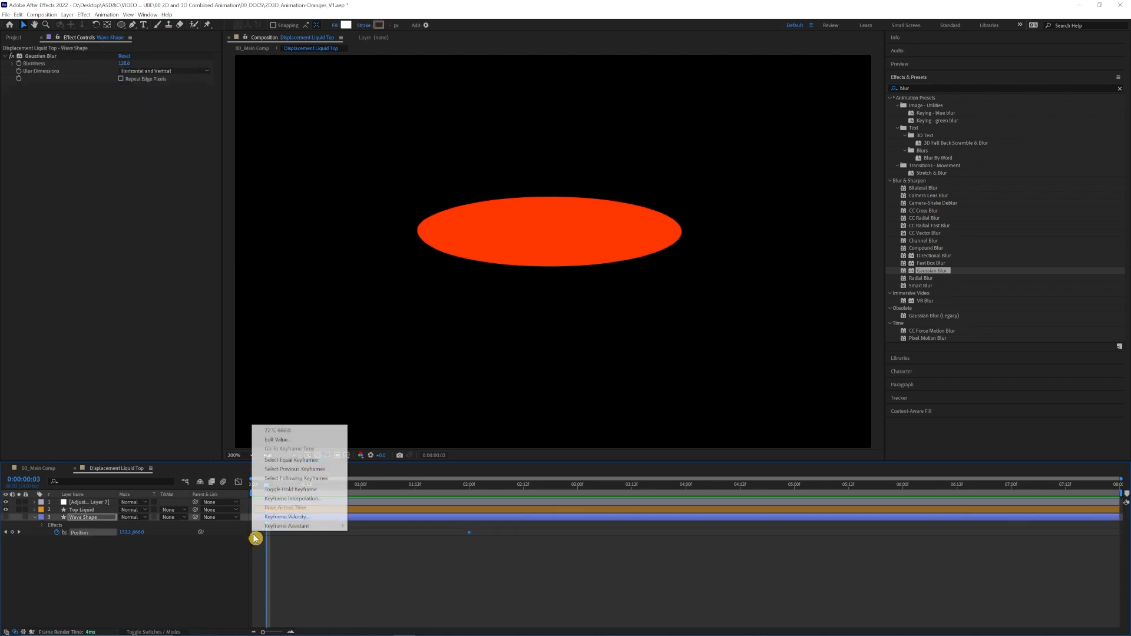
key("F9")
left_click(238, 482)
left_click(470, 608)
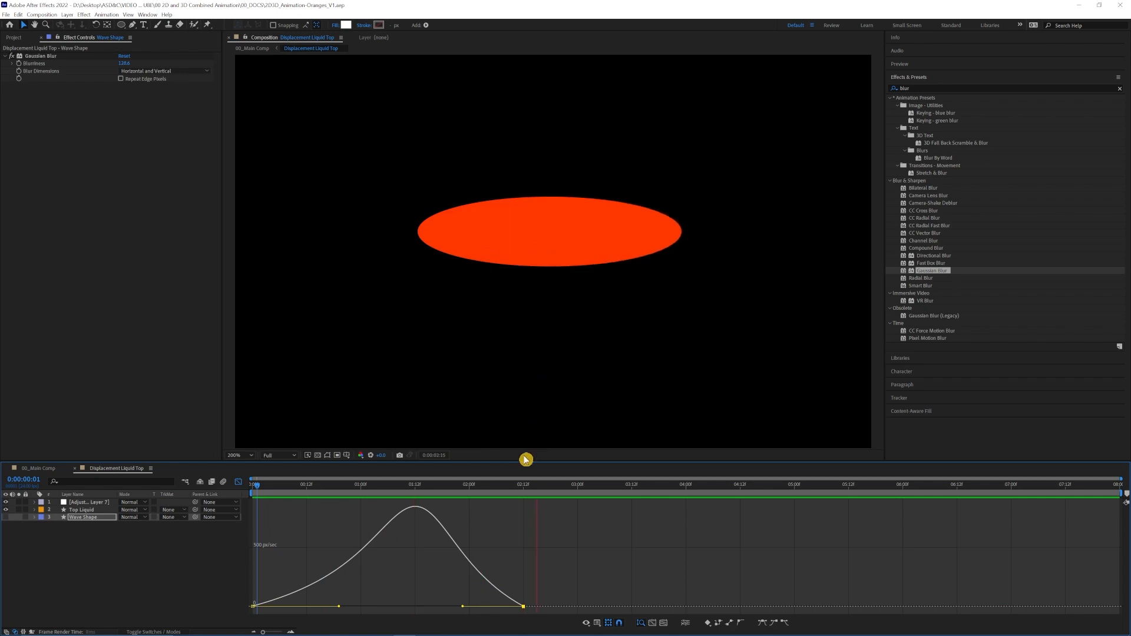
Loop Wave Shape's Position animation with the expression loopOut("cycle") and check how the wave repeats over the timeline.
key("space")
left_click(238, 481)
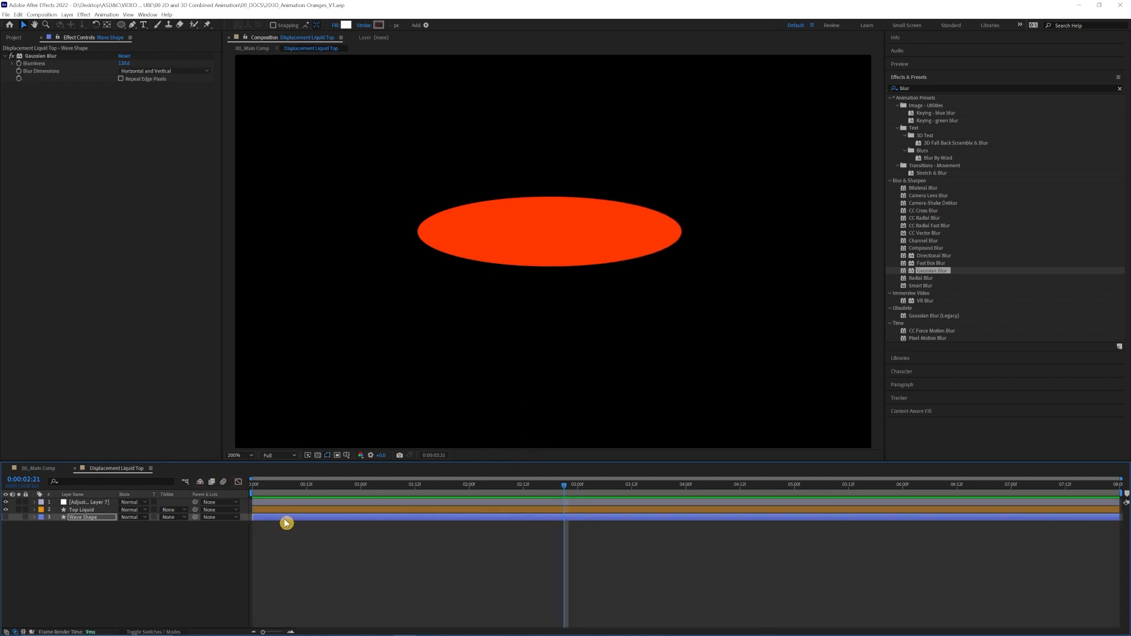
key("u")
key("Home")
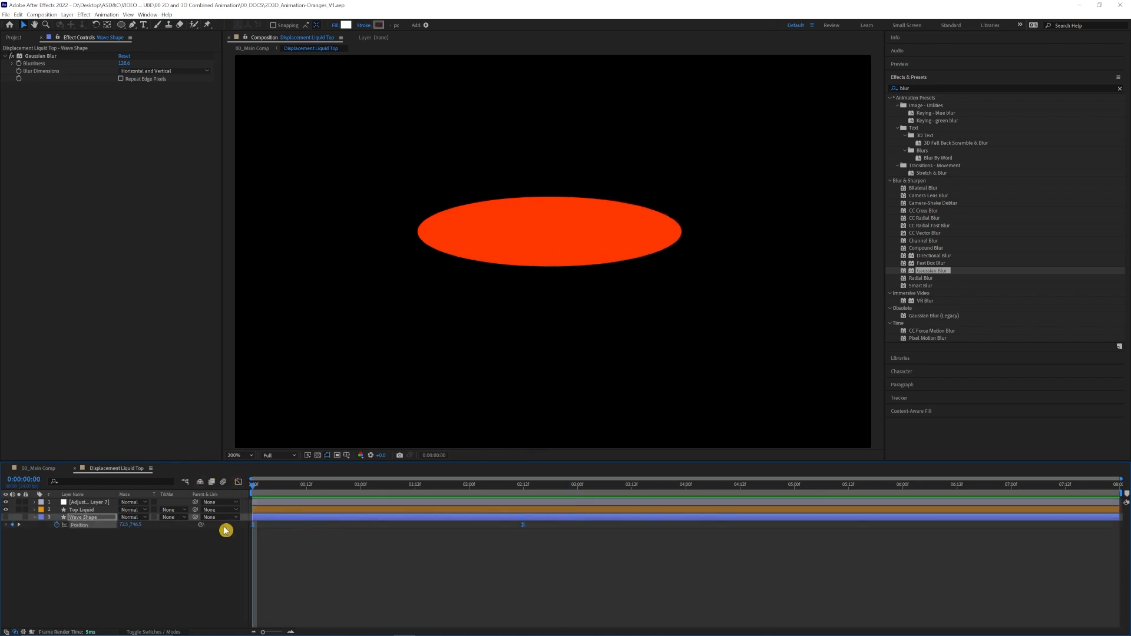
left_click(57, 526, "alt")
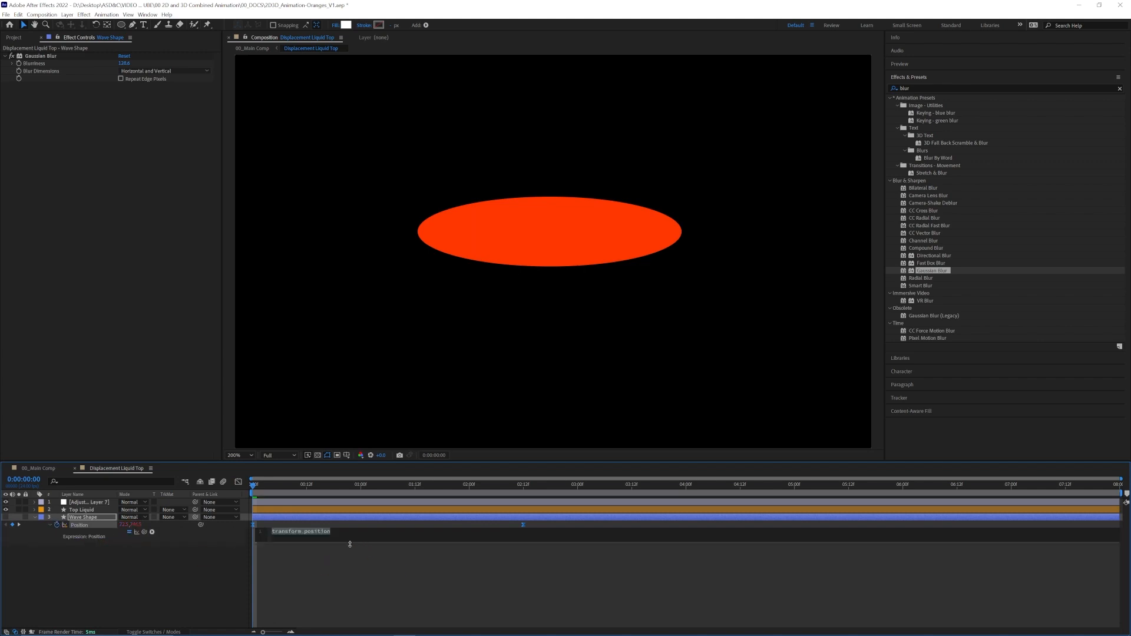
type("loopOut(\"")
left_click(310, 548)
left_click(308, 489)
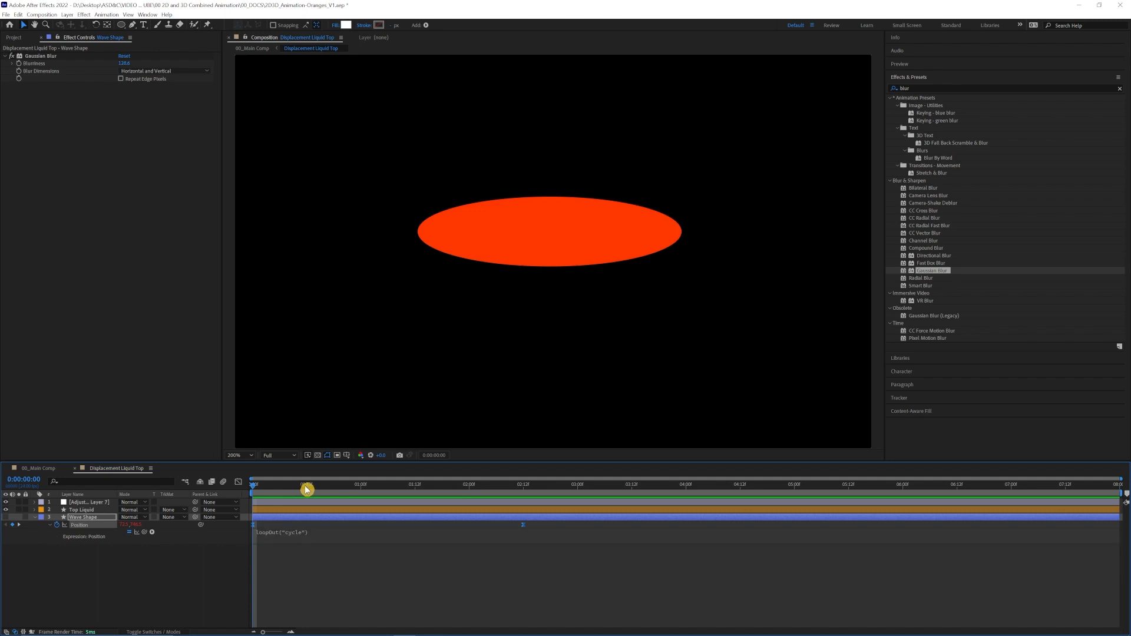
left_click_drag(275, 487, 749, 490)
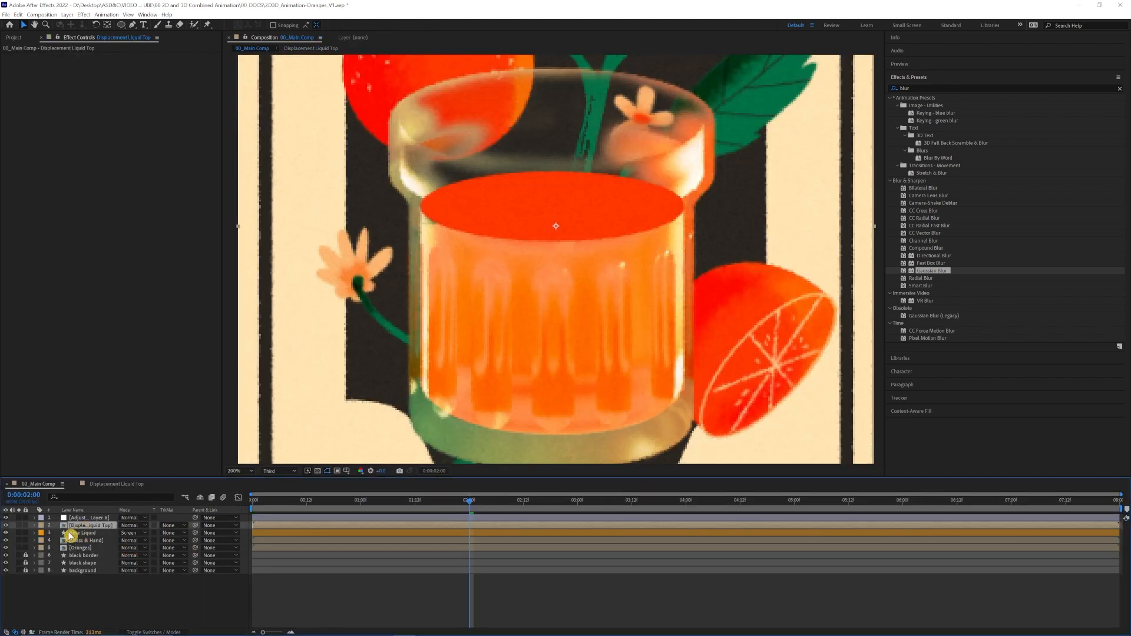
Blend the liquid into the glass by trying Screen and settling on Overlay for Displacement Liquid Top, and reduce both liquid layers' opacity.
left_click(139, 526)
left_click(147, 270)
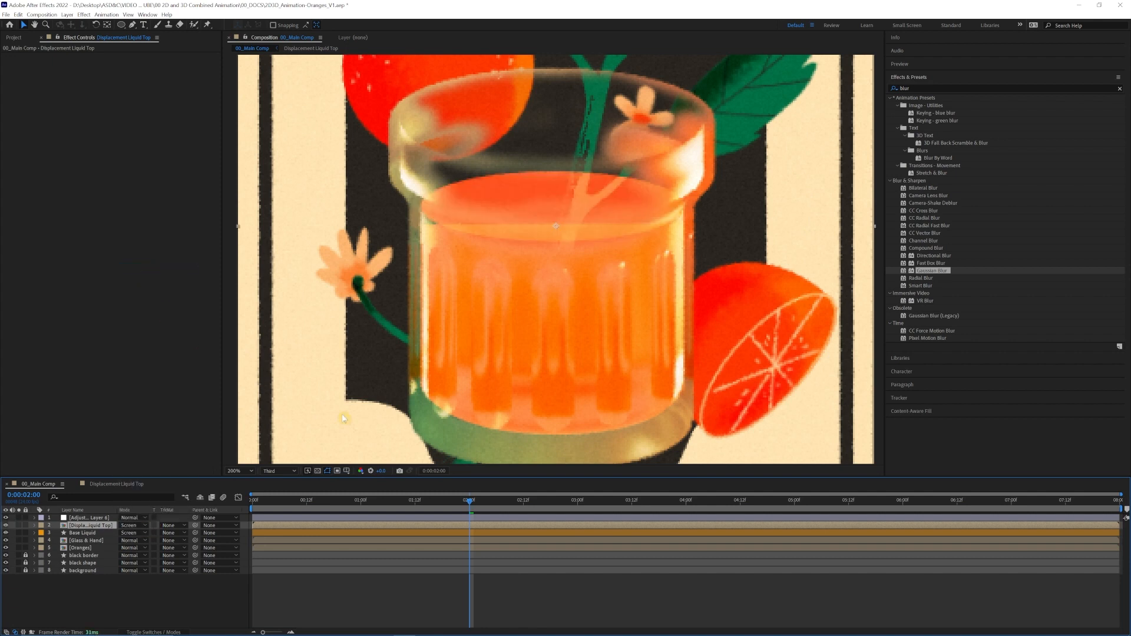
left_click(130, 532)
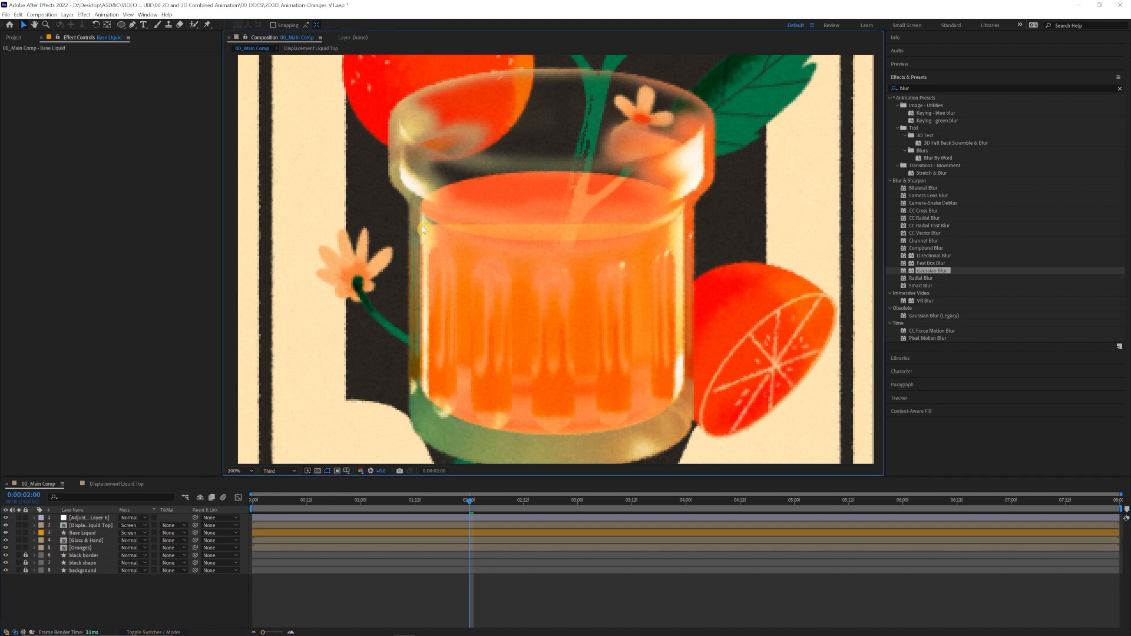
left_click(412, 244)
scroll(413, 244, "up", 2)
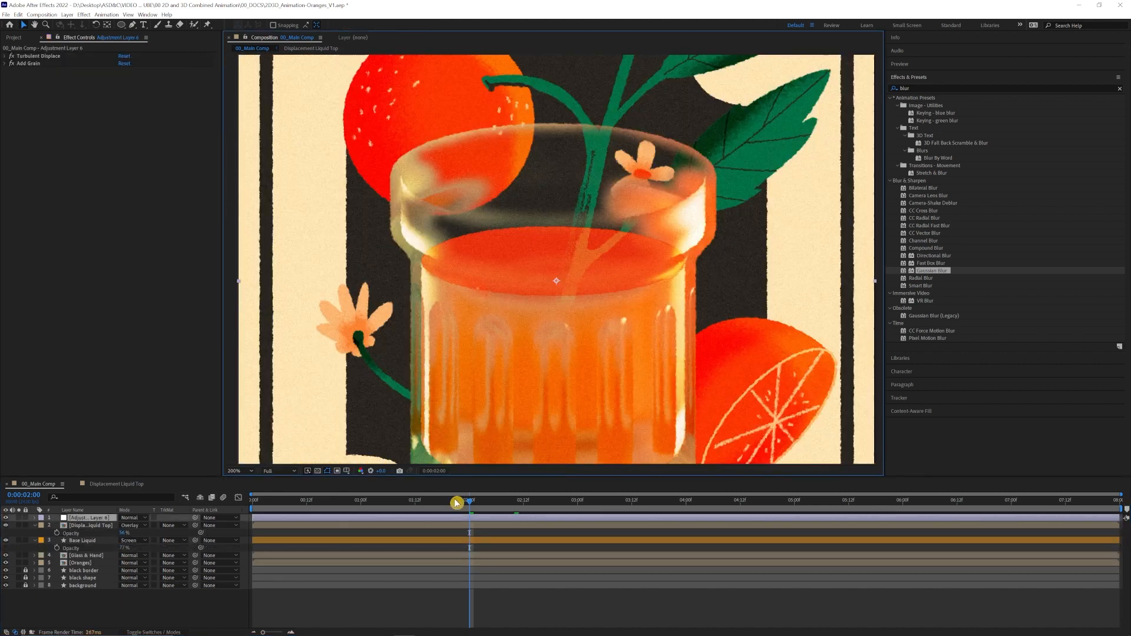
Examine the blended liquid inside the glass over the frames from 0:00:02:00 back to 0:00:01:10.
key("Page_Up")
key("Page_Up")
key("Page_Up")
key("Page_Up")
key("Page_Up")
key("Page_Up")
key("Page_Up")
key("Page_Up")
key("Page_Up")
key("Page_Up")
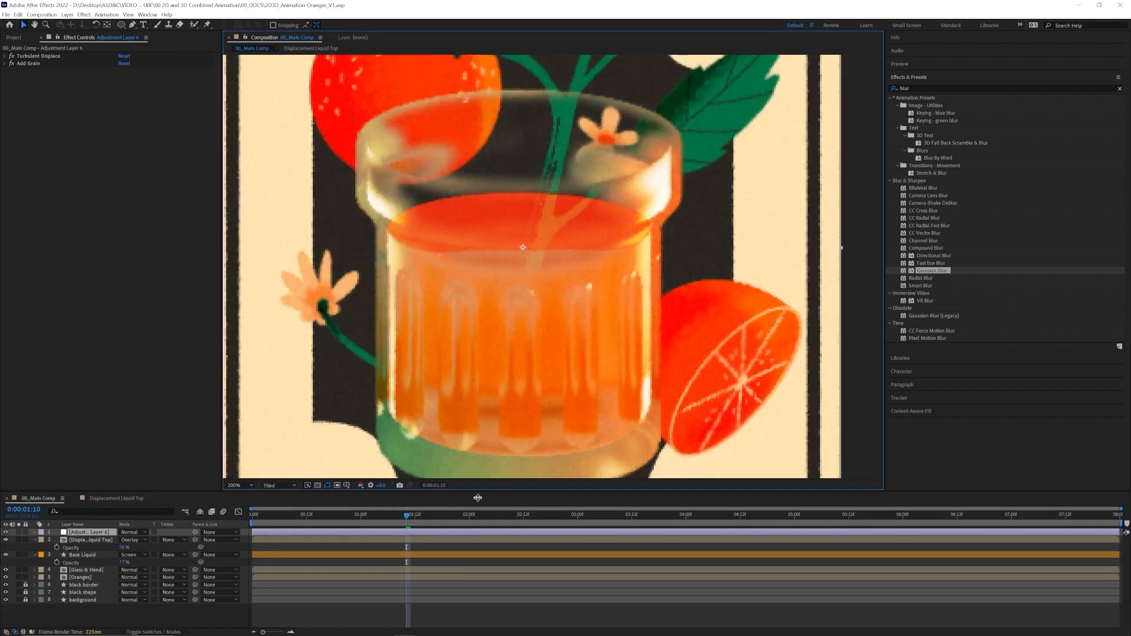
Apply Gaussian Blur to Base Liquid and Displacement Liquid Top to soften the liquid's edges within the glass.
left_click_drag(337, 492, 338, 510)
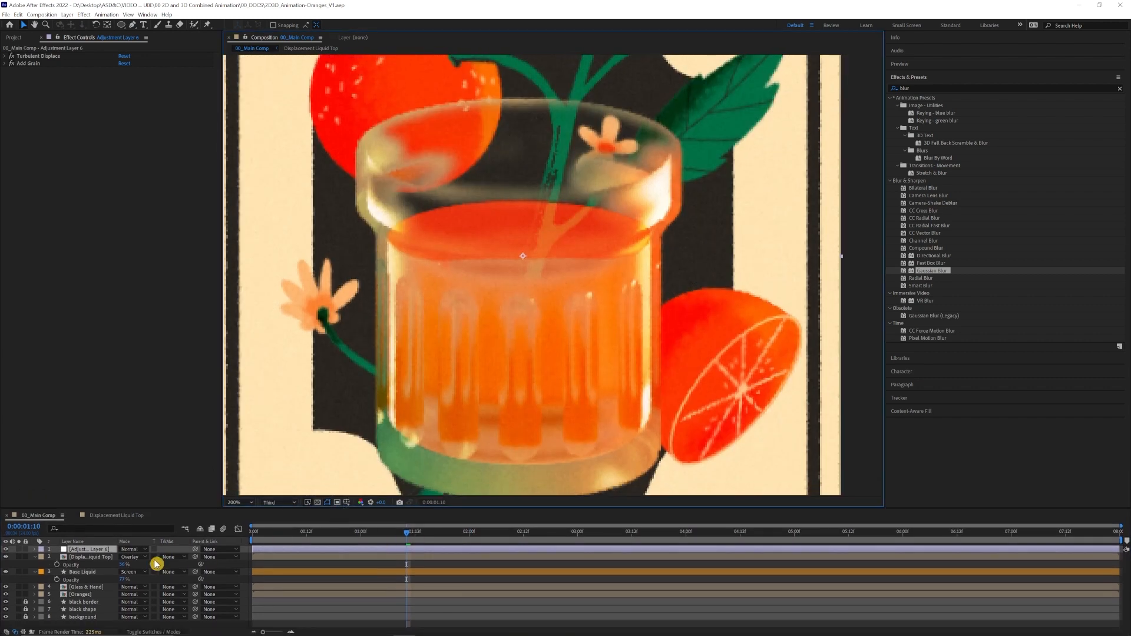
left_click(88, 572)
left_click(928, 87)
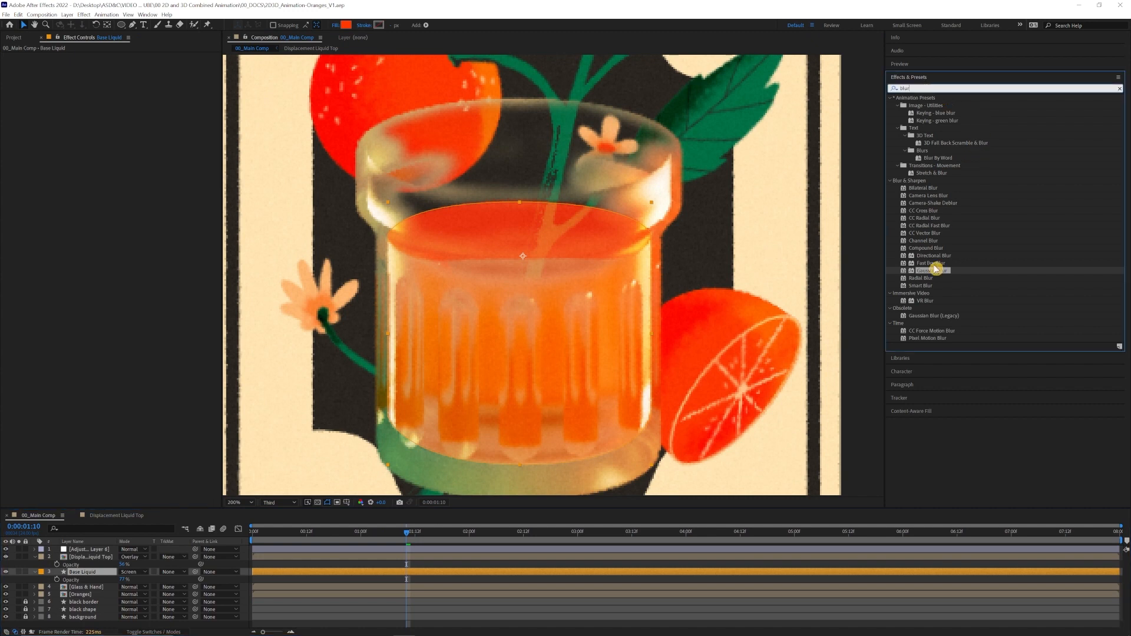
left_click_drag(933, 275, 97, 575)
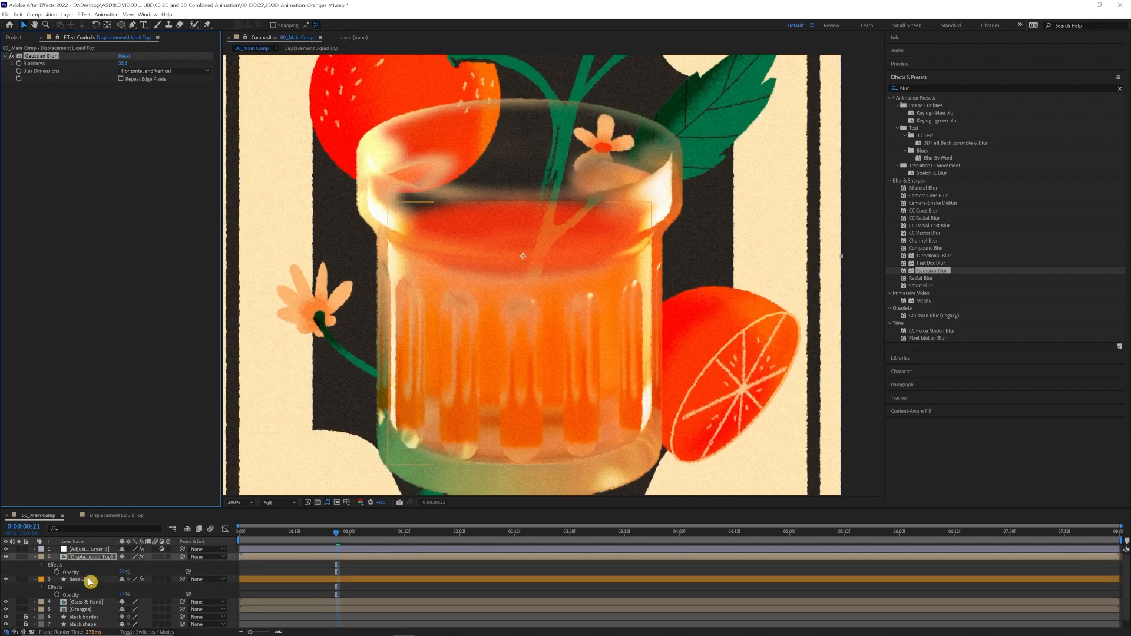
left_click(91, 581)
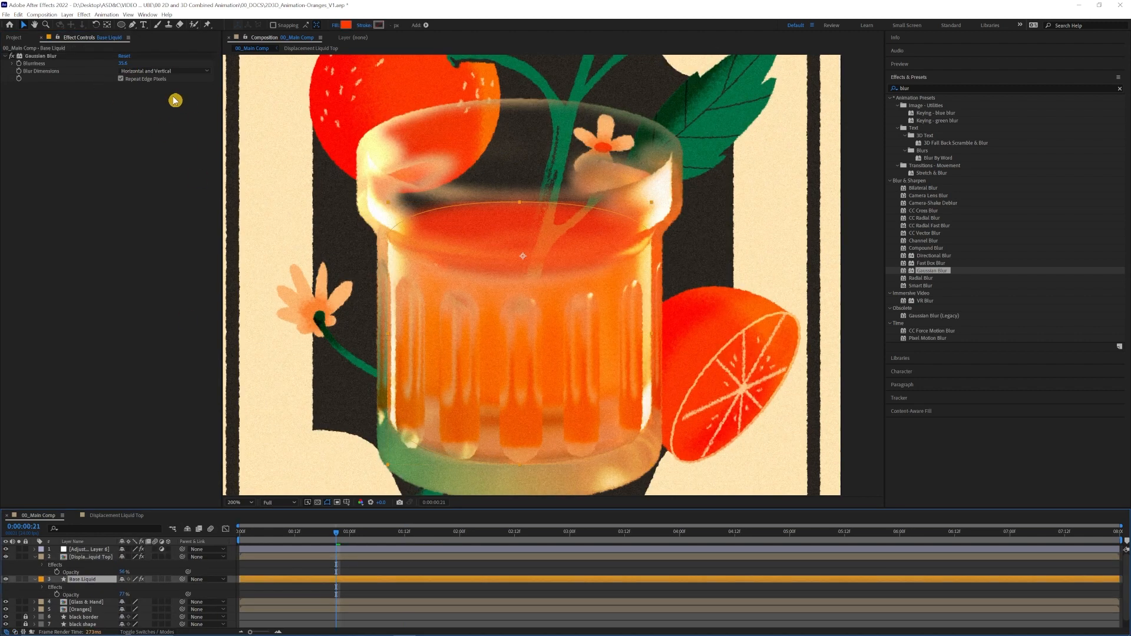
left_click(474, 287)
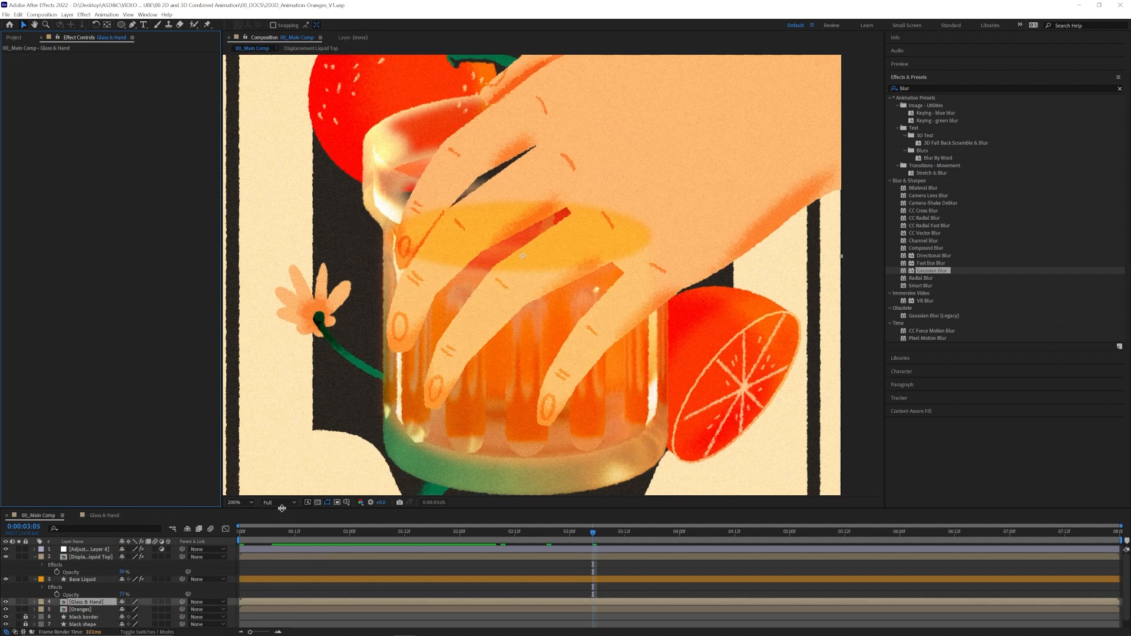
Move Displacement Liquid Top and Base Liquid from 00_Main Comp into the Glass & Hand precomp, between the hand and the Glass - Cutout layers.
left_click_drag(282, 508, 282, 491)
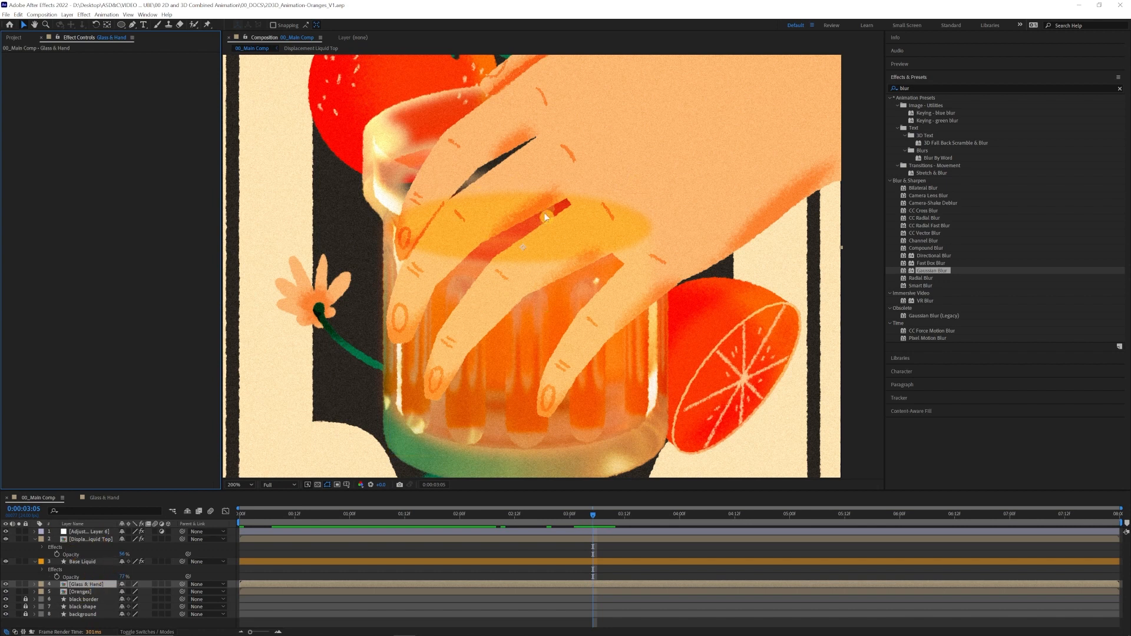
left_click(84, 541)
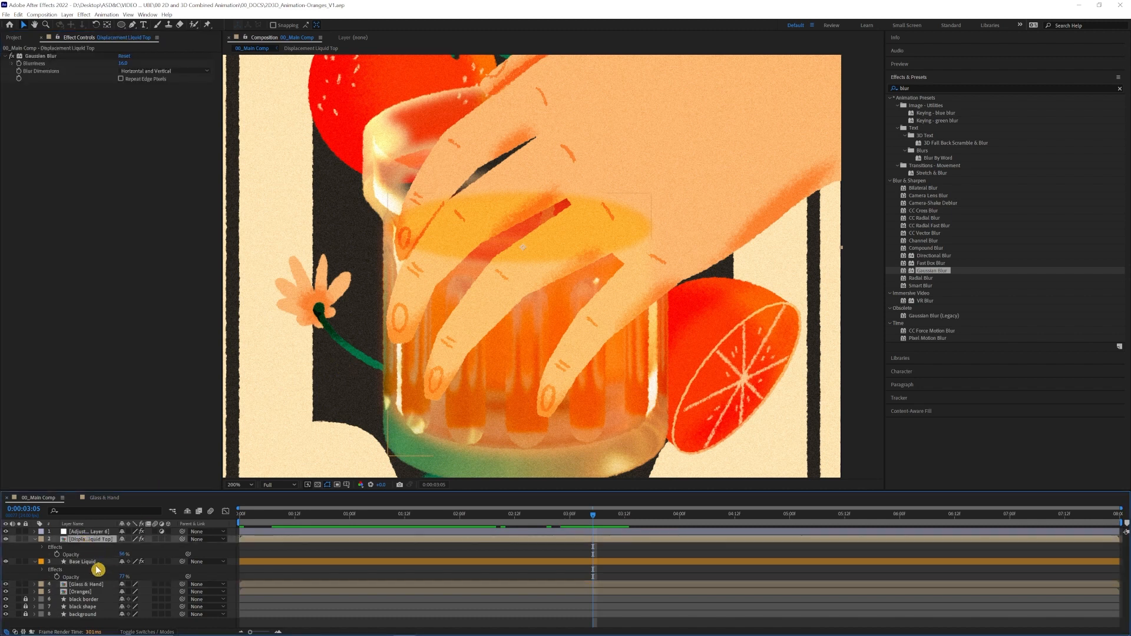
left_click(87, 563)
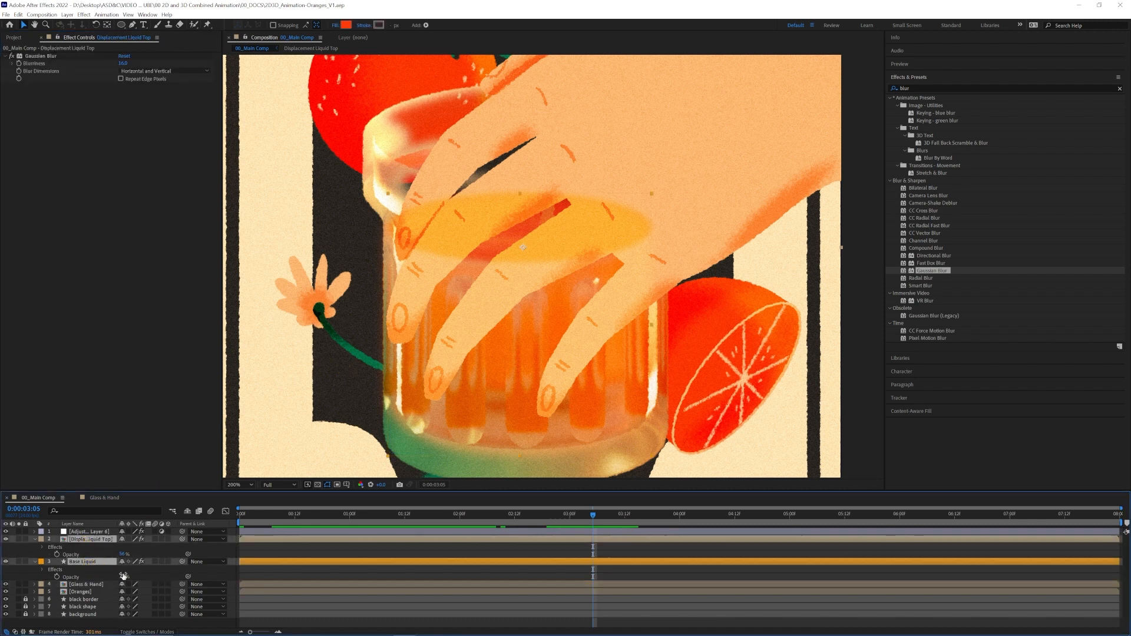
key("Delete")
left_click(90, 540)
double_click(92, 540)
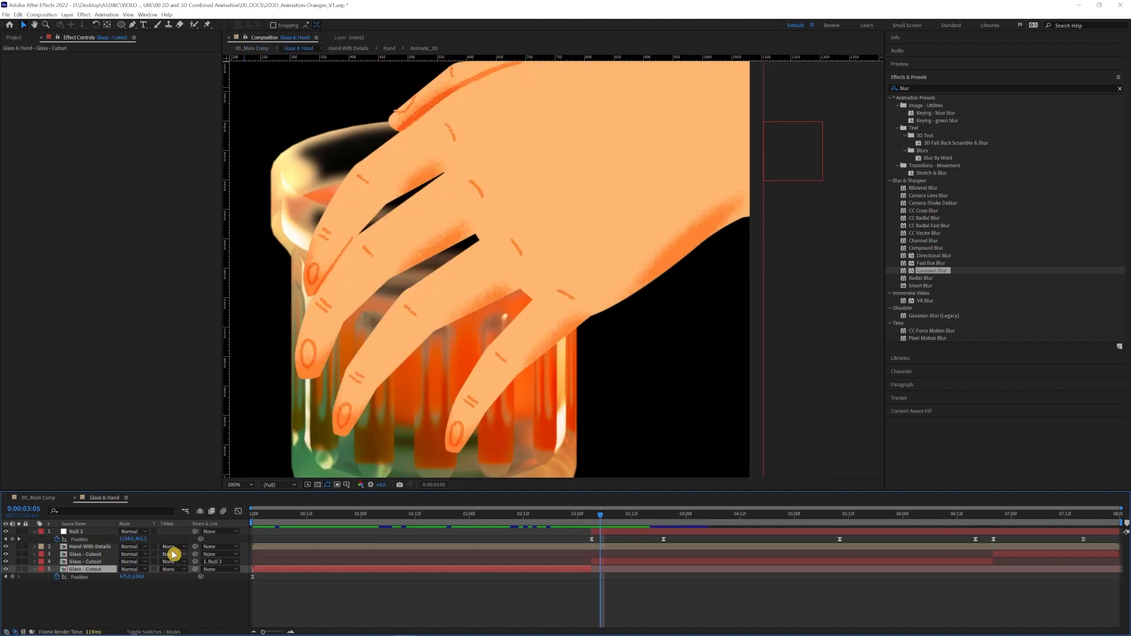
left_click(97, 555)
key("ctrl+v")
Check the pasted liquid against the glass and hand over time in Glass & Hand, and save the project.
left_click_drag(295, 518, 217, 519)
left_click(271, 515)
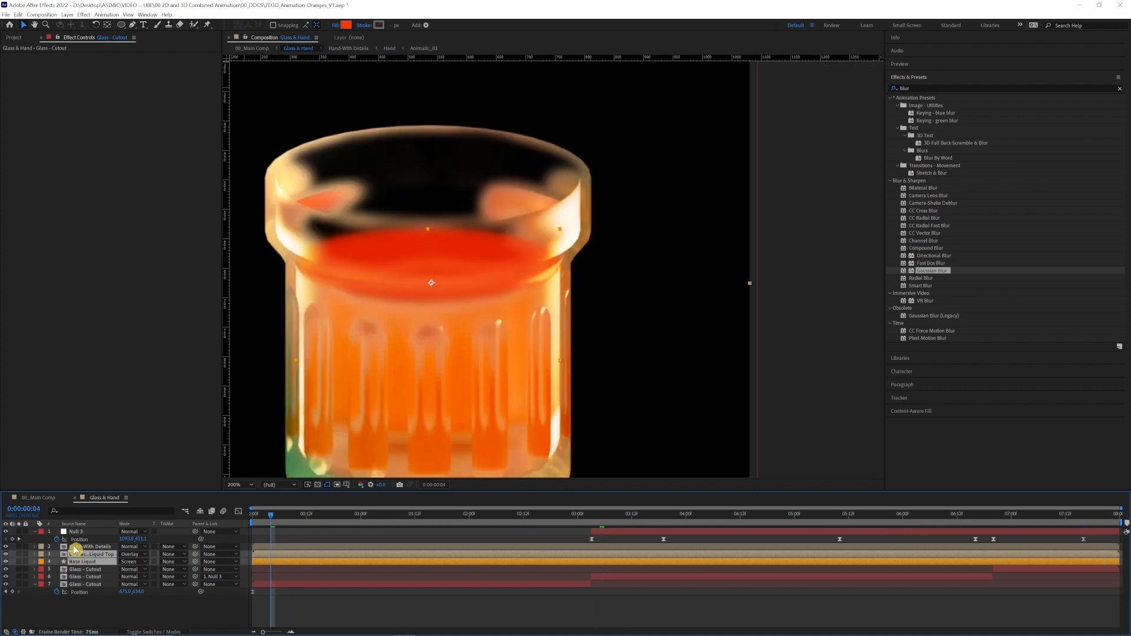
left_click(80, 549)
key("comma")
left_click_drag(468, 519, 244, 531)
key("ctrl+s")
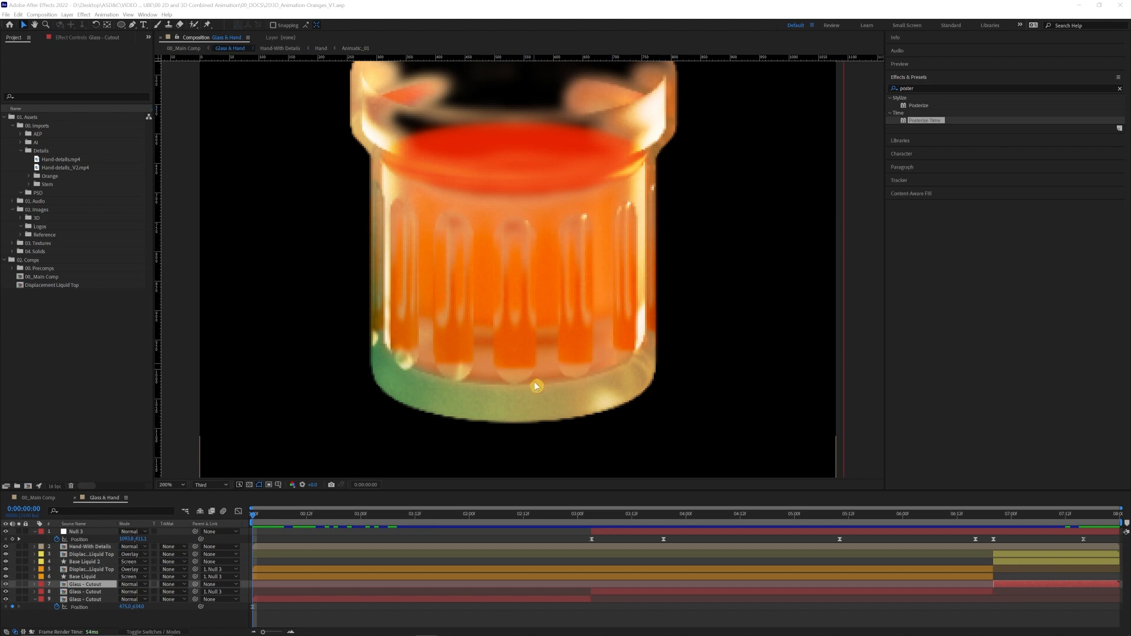
Create a new shape layer and draw a small white circle in the lower part of the glass, with its anchor point centred on it.
left_click(68, 14)
mouse_move(147, 24)
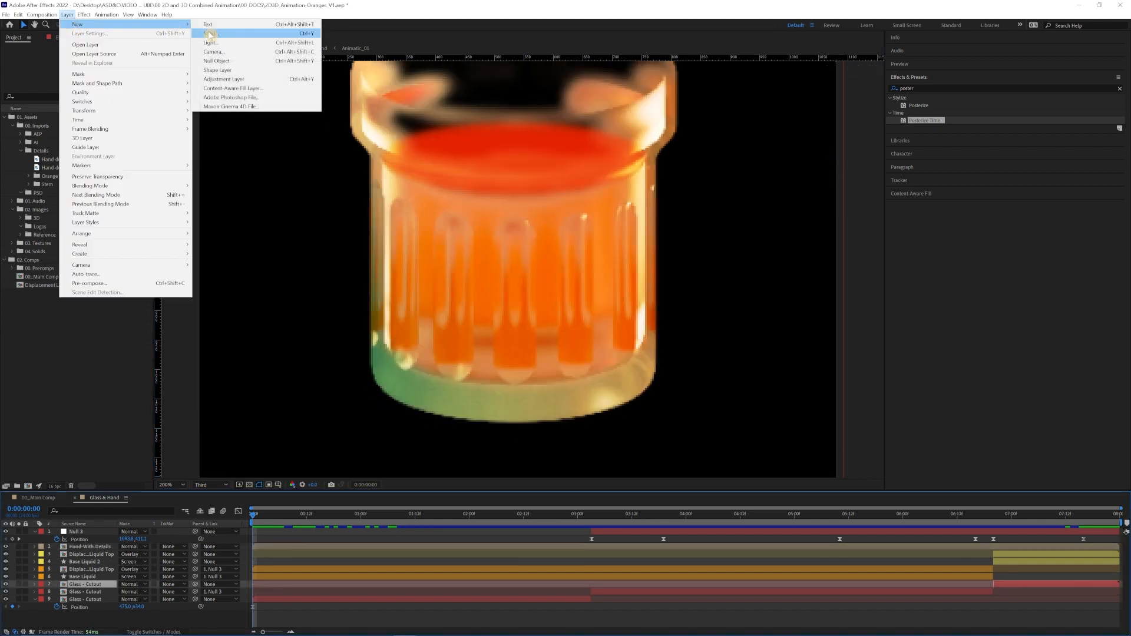
left_click(238, 72)
left_click_drag(442, 322, 454, 334)
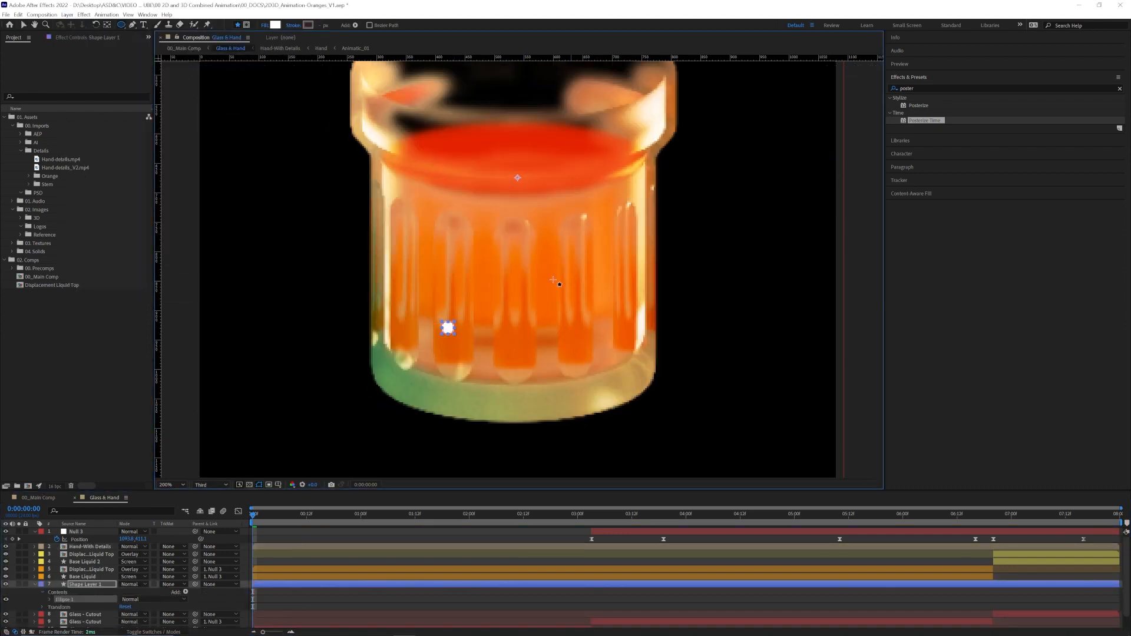
key("v")
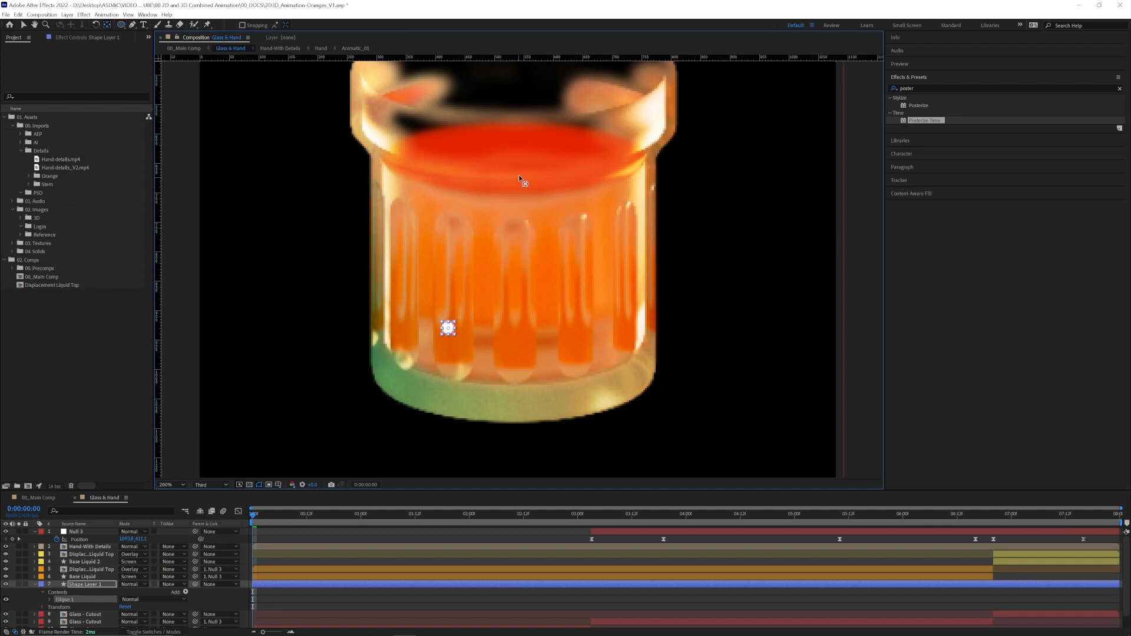
left_click(470, 335)
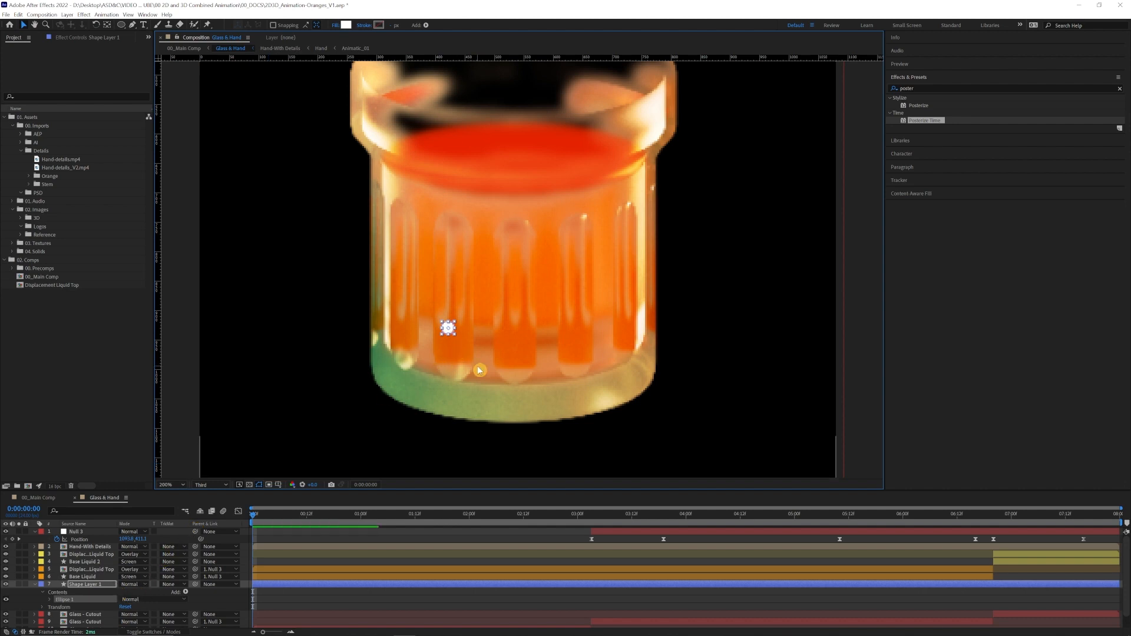
Enlarge the white circle evenly to nearly twice its size inside the lower part of the glass.
key("period")
left_click_drag(485, 383, 420, 338)
key("v")
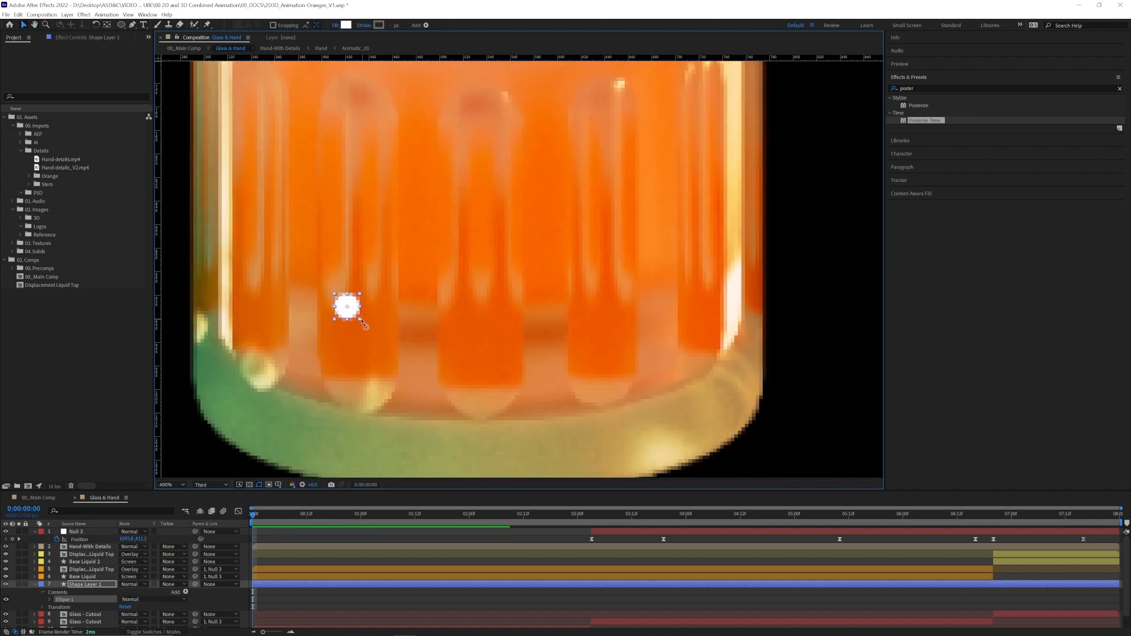
left_click_drag(360, 320, 367, 334)
key("h")
mouse_move(427, 361)
left_mouse_down()
mouse_move(495, 370)
mouse_move(506, 389)
left_mouse_up()
key("v")
Rename the circle's shape layer as Bubble.
left_click(87, 586)
key("Return")
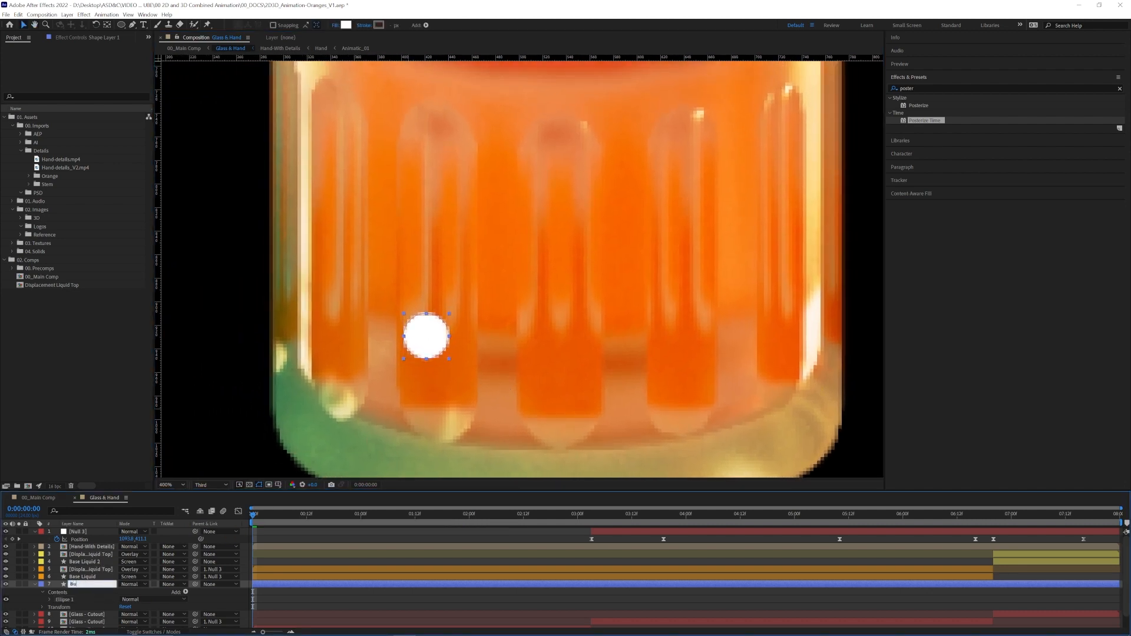
type("Bubble")
key("Return")
Keyframe Ellipse 1's Position in Bubble so the circle rises from low in the glass to just below the liquid surface at 0:00:02:00.
left_click(65, 600)
scroll(62, 600, "down", 1)
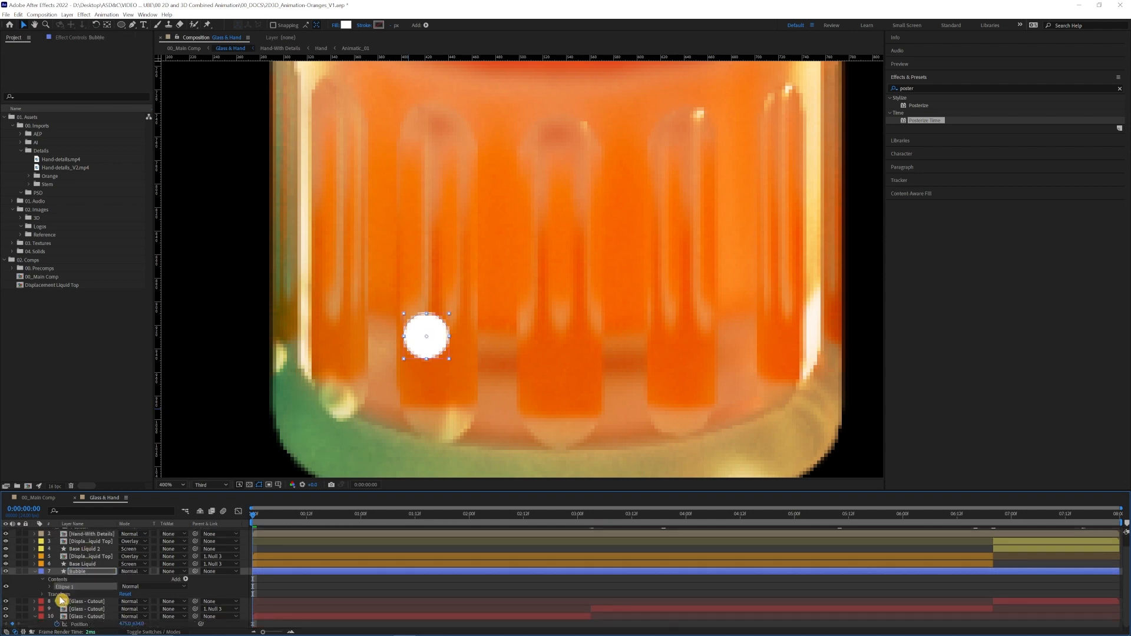
left_click(49, 588)
scroll(88, 599, "down", 3)
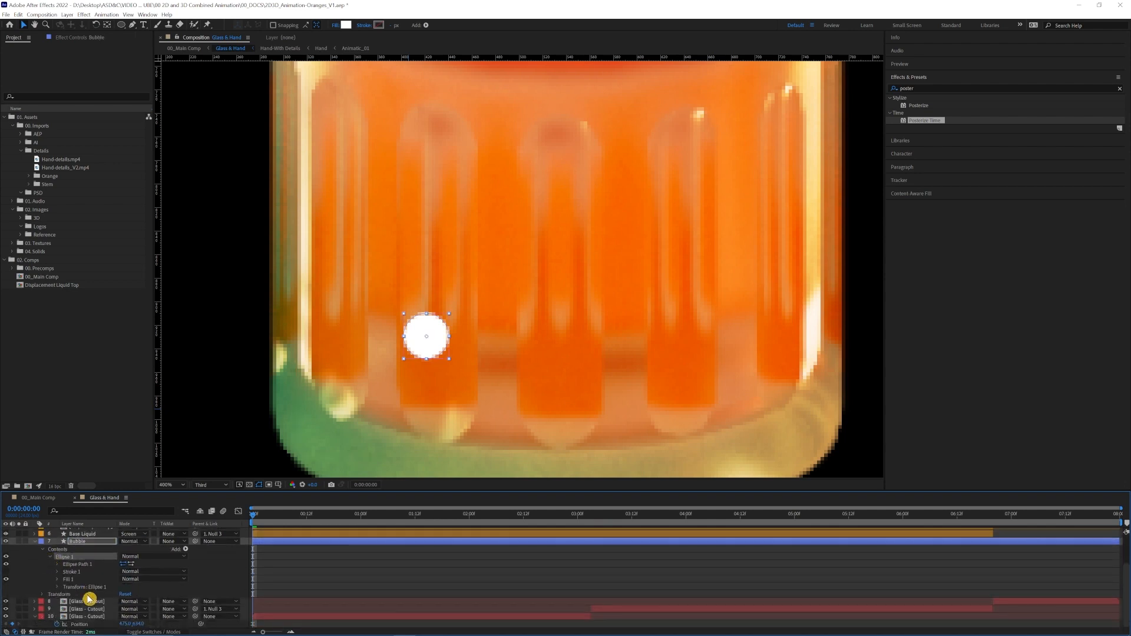
scroll(529, 360, "down", 2)
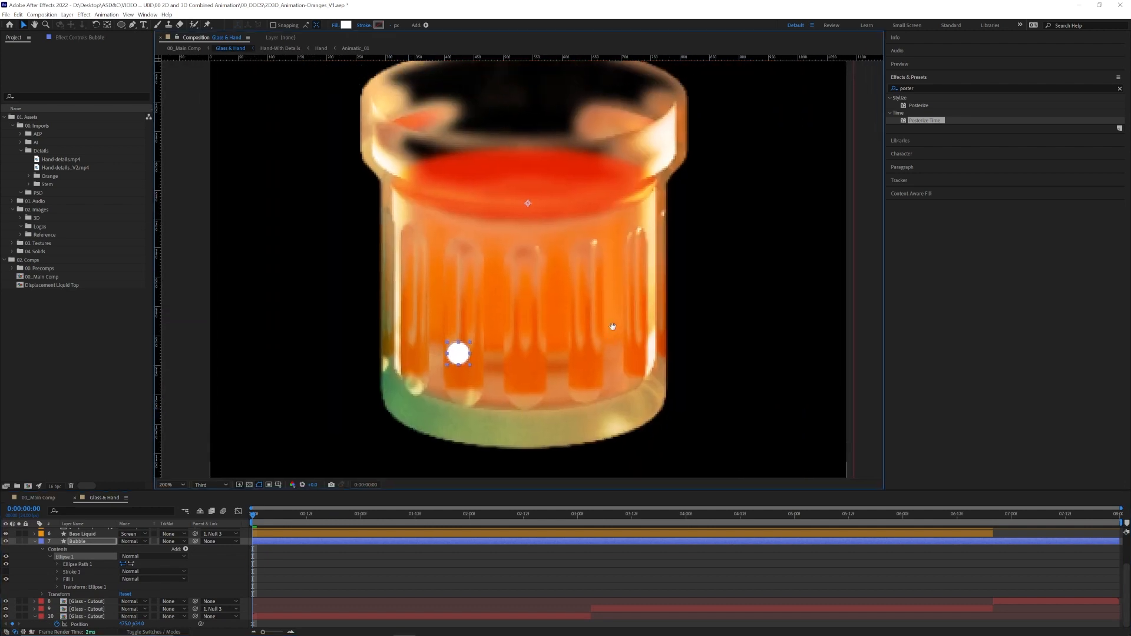
key("v")
left_click_drag(456, 358, 457, 365)
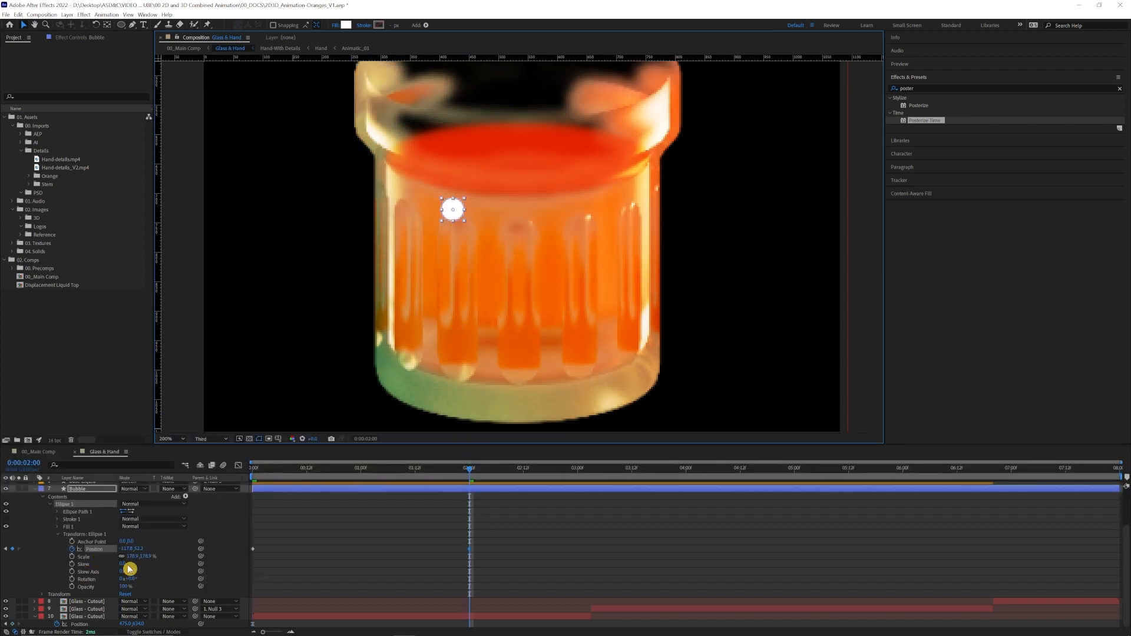
Keyframe Ellipse 1's Scale so the bubble shrinks as it rises, easing the Position and Scale keyframes and moving the last pair to about 0:00:01:00.
left_click_drag(431, 472, 239, 489)
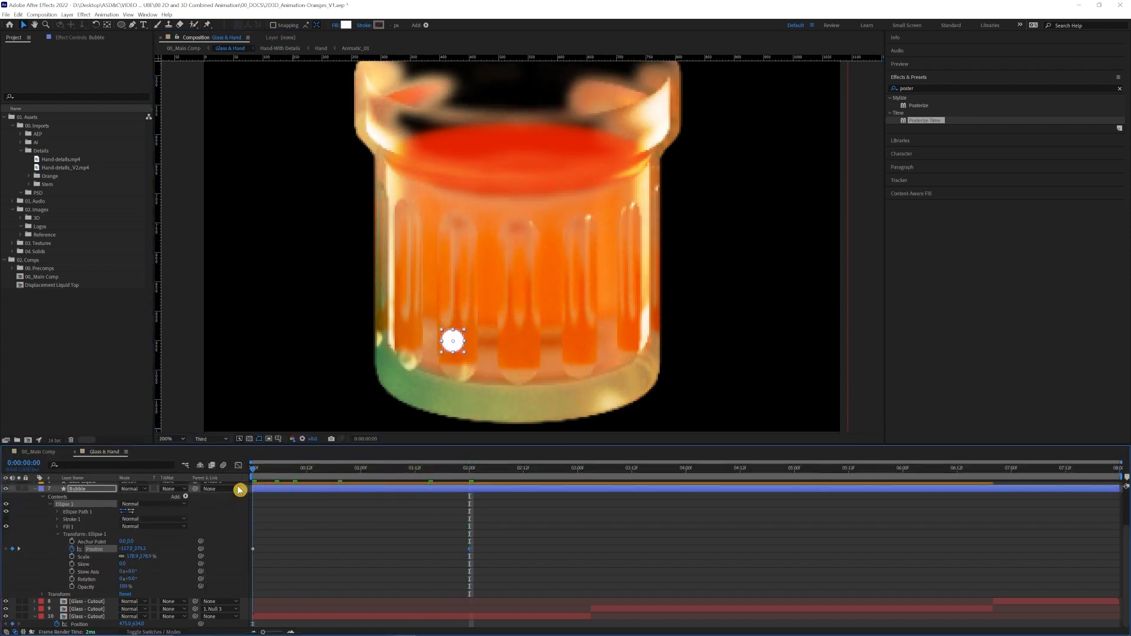
left_click(73, 557)
left_click_drag(464, 475, 470, 472)
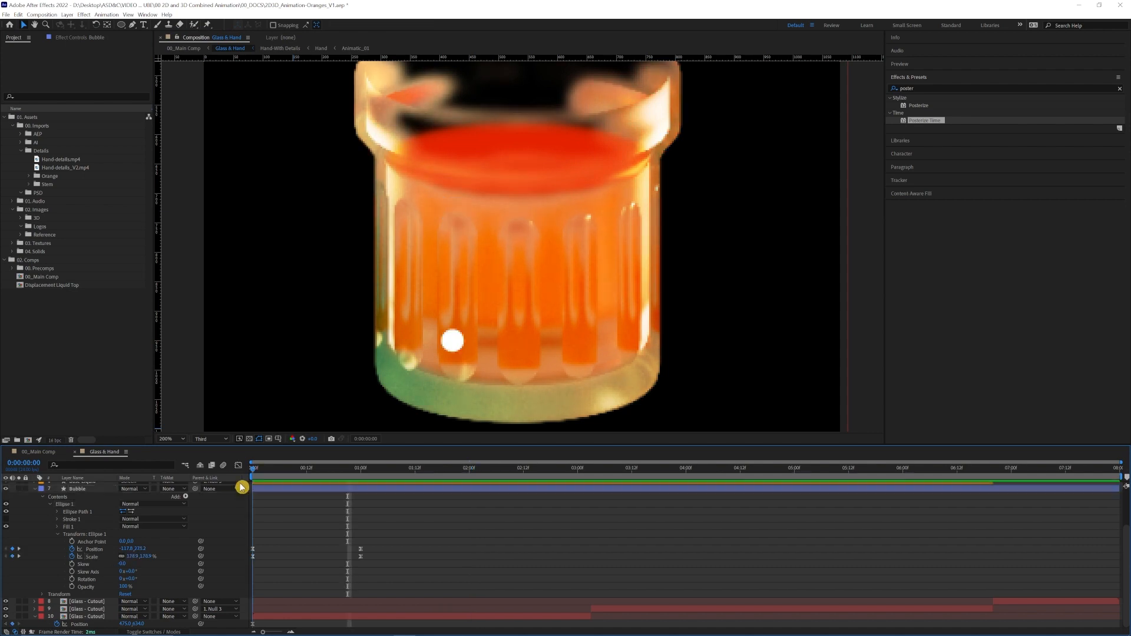
Add the expression wiggle(10,10) to Ellipse 1's Position and preview the rising bubble from the start.
key("Home")
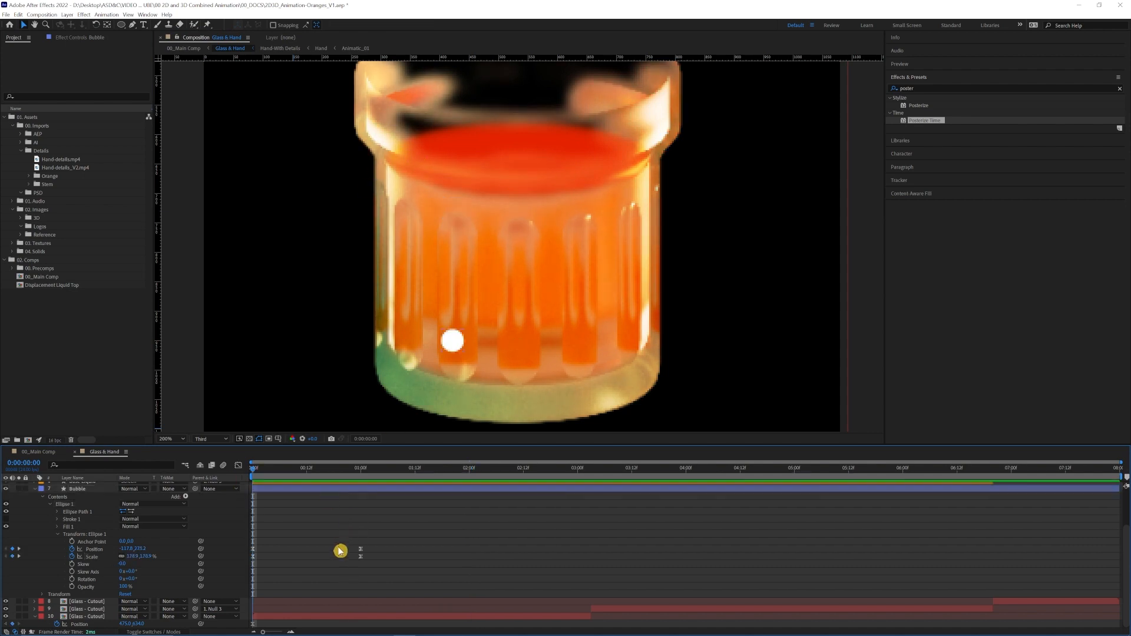
key("alt+shift+equal")
type("wiggle()")
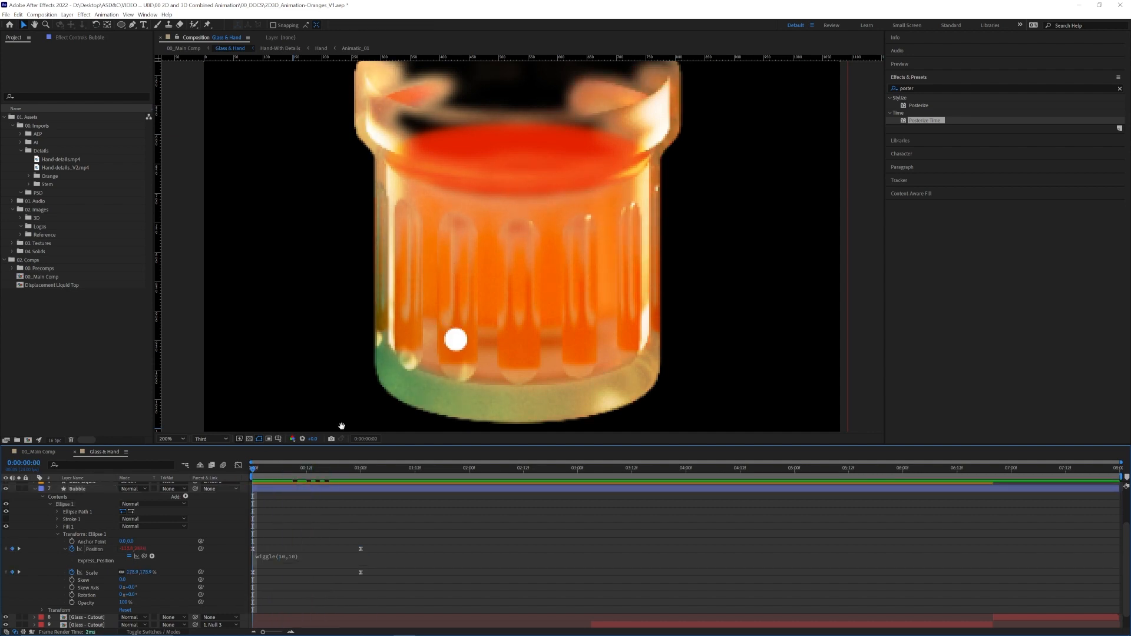
key("space")
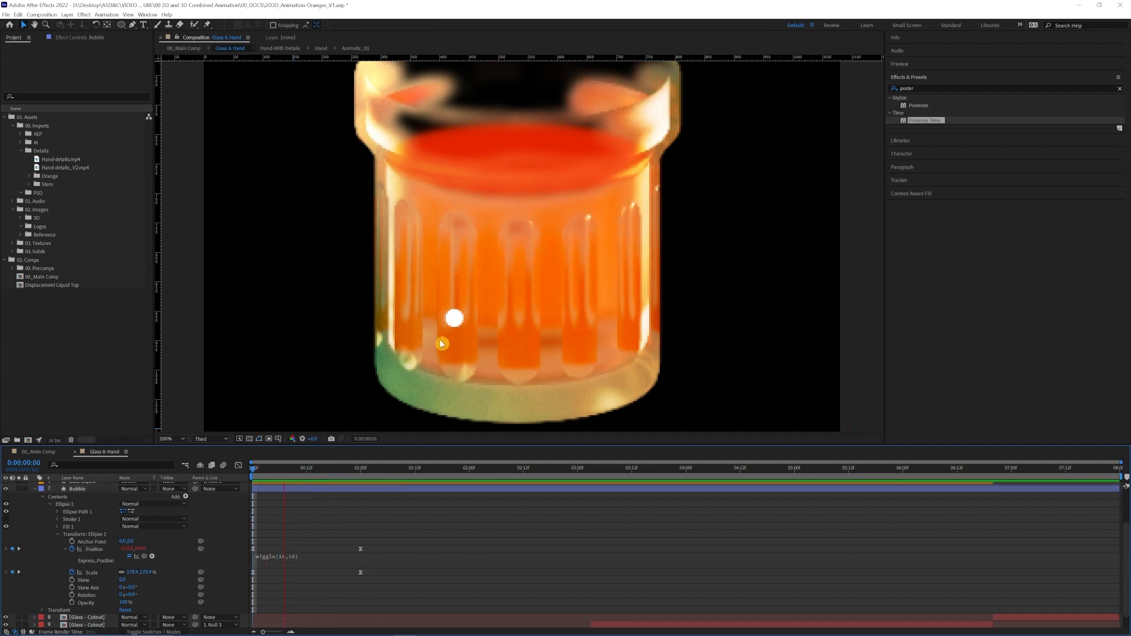
Change the expression on Ellipse 1's Position to wiggle(6,15) and preview the bubble's rise from the start.
left_click(285, 472)
left_click(300, 556)
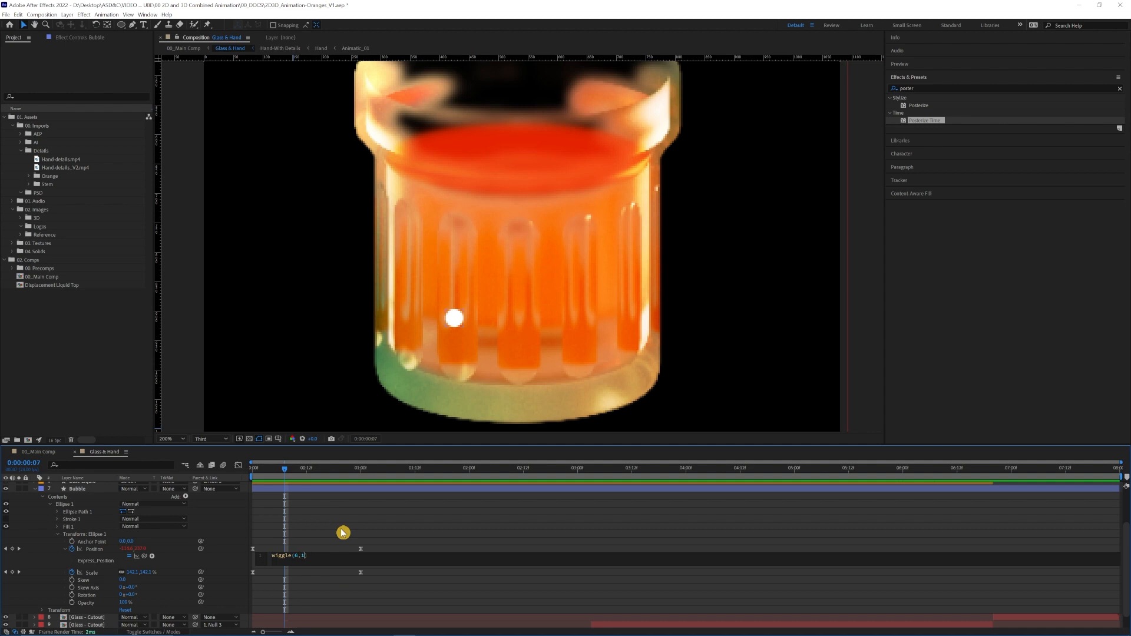
left_click_drag(277, 471, 253, 471)
key("space")
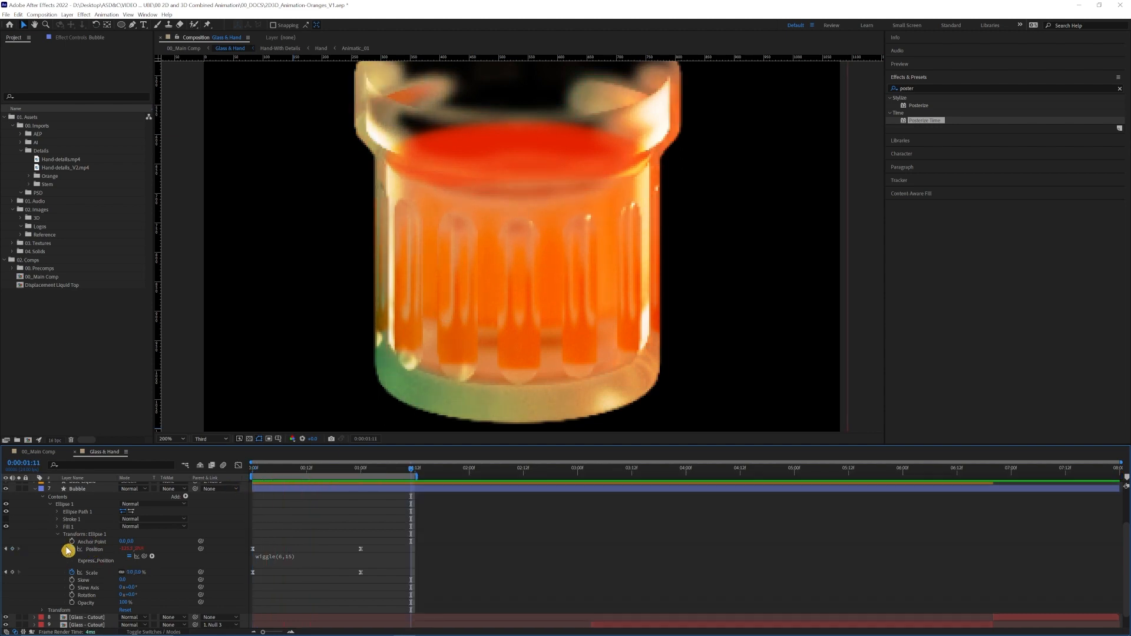
Apply Gaussian Blur without repeated edge pixels to the Bubble layer, blending it in Add mode at reduced opacity.
left_click(58, 534)
left_click(75, 562)
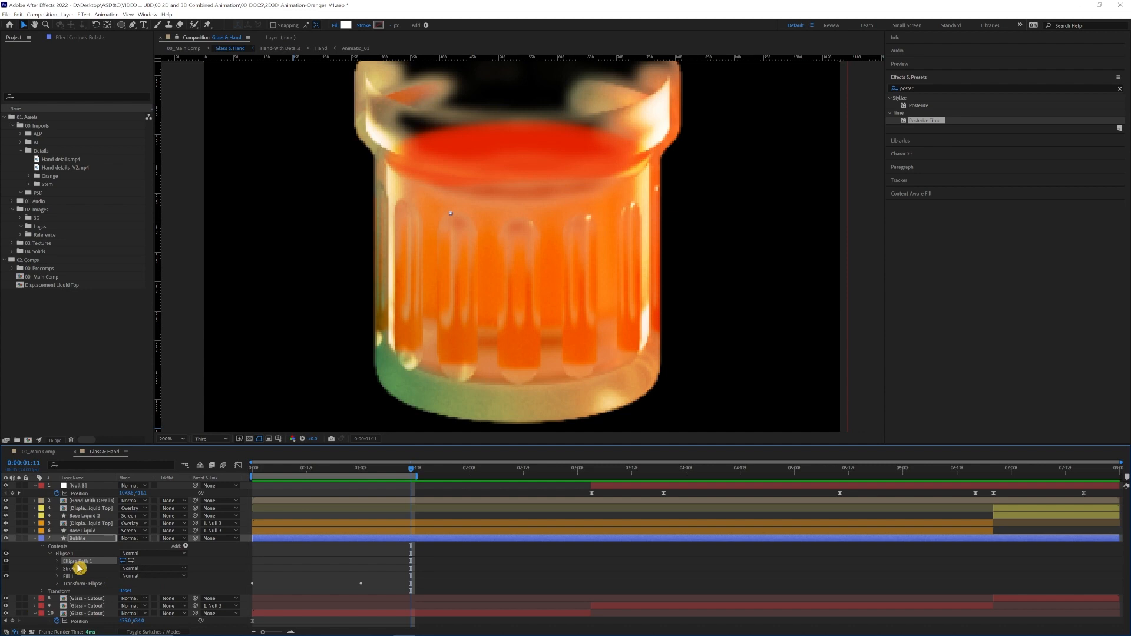
mouse_move(274, 471)
left_mouse_down()
mouse_move(252, 474)
mouse_move(281, 476)
left_mouse_up()
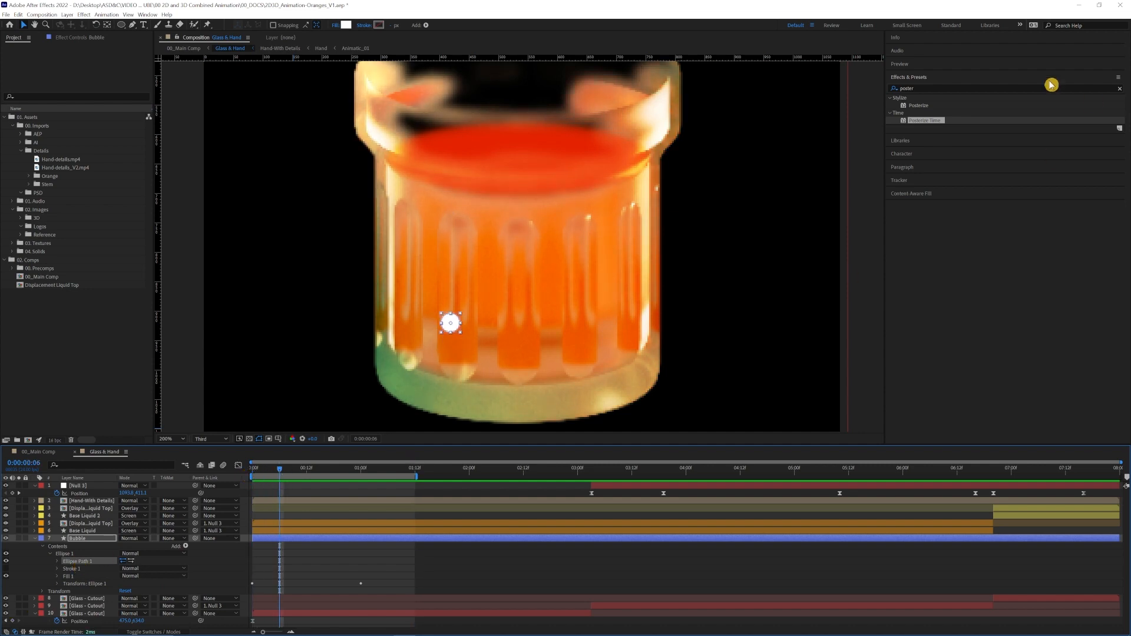
left_click(925, 86)
type("blur")
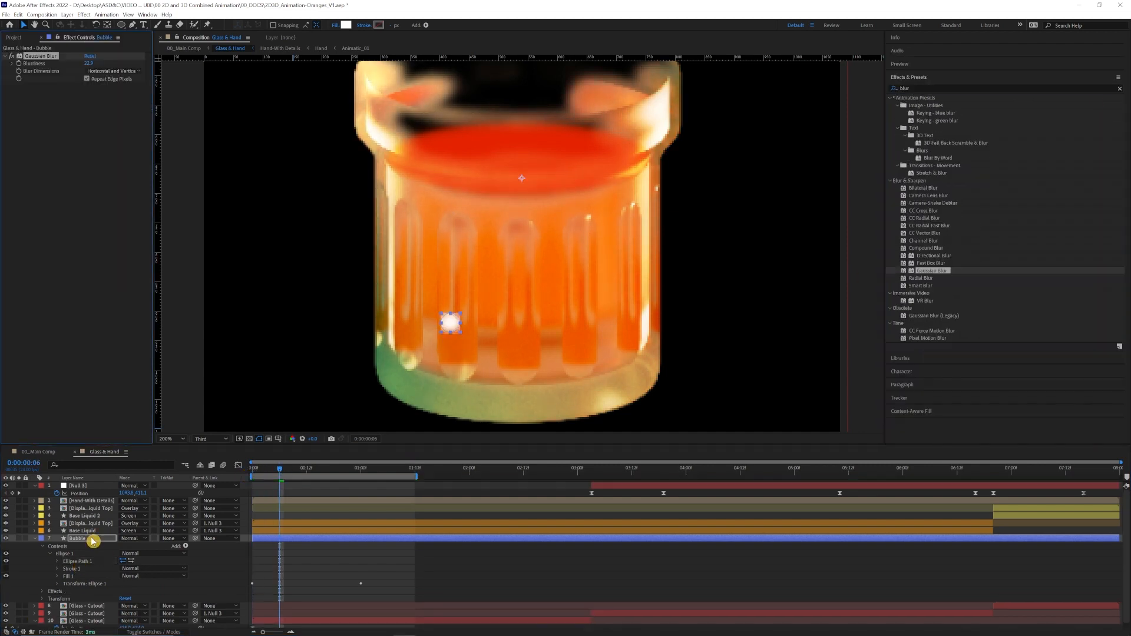
left_click(93, 539)
key("t")
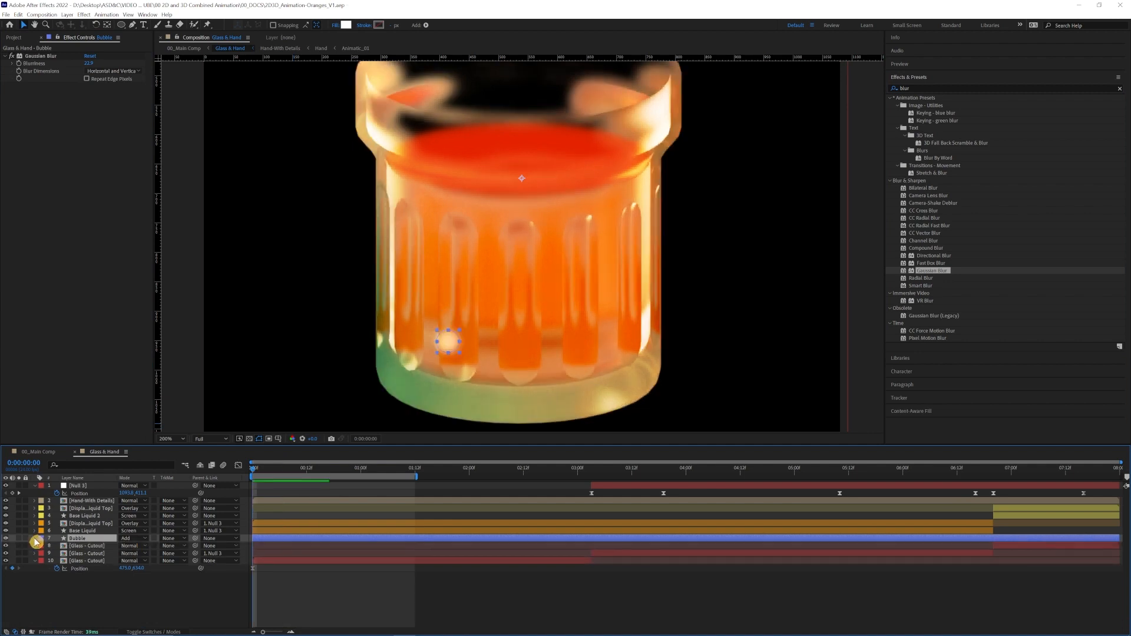
Duplicate the animated Ellipse 1 group within the Bubble layer's contents to make another bubble.
left_click(34, 539)
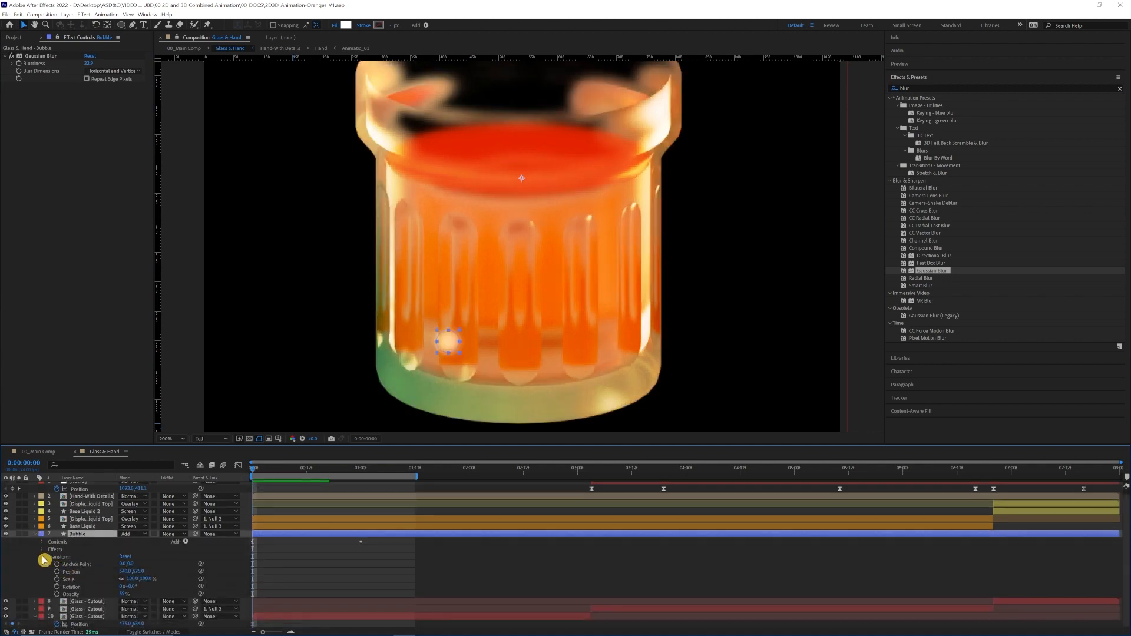
left_click(44, 559)
left_click(43, 546)
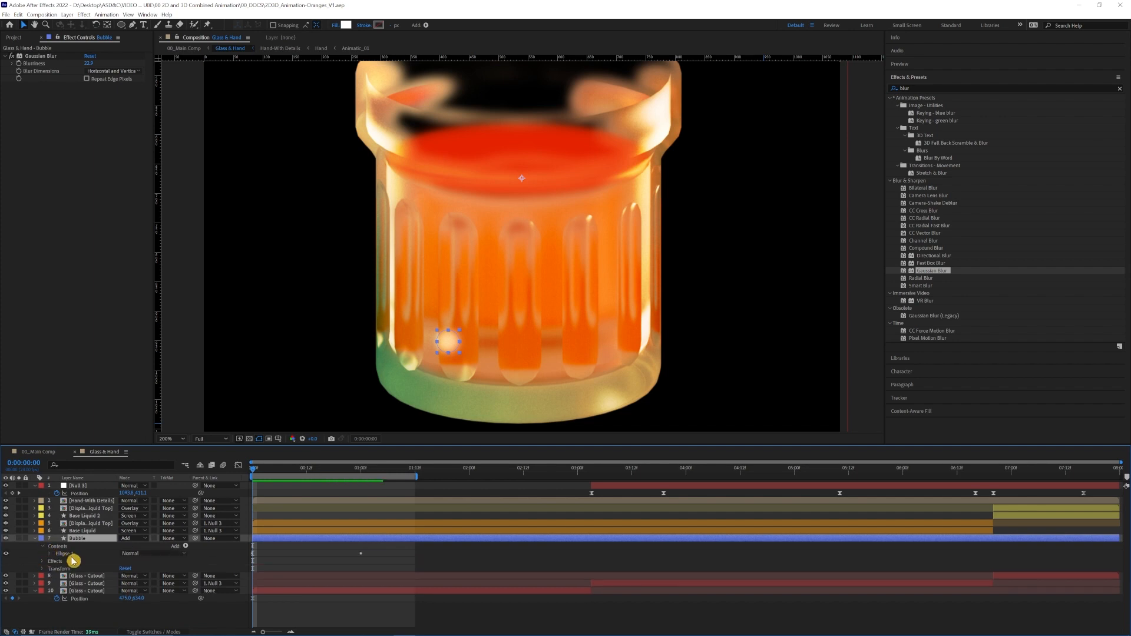
key("ctrl+d")
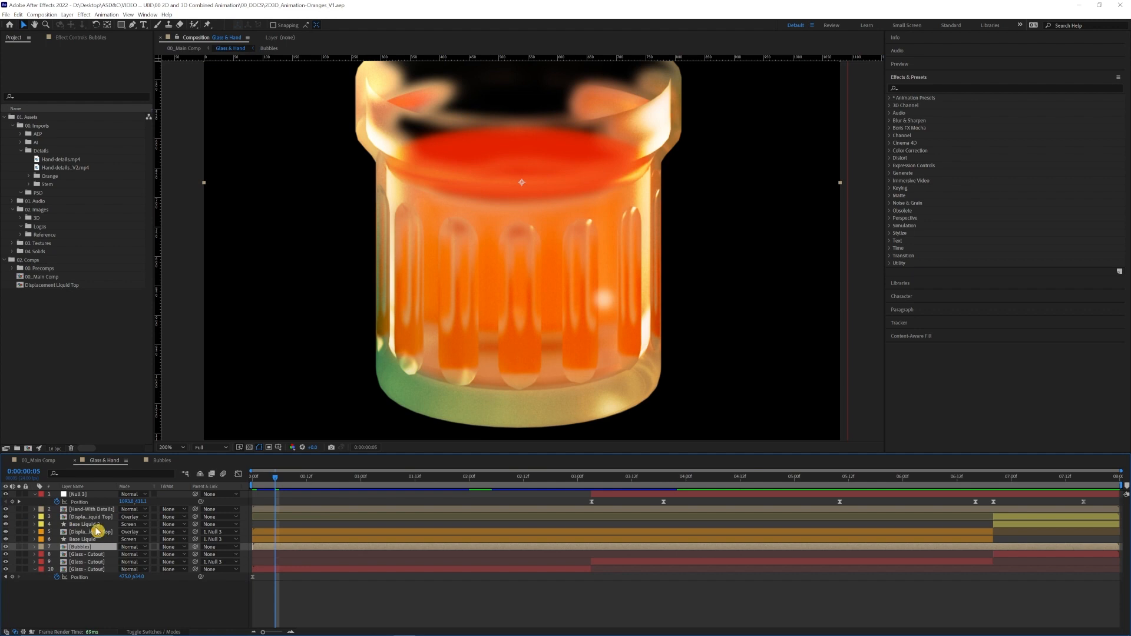
Open the Bubbles precomp and scrub through its timeline to review the rising bubbles.
double_click(81, 546)
left_click_drag(265, 479, 470, 492)
left_click_drag(464, 453, 534, 491)
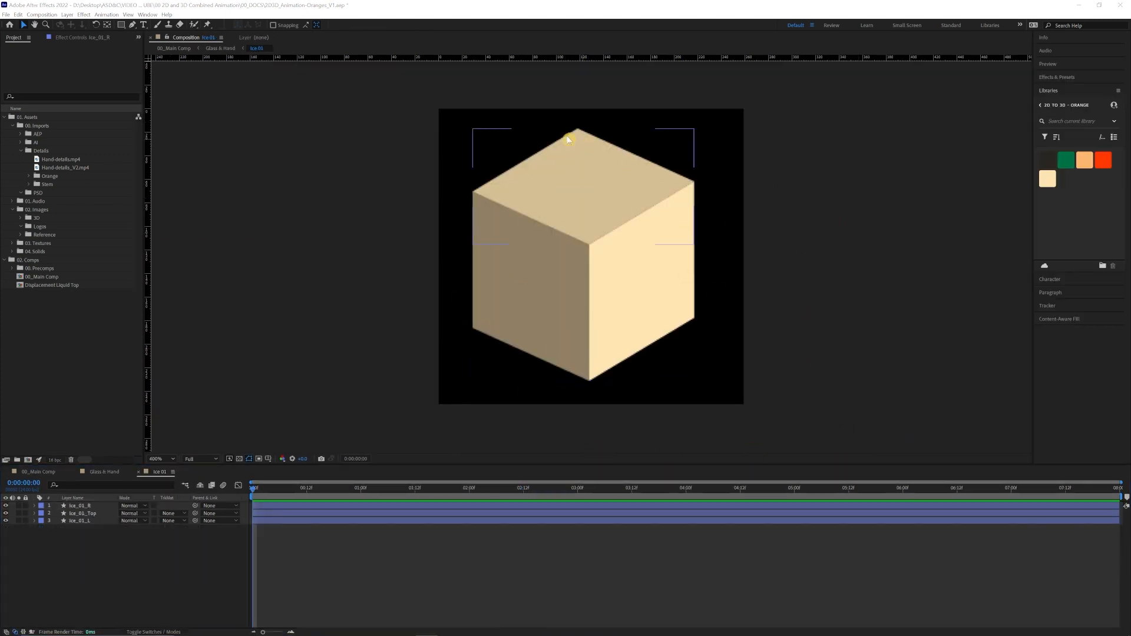
Examine how the Ice 01 cube is built from its face layers and how it sits in the Glass & Hand comp.
left_click(78, 507)
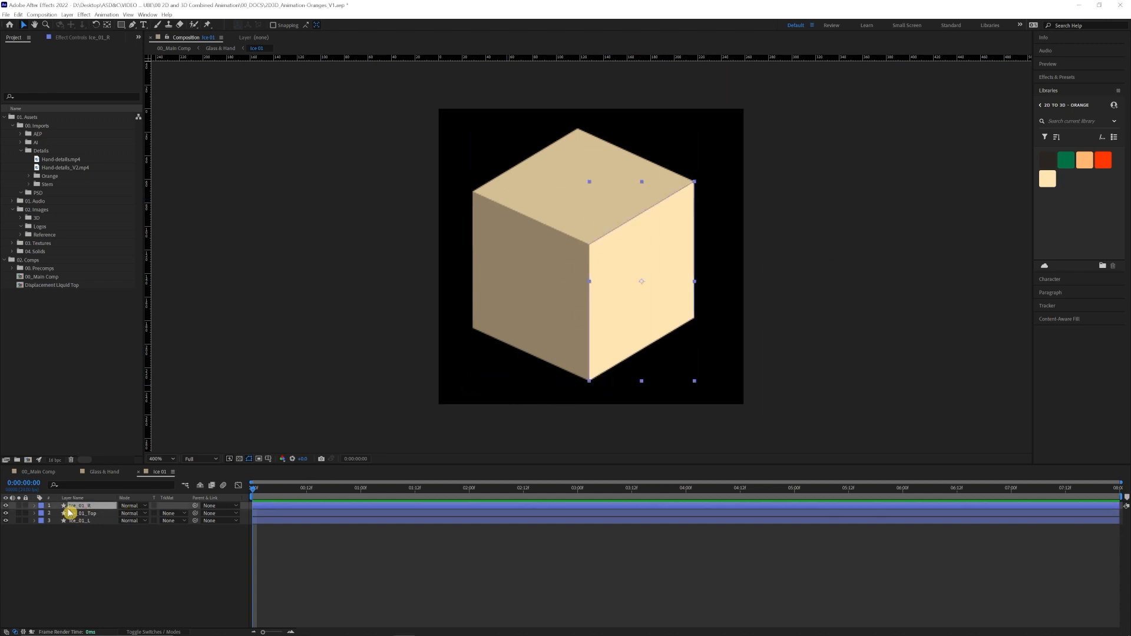
left_click(6, 506)
left_click(5, 506)
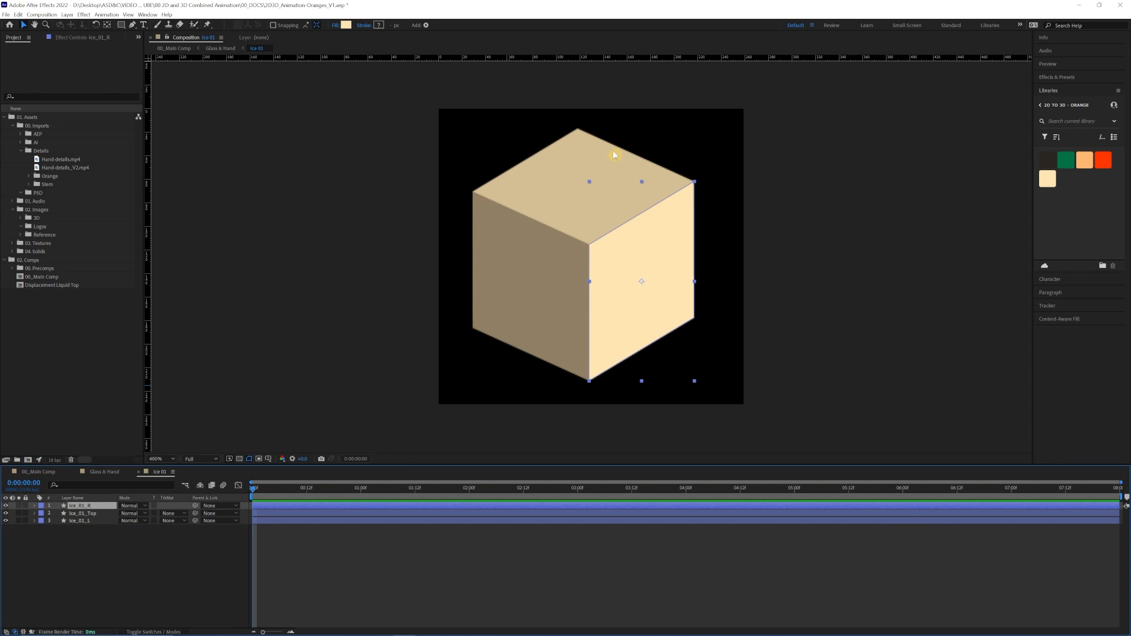
left_click_drag(323, 489, 353, 490)
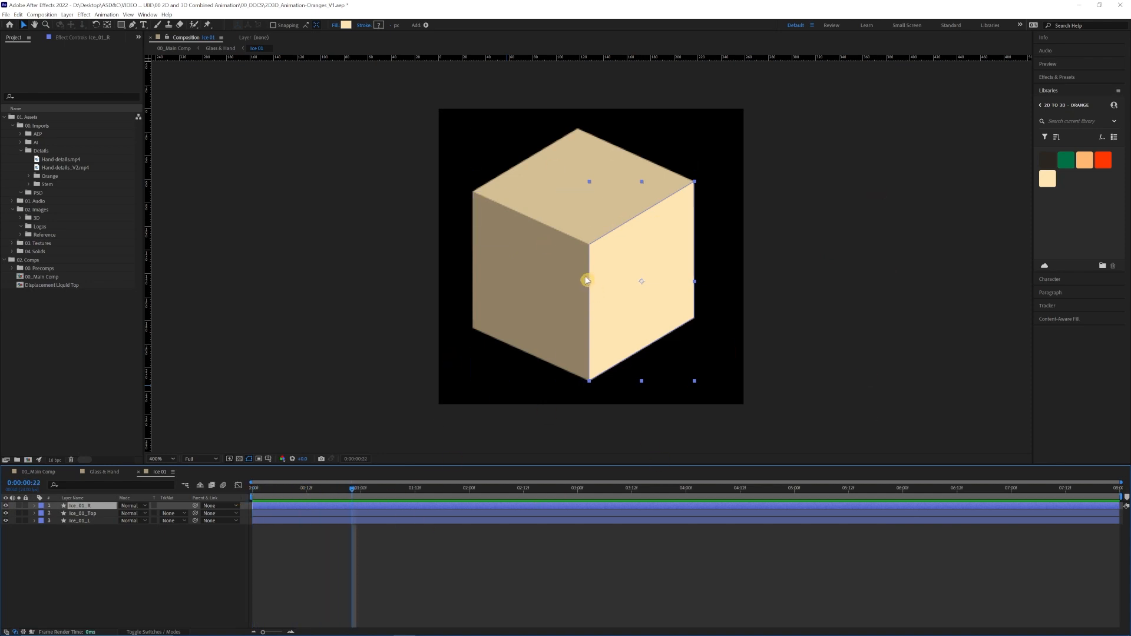
left_click(521, 303)
left_click(104, 472)
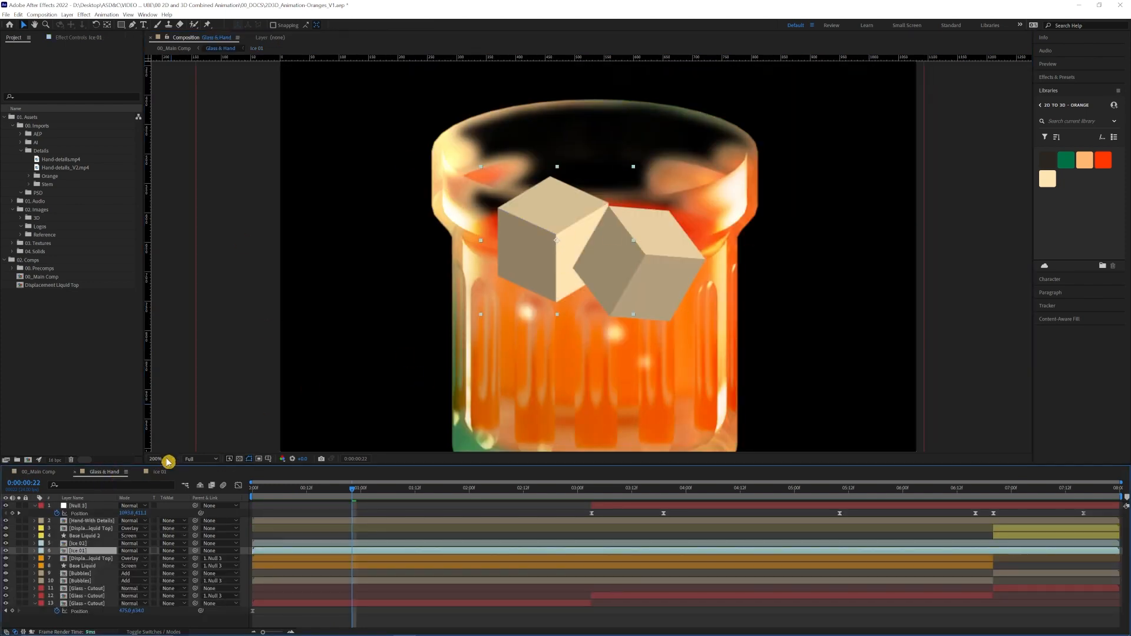
left_click(164, 476)
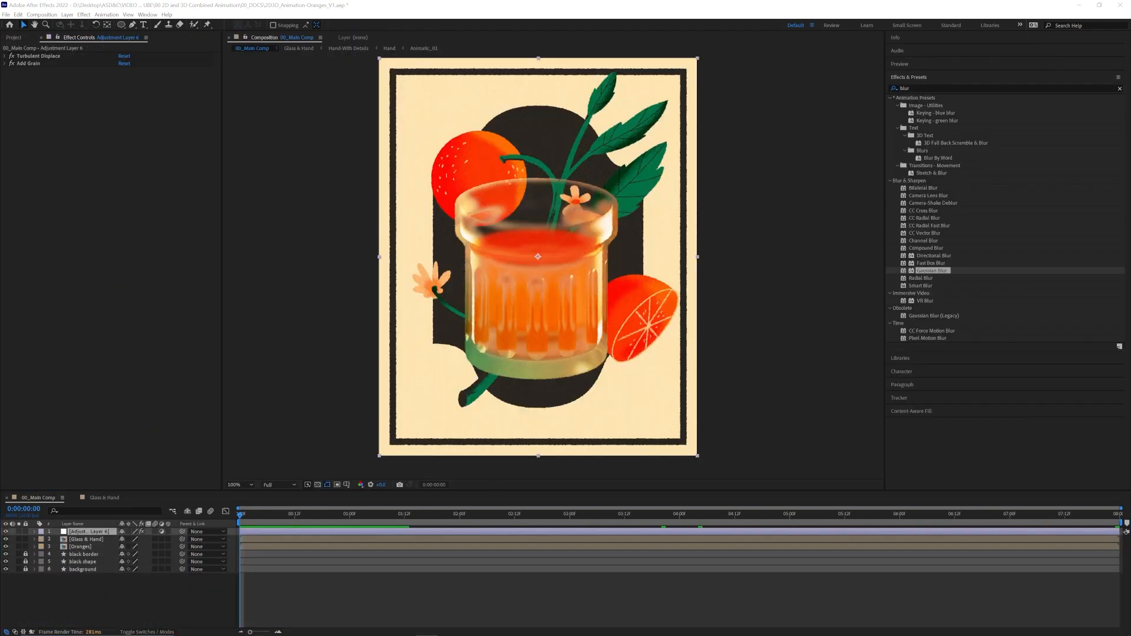
Apply Posterize Time to Adjustment Layer 6 in 00_Main Comp with a frame rate of 12 and preview the animation.
left_click(943, 88)
key("BackSpace")
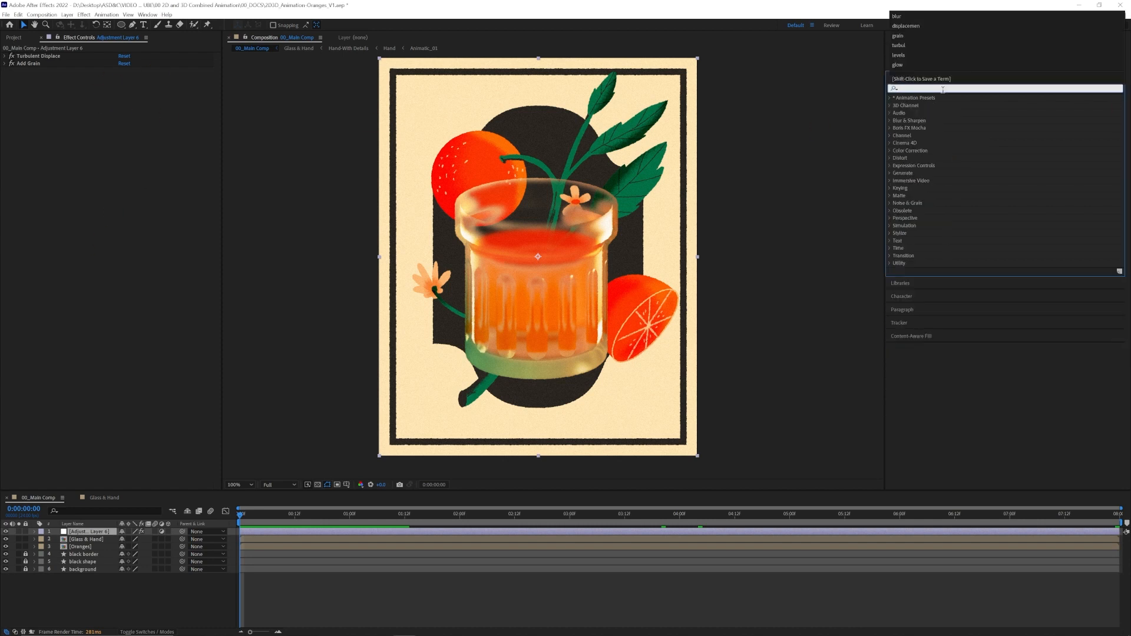
type("poster")
double_click(925, 121)
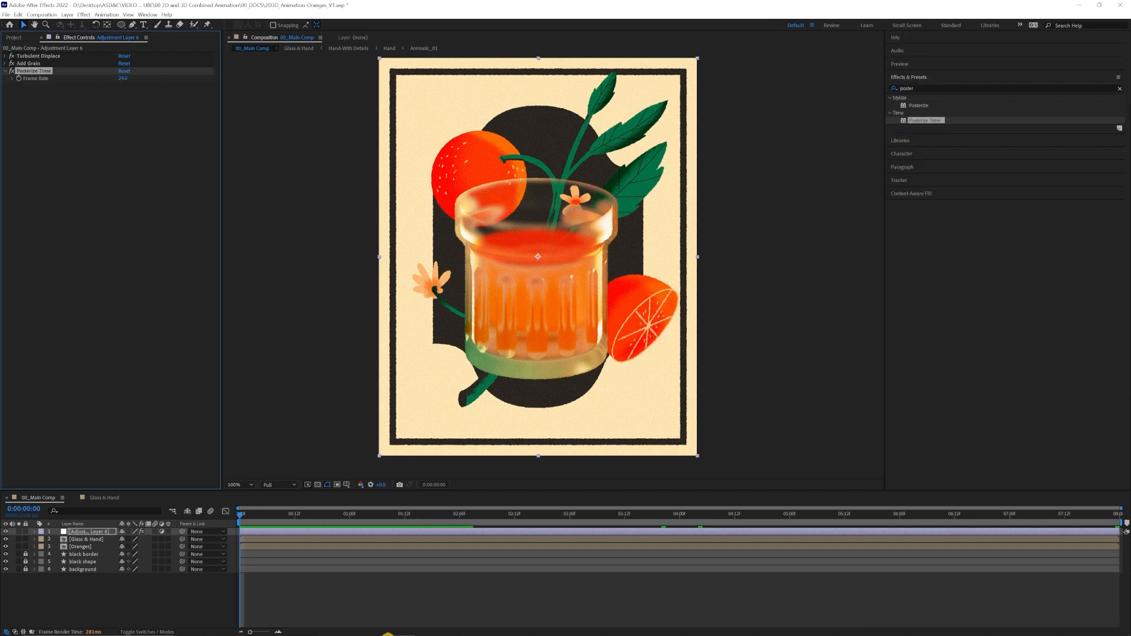
left_click(123, 79)
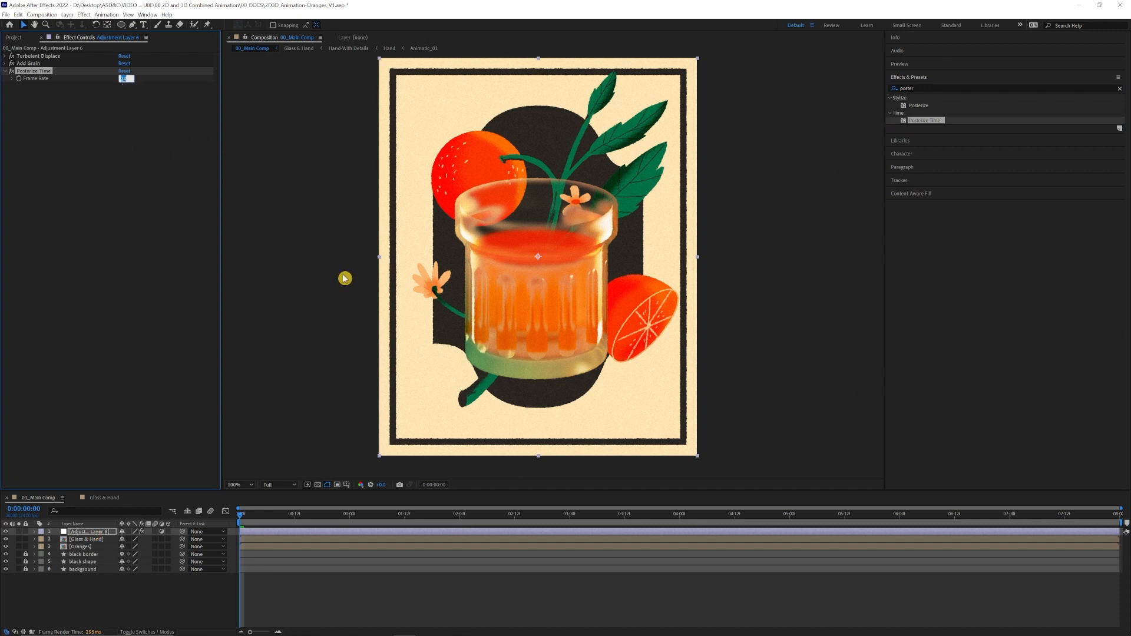
type("12")
left_click(152, 167)
key("space")
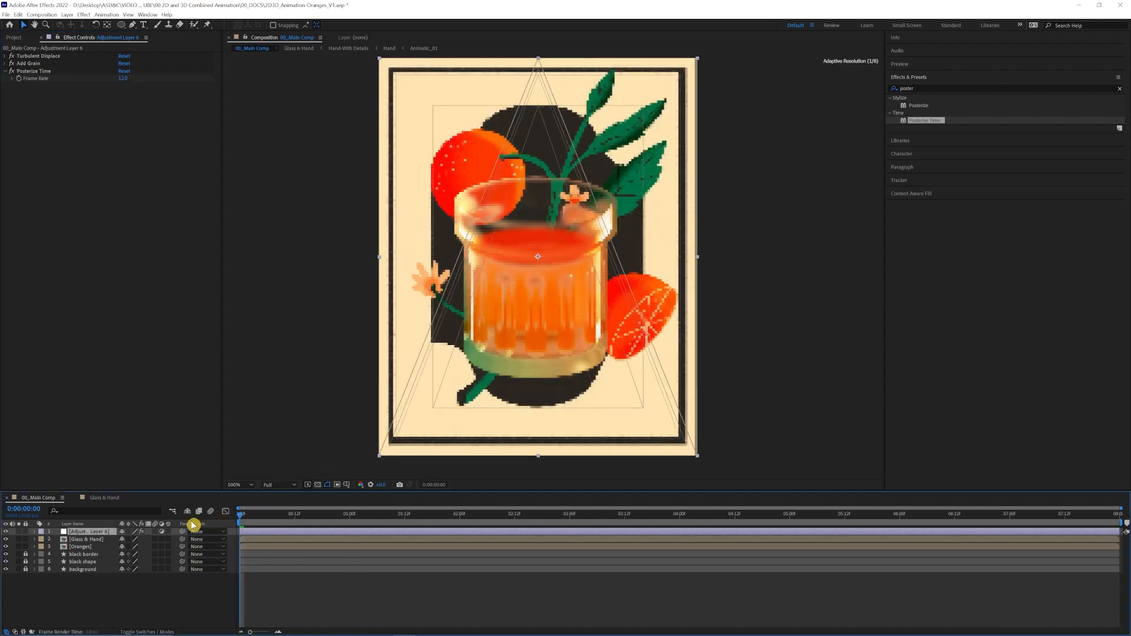